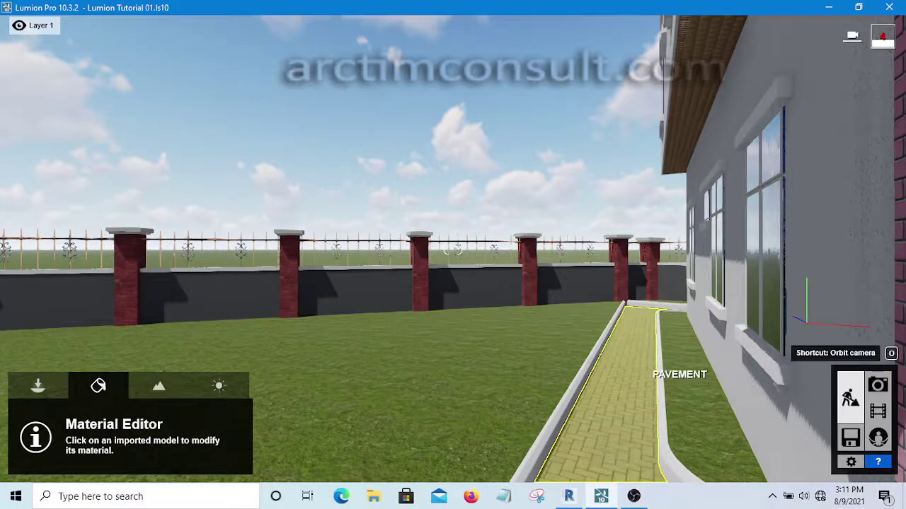
Examine the house exterior around the brick corner column, ground-floor windows, entrance steps and roof soffit in the scene
right_drag(680, 374, 902, 420)
key(d)
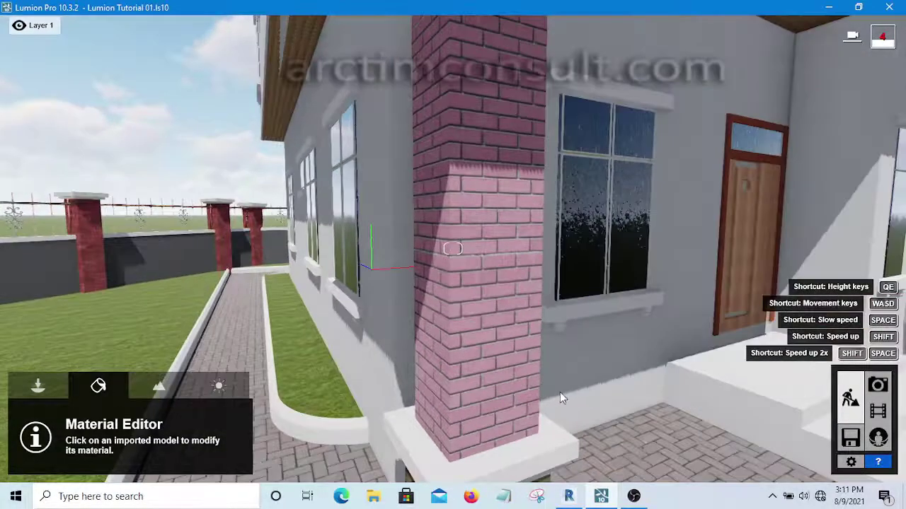
scroll(555, 394, down, 3)
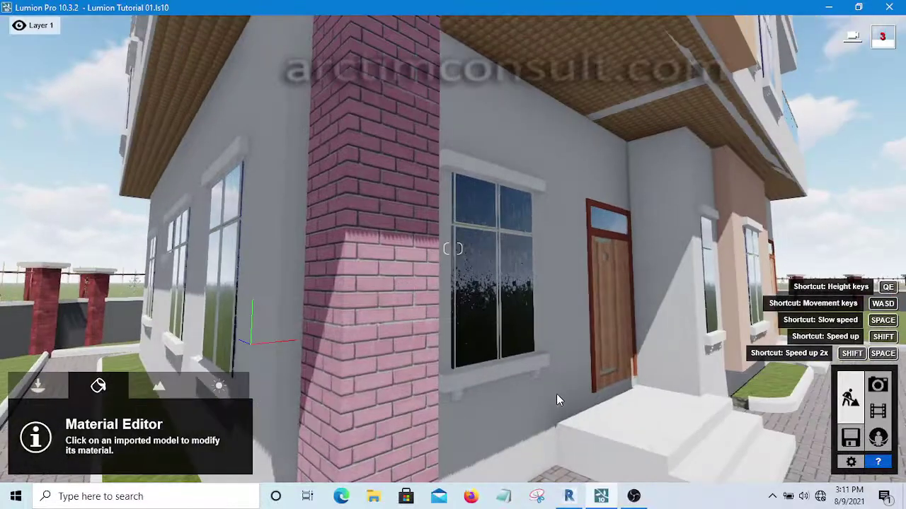
scroll(564, 389, down, 3)
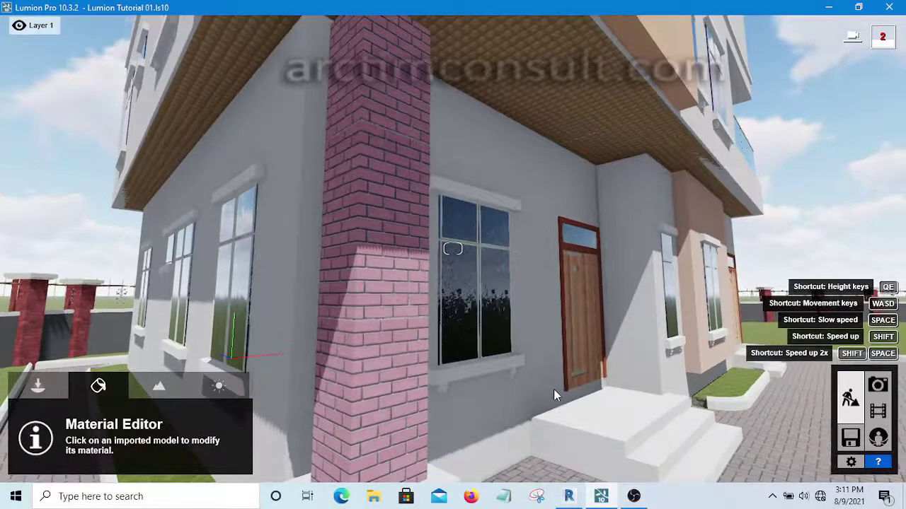
scroll(570, 405, down, 4)
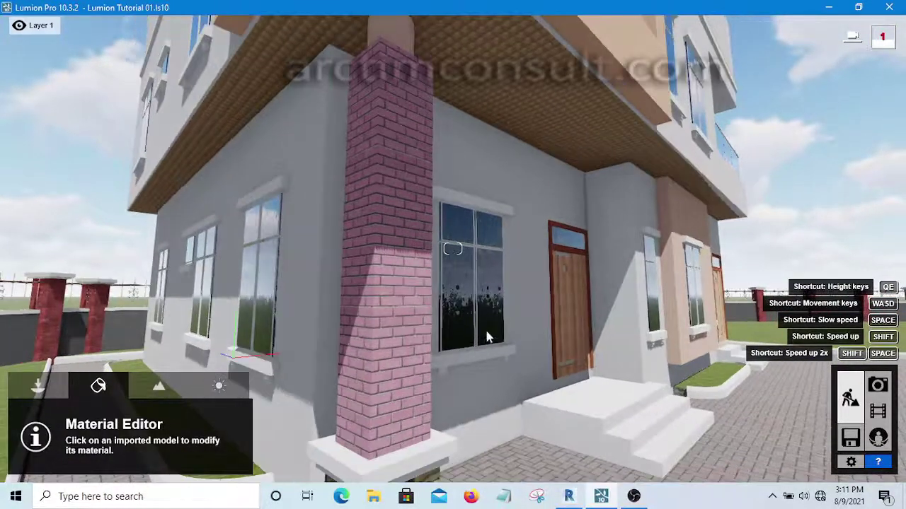
scroll(489, 146, down, 2)
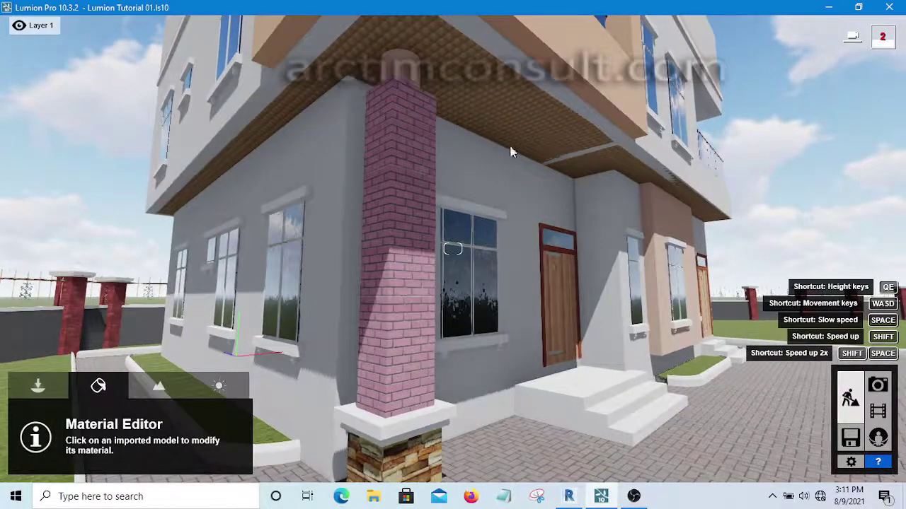
scroll(493, 138, up, 2)
scroll(616, 239, down, 1)
scroll(485, 177, up, 3)
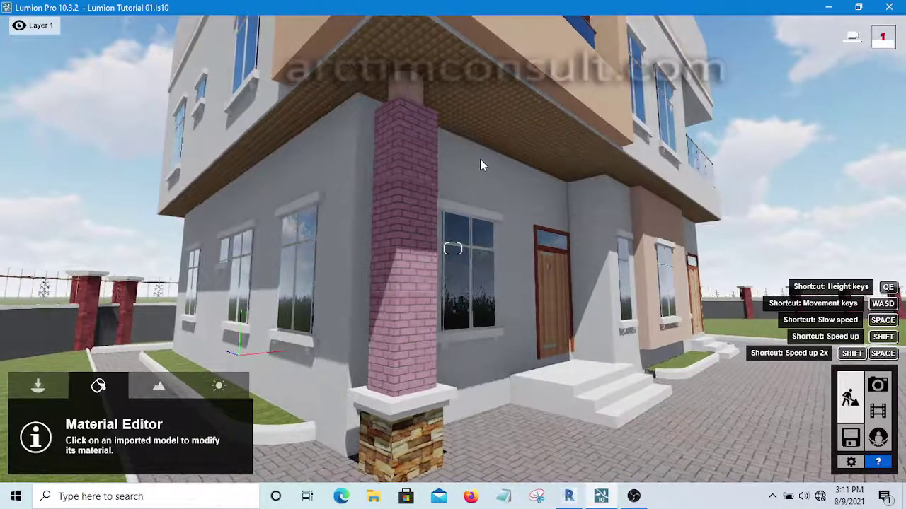
scroll(502, 168, down, 1)
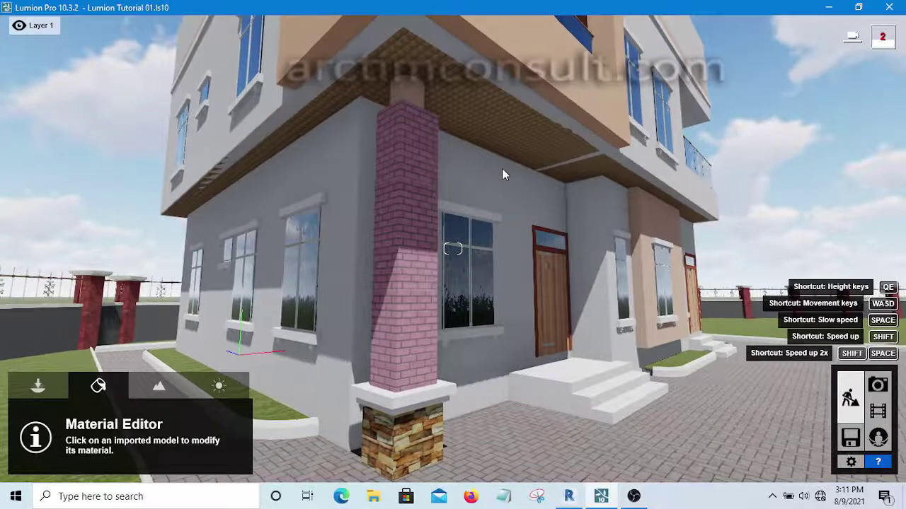
scroll(502, 168, up, 2)
scroll(488, 178, down, 1)
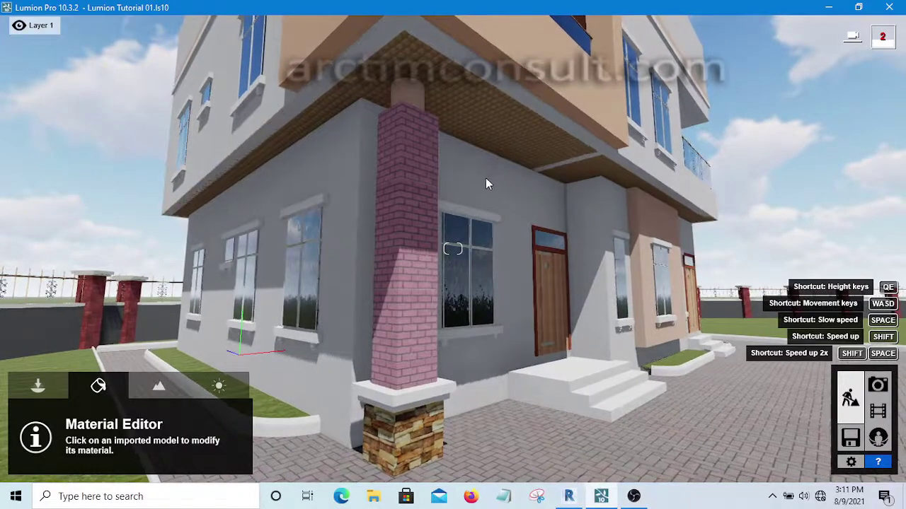
scroll(491, 179, up, 2)
scroll(608, 234, down, 1)
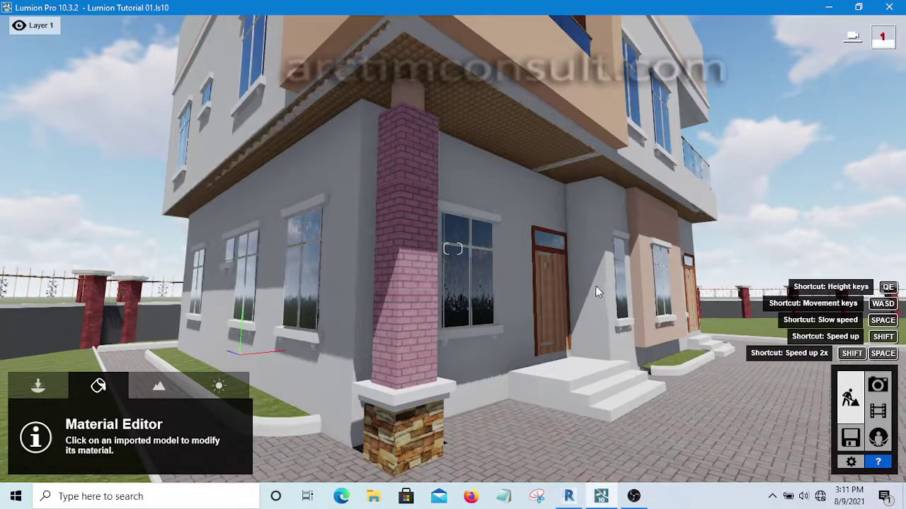
scroll(470, 212, up, 2)
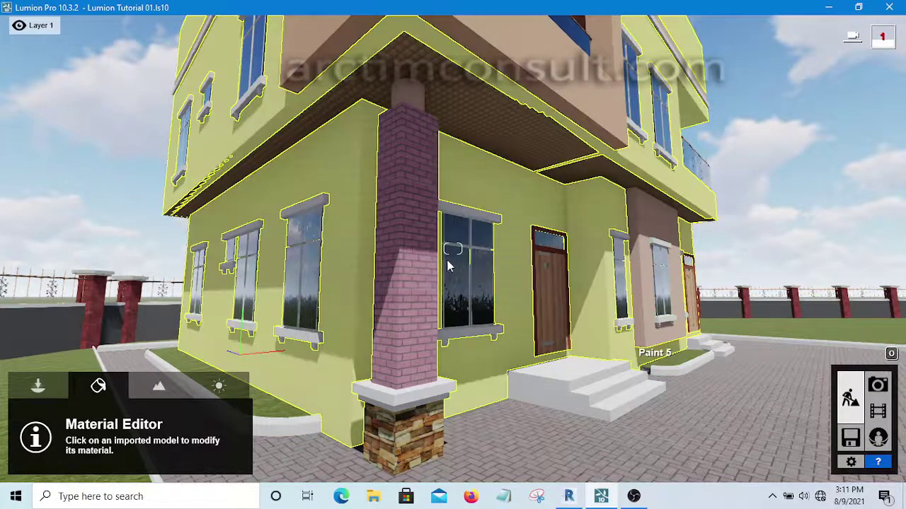
scroll(459, 247, up, 2)
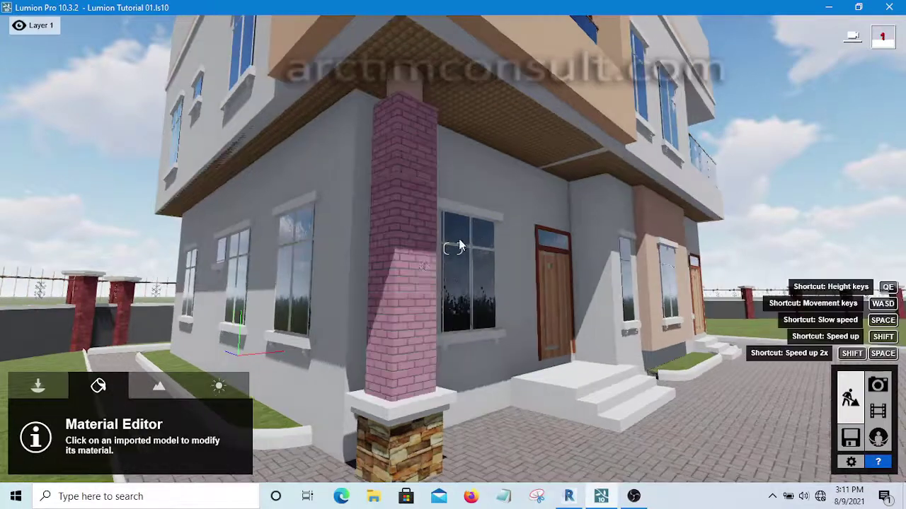
scroll(480, 247, up, 3)
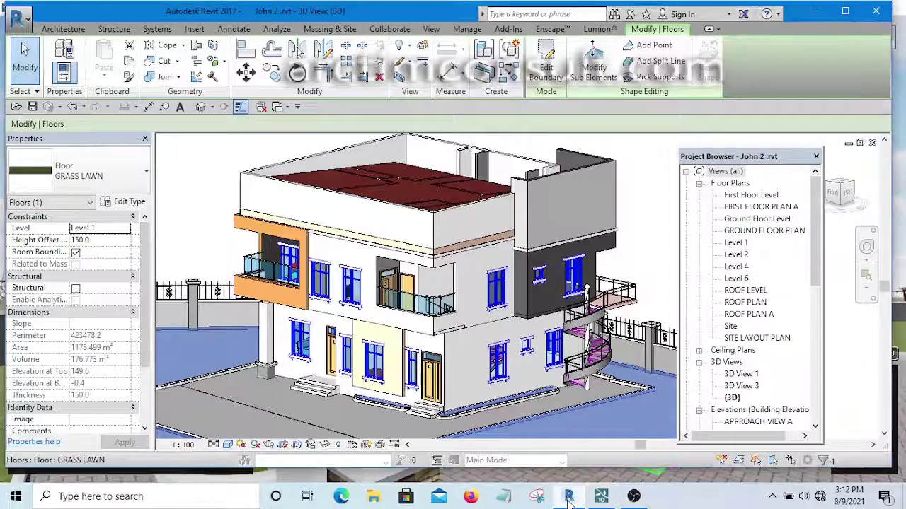
Inspect the house model and its surroundings in the Revit 3D view, and display the Lumion LiveSync and export commands
scroll(634, 287, down, 5)
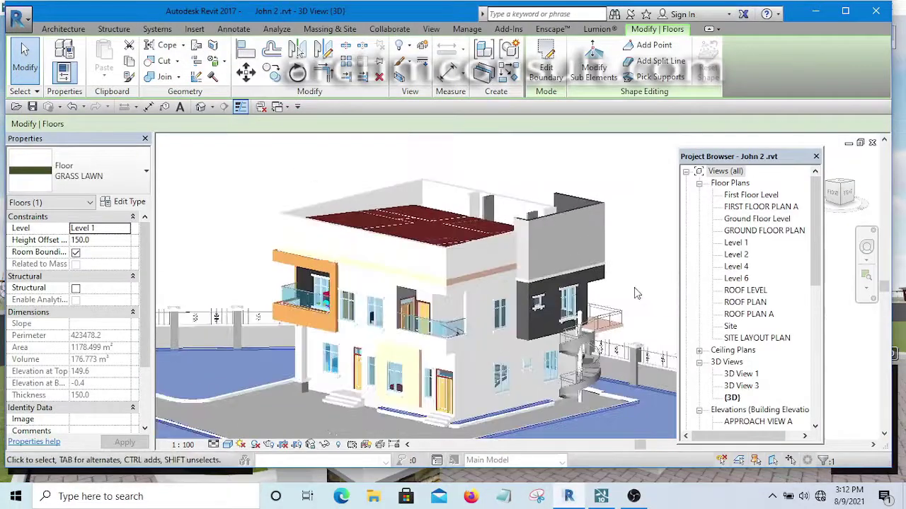
scroll(634, 286, down, 2)
click(600, 29)
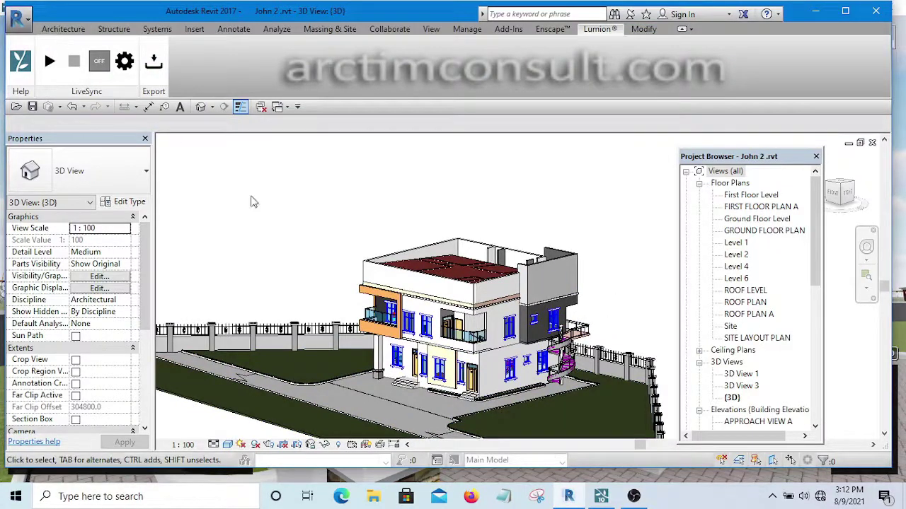
middle_drag(600, 319, 564, 284)
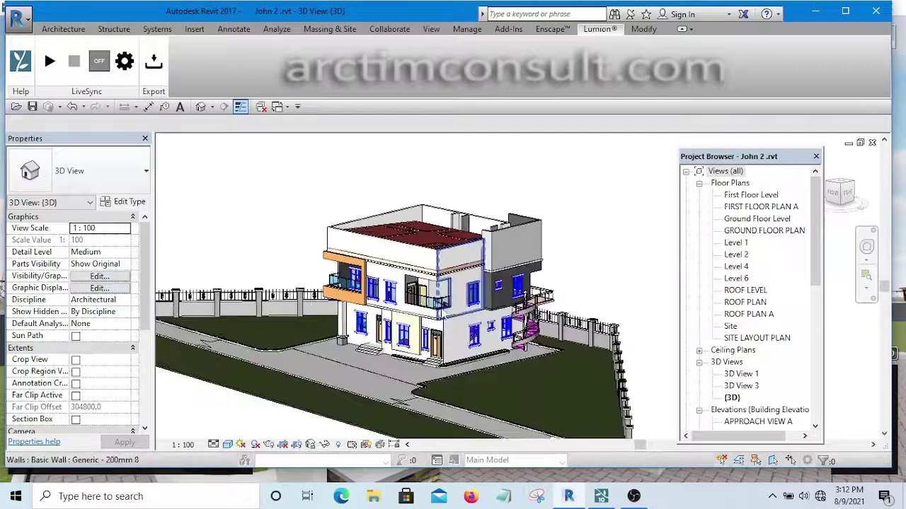
scroll(440, 311, up, 4)
scroll(481, 312, down, 3)
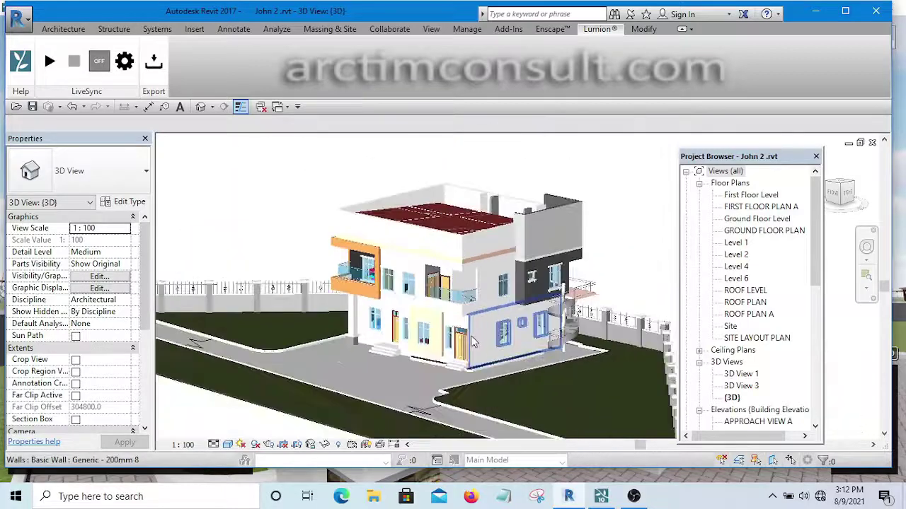
scroll(473, 342, up, 2)
scroll(484, 380, up, 2)
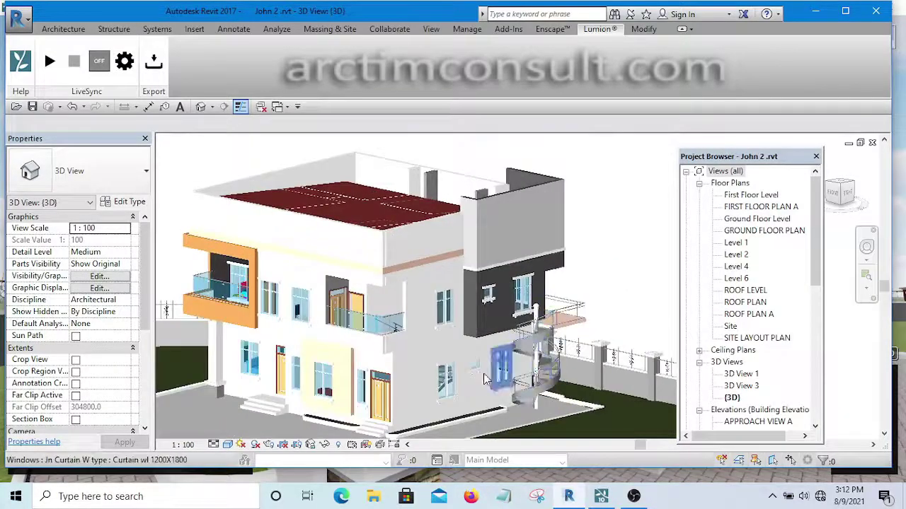
scroll(484, 380, down, 2)
scroll(610, 252, down, 1)
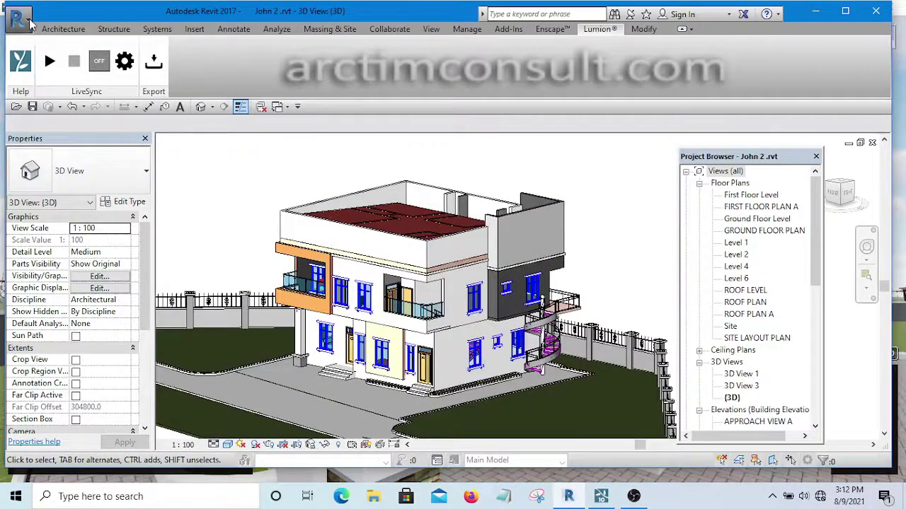
Create a new family from the Lighting Fixture.rft template
click(19, 18)
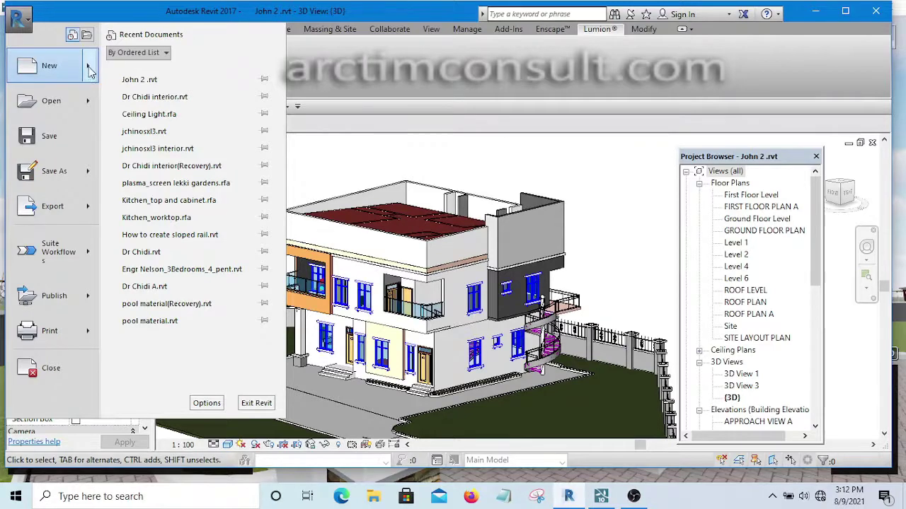
mouse_move(90, 71)
click(166, 105)
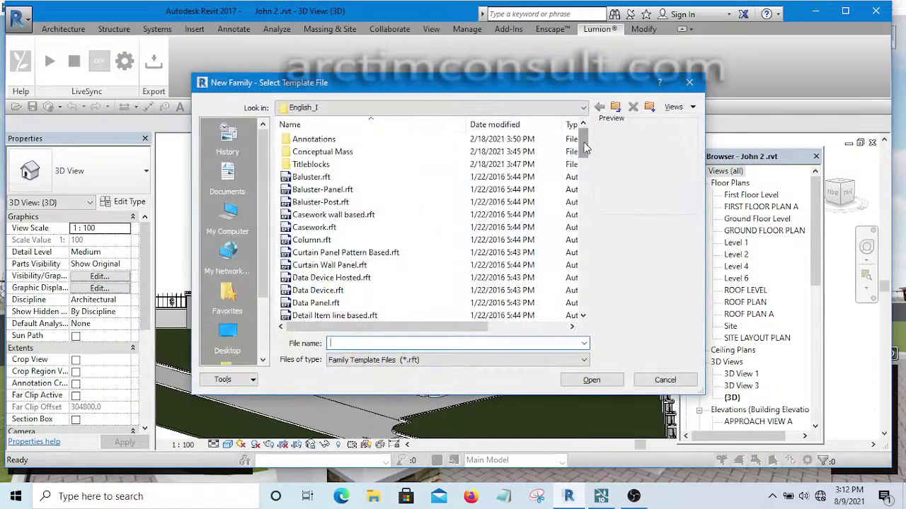
drag(584, 147, 591, 238)
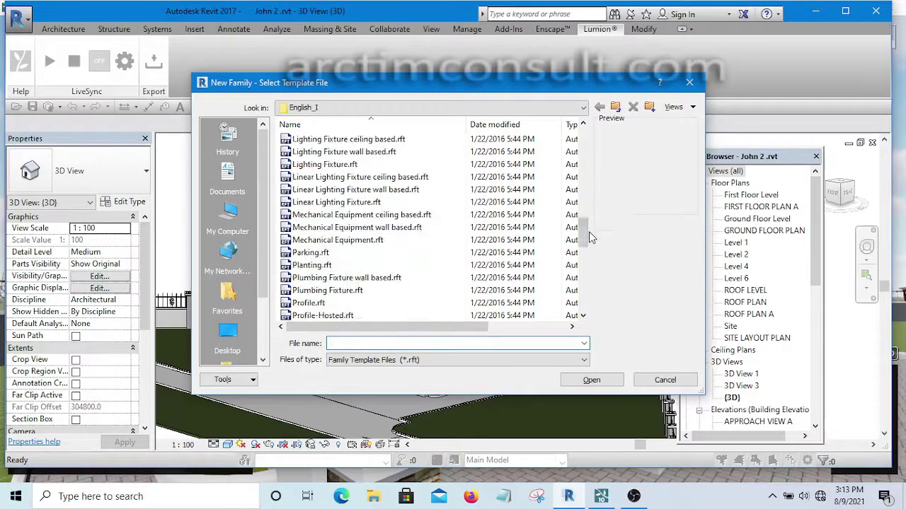
scroll(350, 273, up, 3)
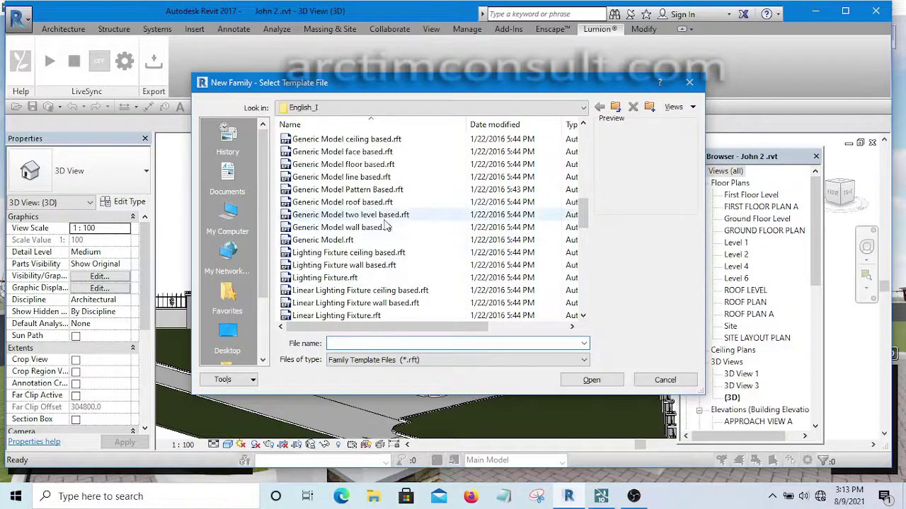
click(336, 282)
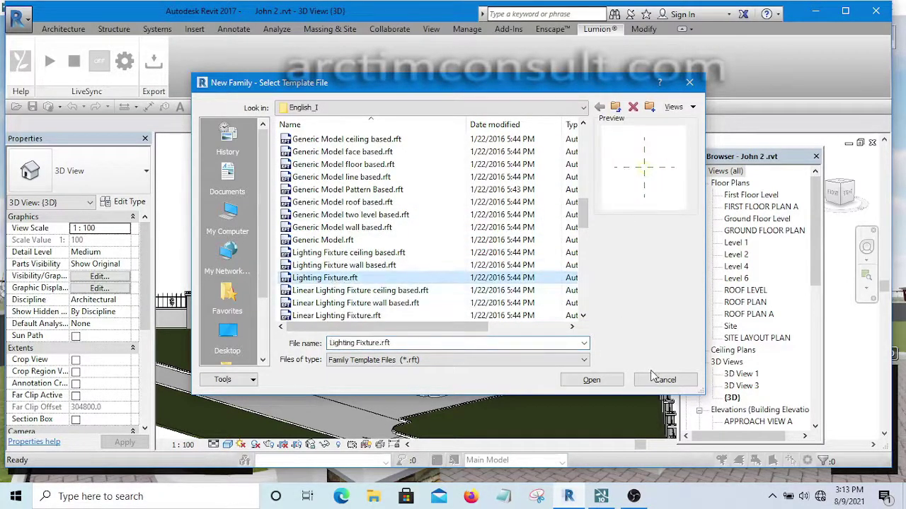
click(603, 381)
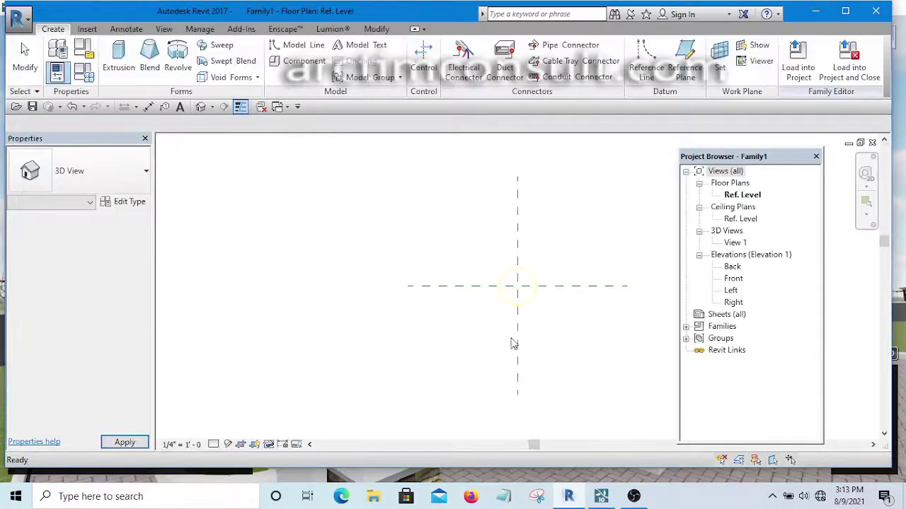
Create an extrusion from a circle of 1' 6" radius centred on the light source at the reference plane intersection
scroll(484, 251, down, 2)
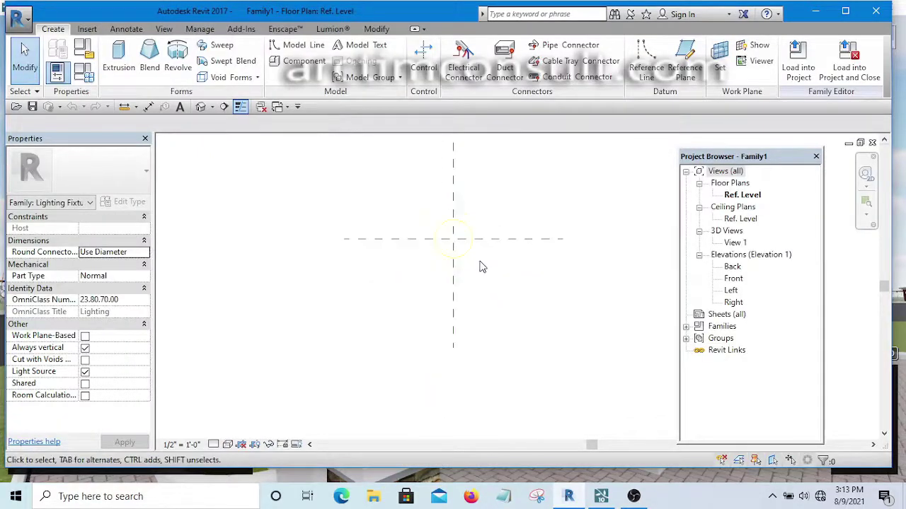
middle_drag(499, 335, 460, 344)
click(119, 63)
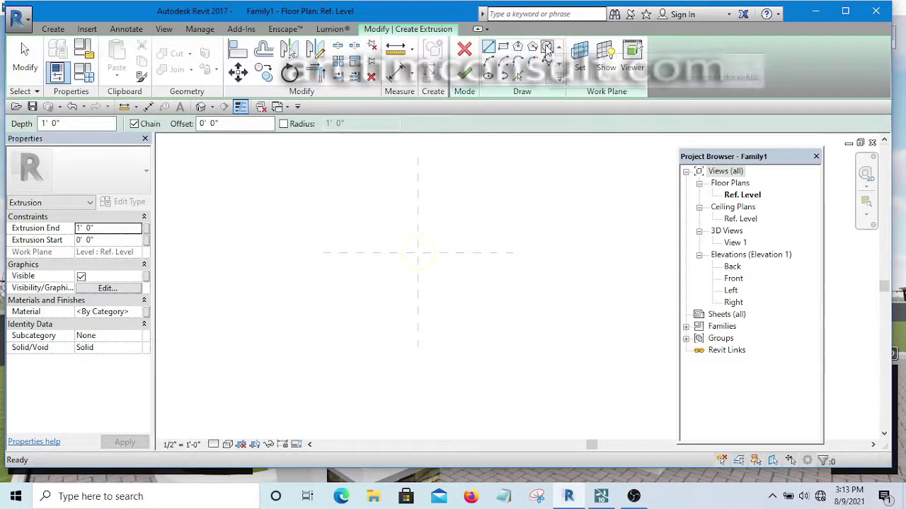
click(549, 47)
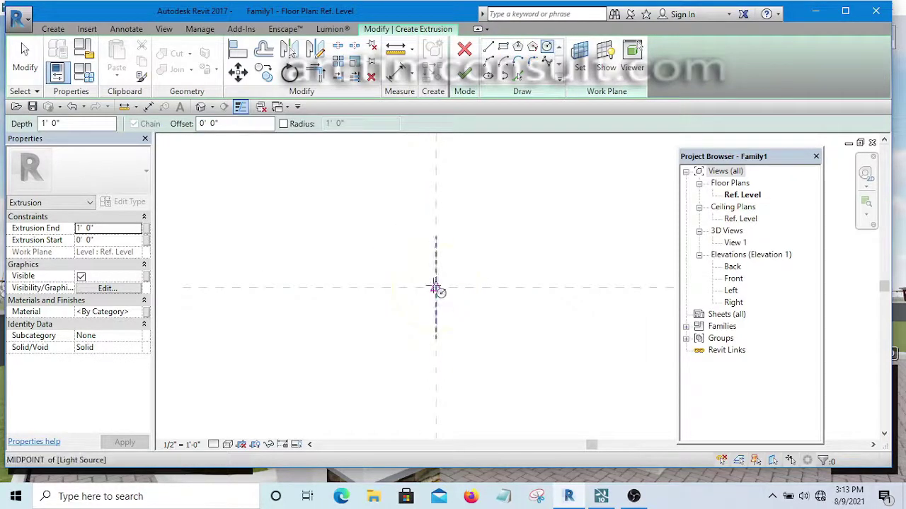
click(435, 288)
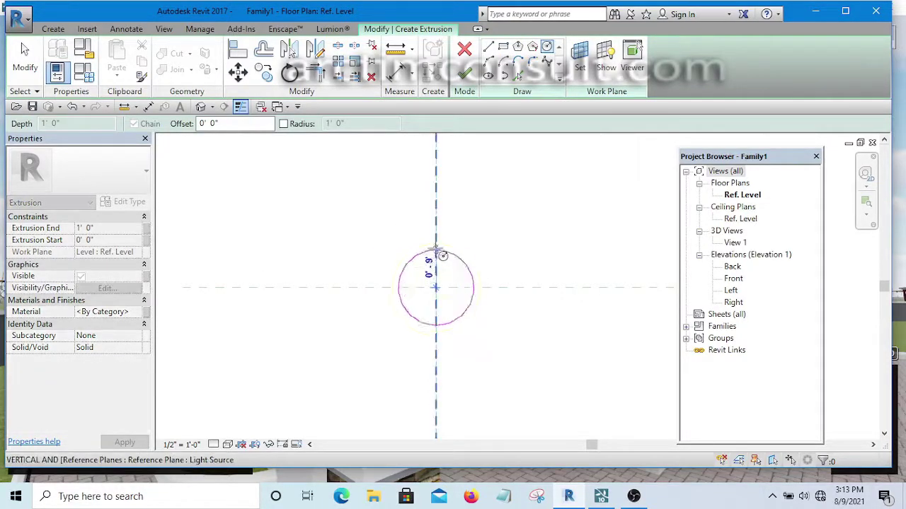
click(436, 211)
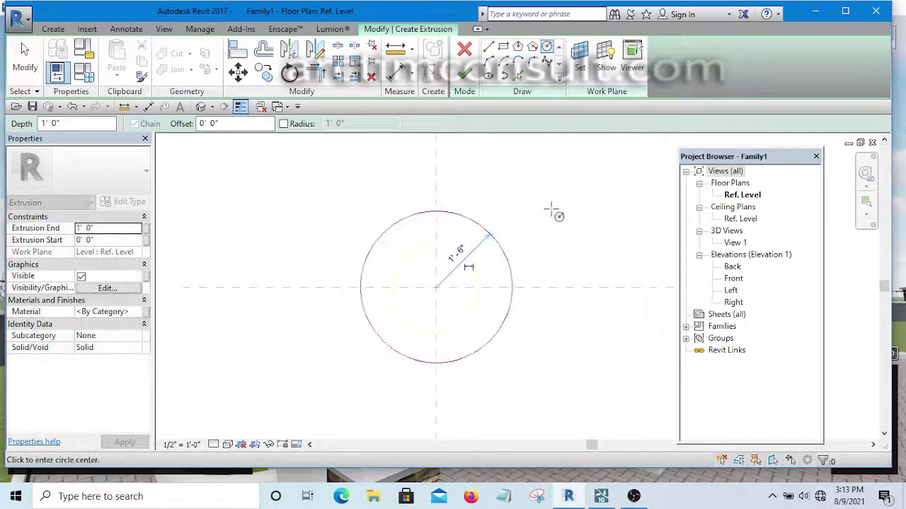
key(Escape)
key(Escape)
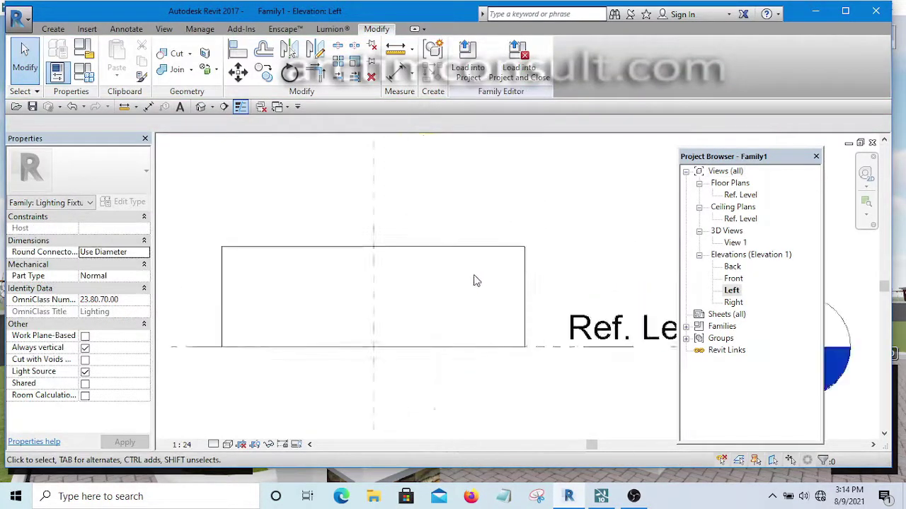
In the Left elevation, stretch the top of the cylinder extrusion upward to a height of about 645 mm
scroll(474, 279, down, 4)
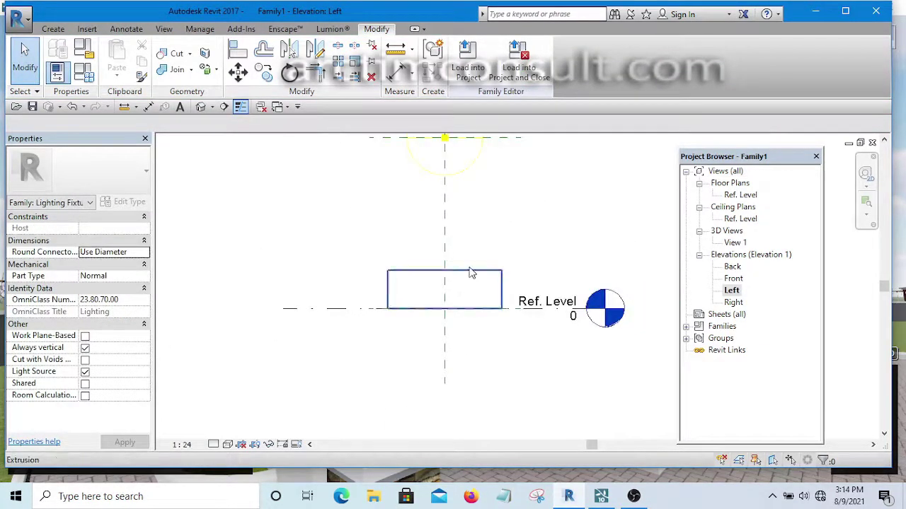
click(461, 270)
drag(444, 270, 444, 227)
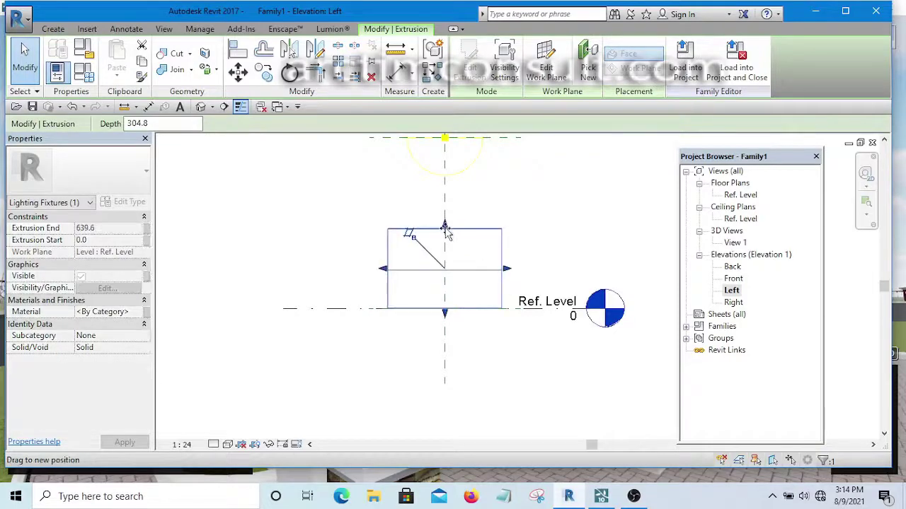
click(506, 256)
scroll(502, 291, up, 2)
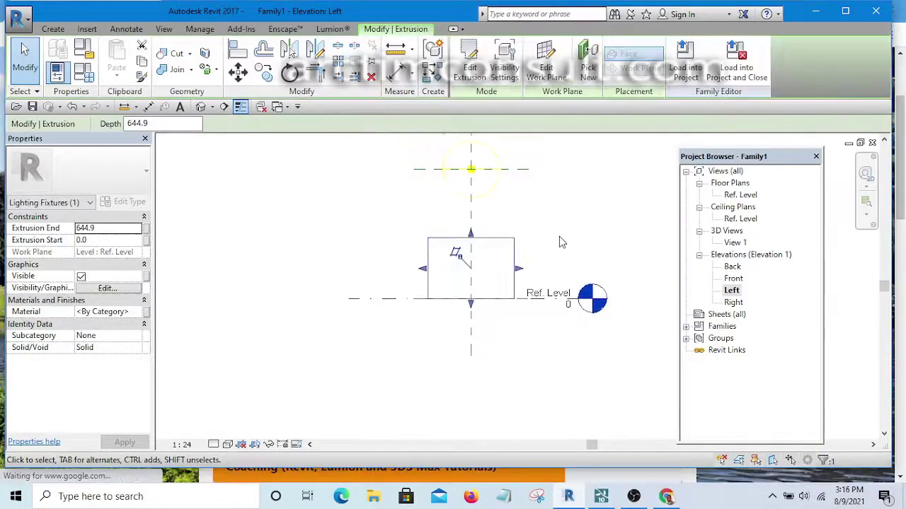
click(560, 241)
scroll(544, 276, up, 2)
middle_drag(557, 273, 505, 313)
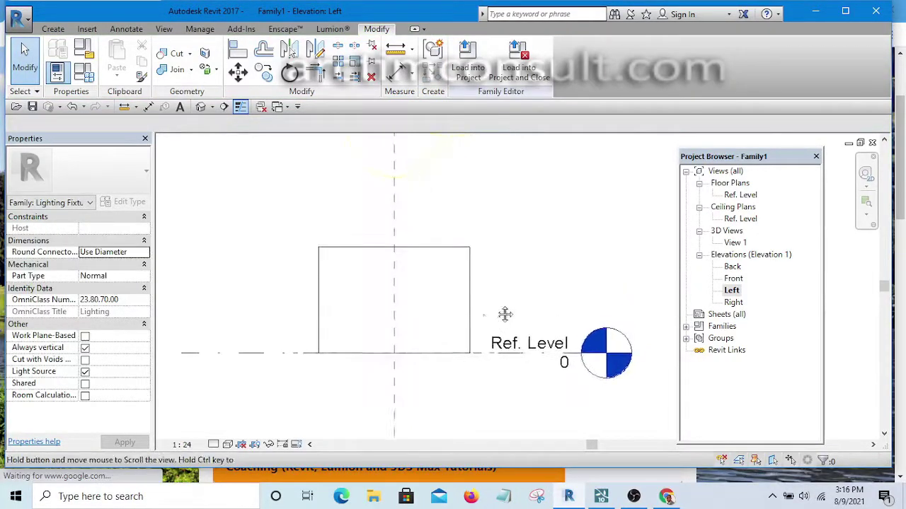
scroll(505, 313, down, 2)
scroll(488, 304, up, 3)
scroll(495, 268, down, 3)
scroll(486, 308, up, 1)
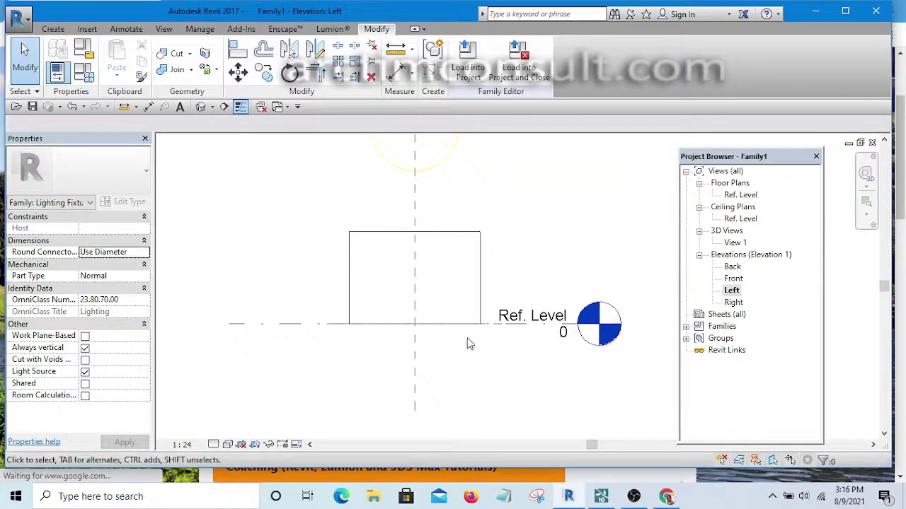
middle_drag(533, 263, 517, 271)
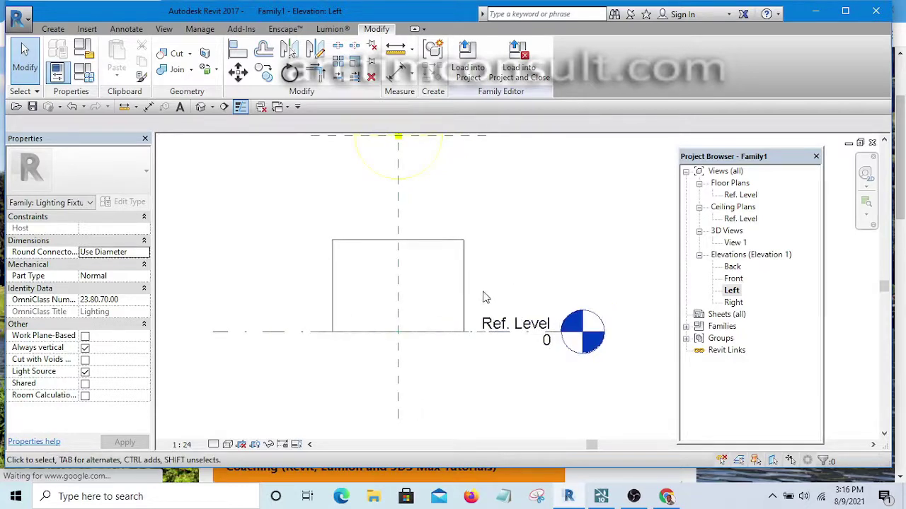
middle_drag(517, 274, 545, 228)
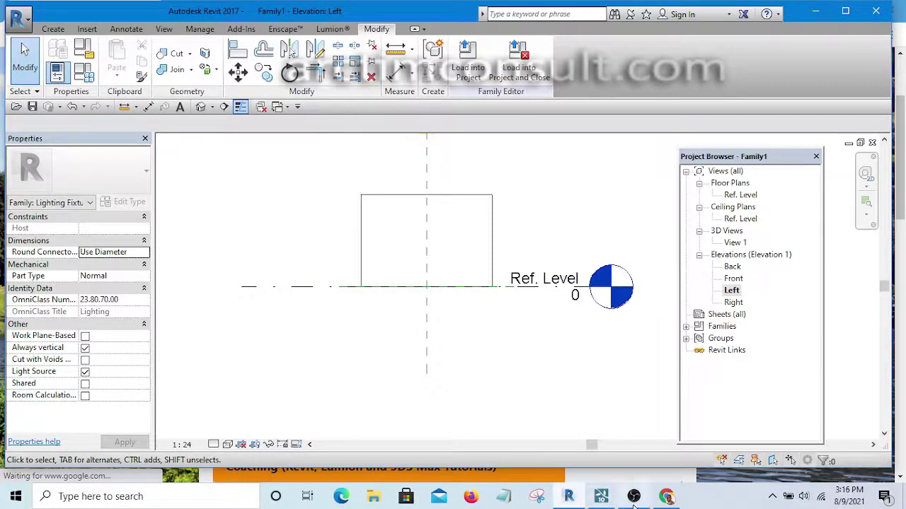
Switch to Chrome and view the Revit Tutorial Masterclass course overview on Udemy, linked from the Arctim Consult site
click(666, 496)
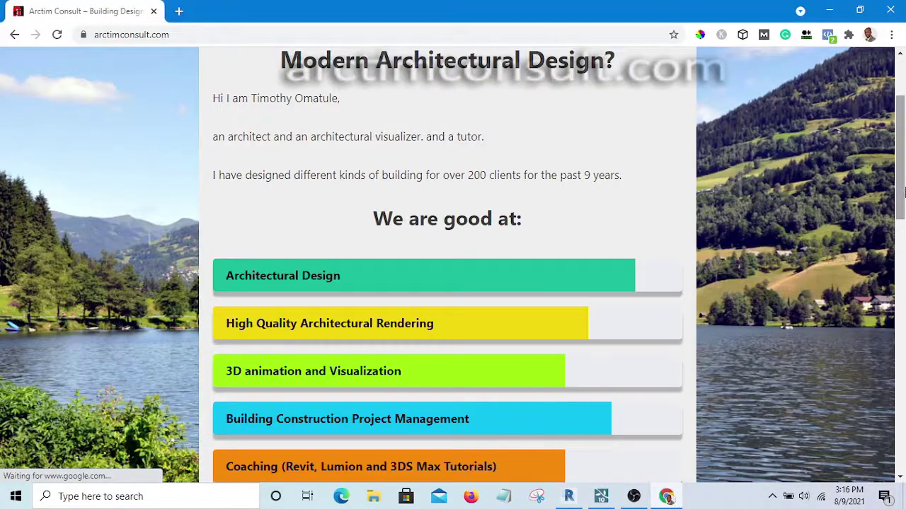
drag(902, 172, 873, 430)
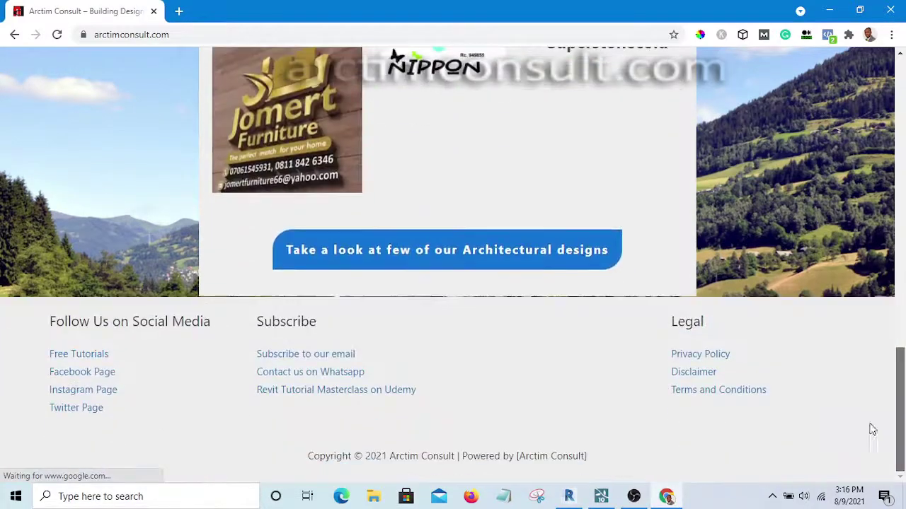
click(300, 395)
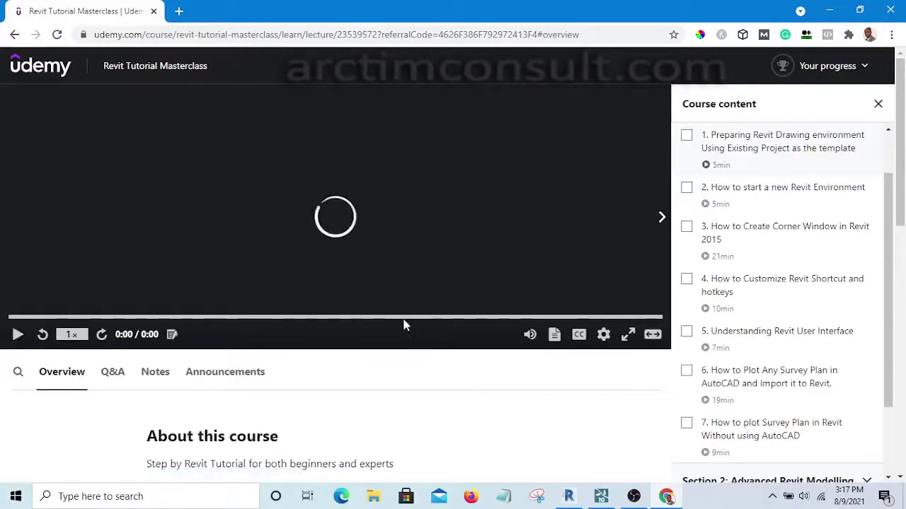
scroll(389, 347, down, 1)
scroll(396, 355, up, 1)
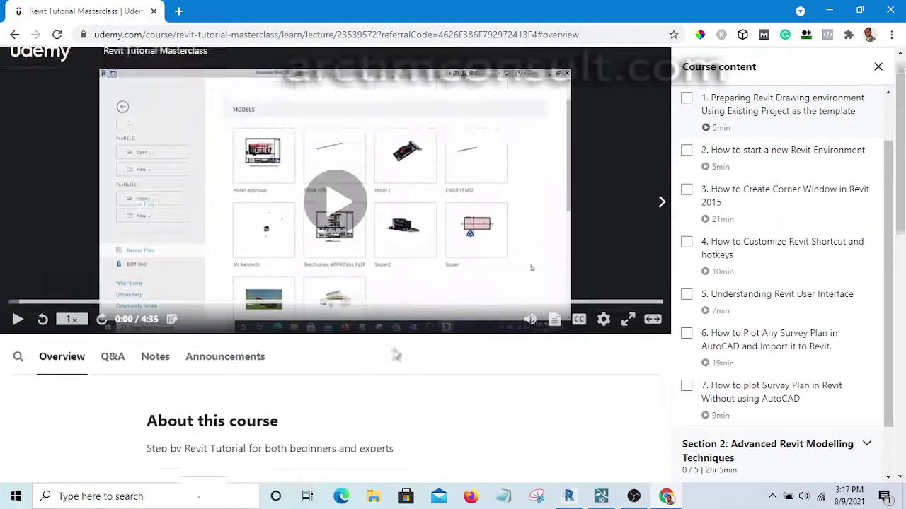
scroll(396, 353, down, 4)
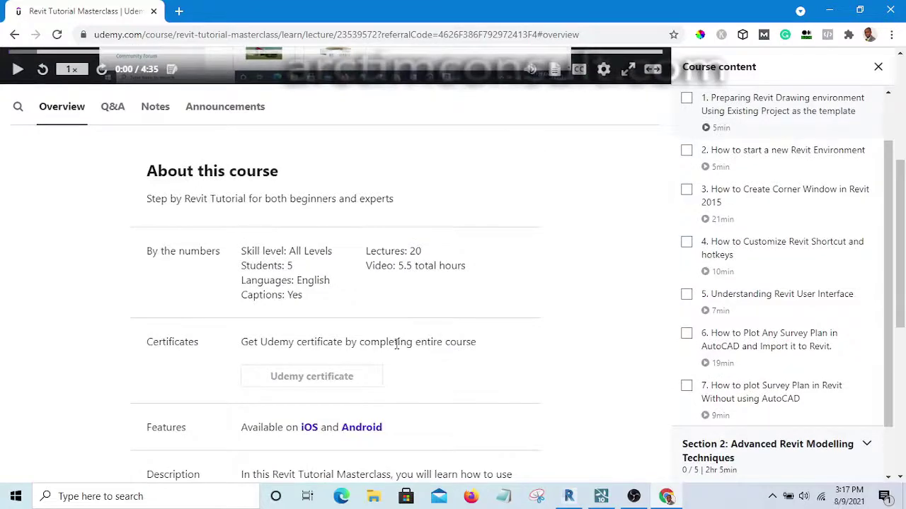
scroll(407, 354, up, 4)
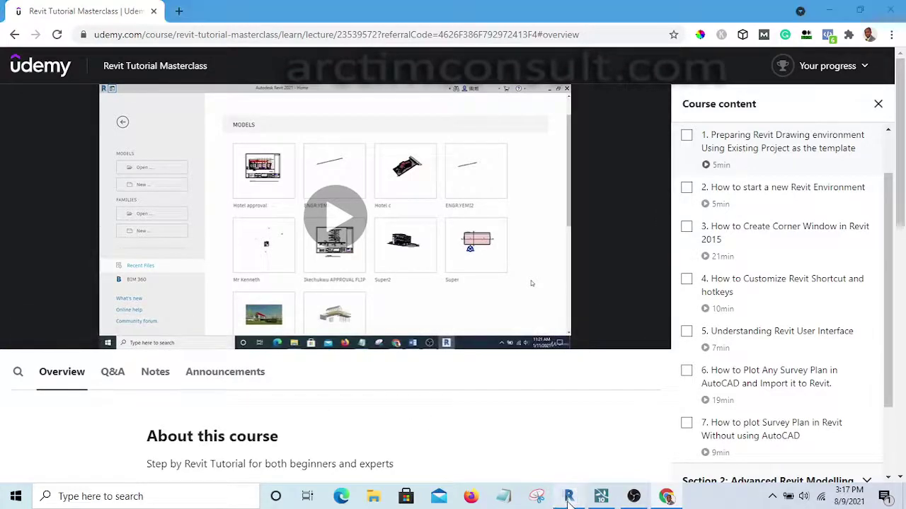
Switch back to Revit and lower the top of the cylinder extrusion to a height of about 547 mm
click(568, 497)
middle_drag(505, 338, 443, 346)
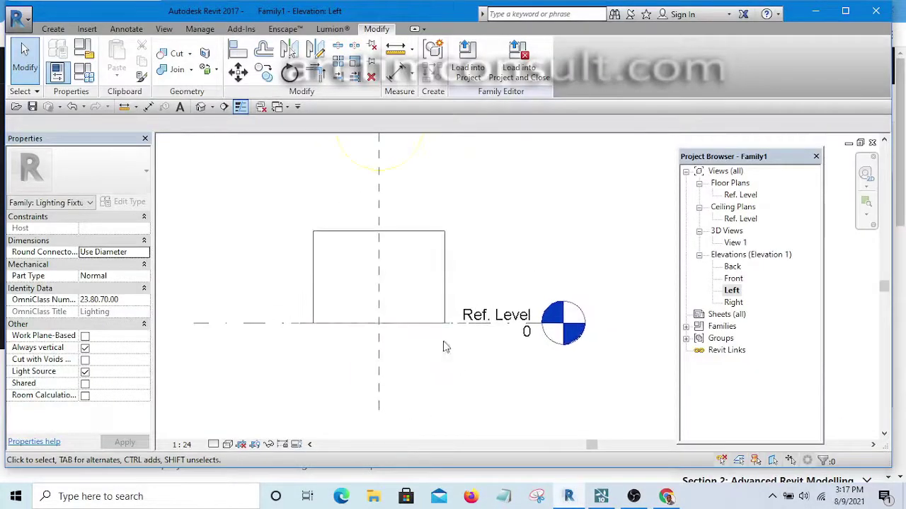
scroll(417, 256, down, 2)
click(434, 263)
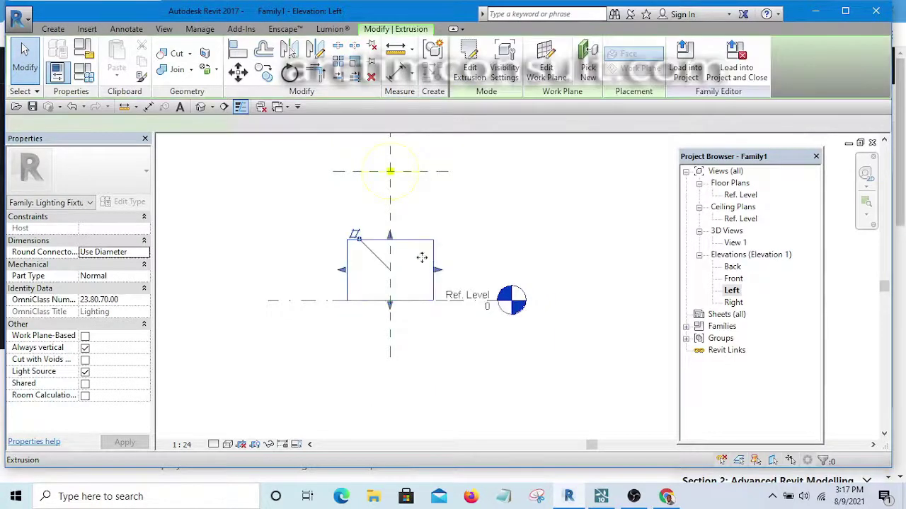
scroll(407, 258, up, 4)
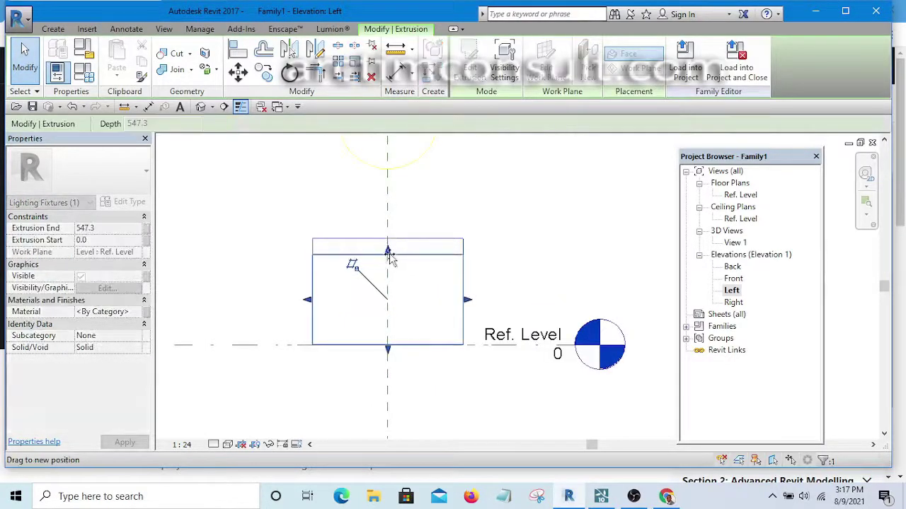
click(557, 248)
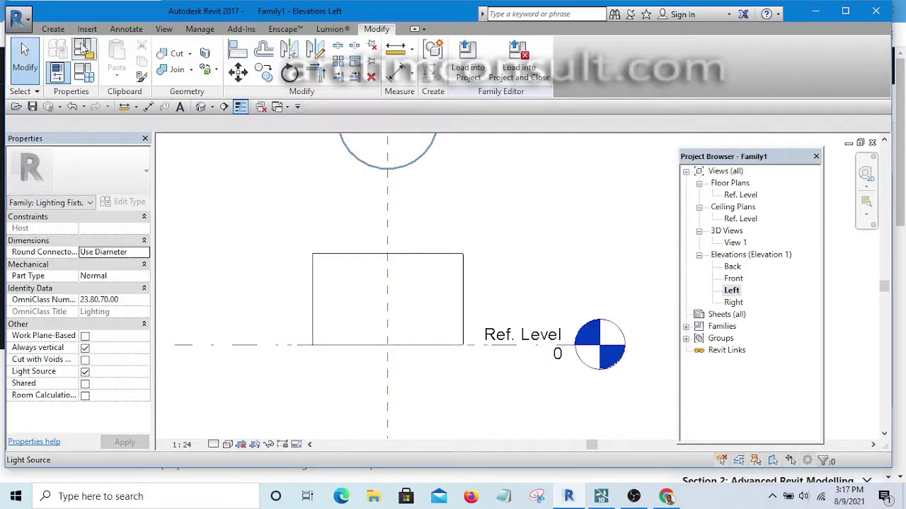
Save the family as "Liight nodes" in the Documents > Tutorial > Lumion Tutorial folder, keeping the default save options
click(18, 17)
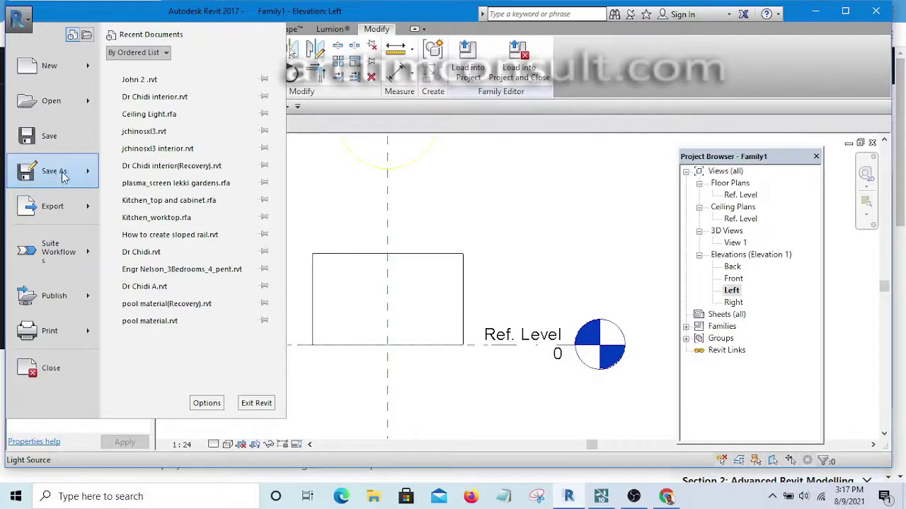
mouse_move(63, 176)
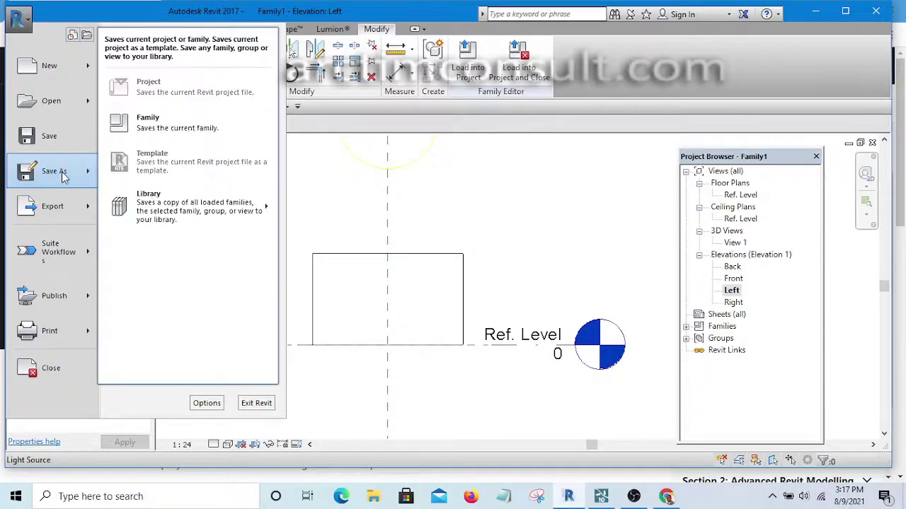
click(181, 121)
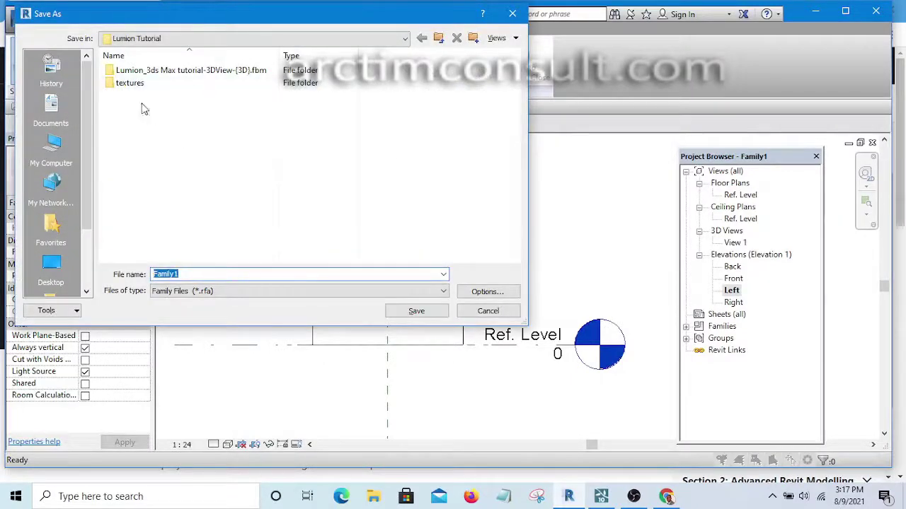
click(51, 110)
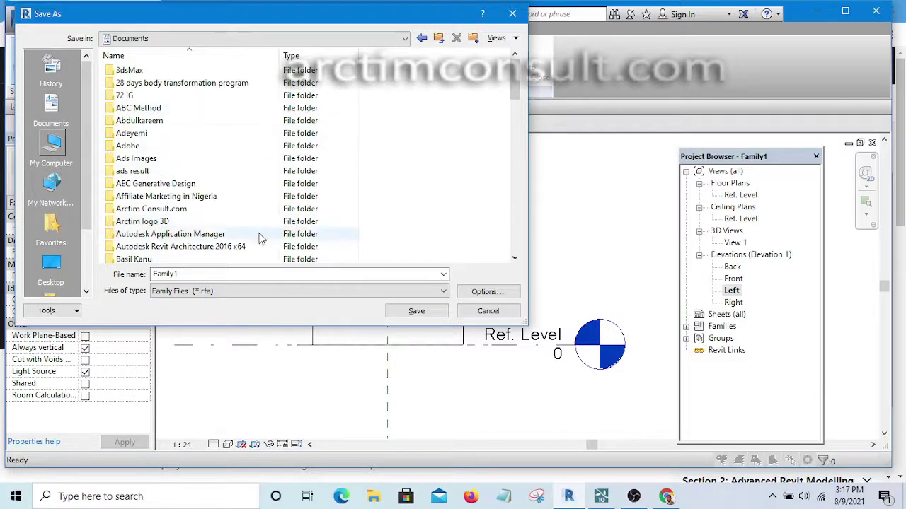
scroll(318, 246, down, 1)
scroll(318, 246, down, 20)
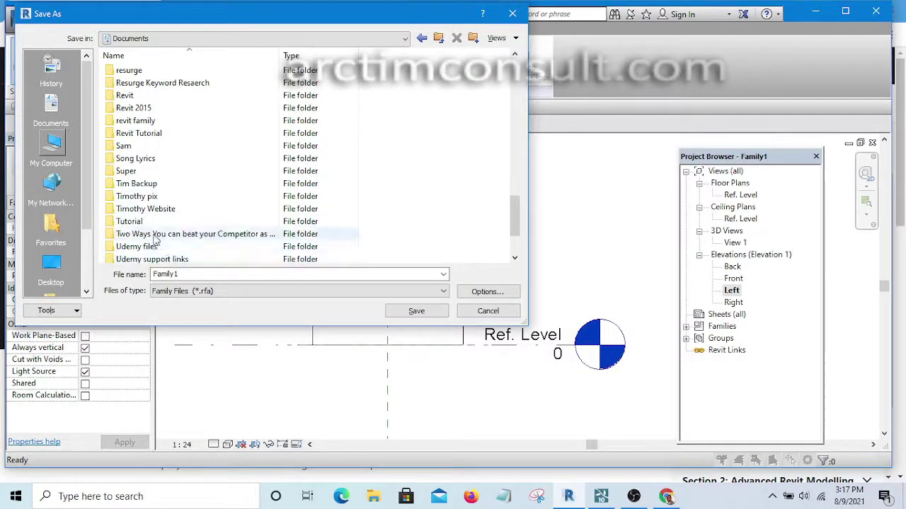
double_click(147, 223)
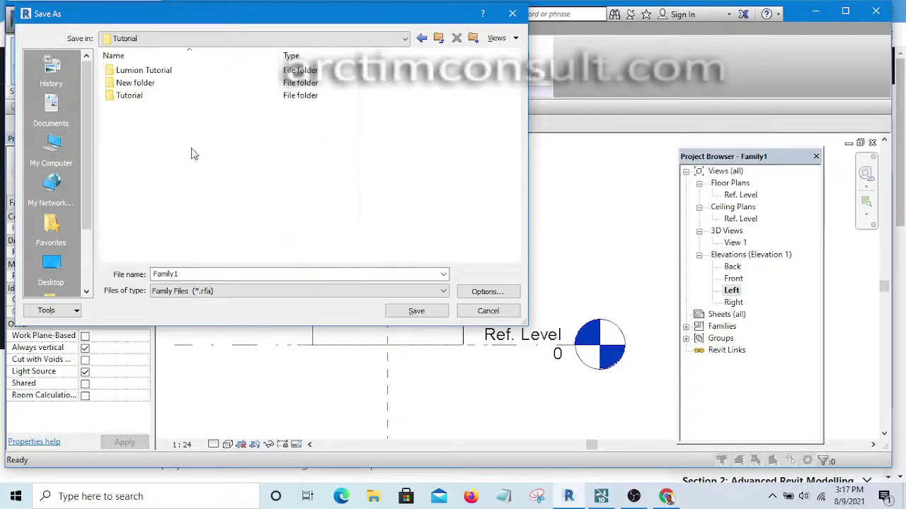
double_click(157, 71)
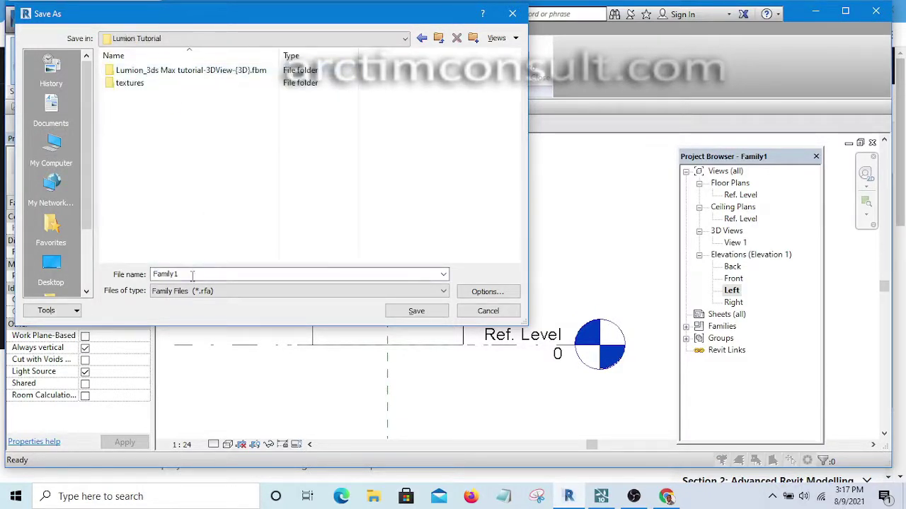
text(Ligh)
click(500, 294)
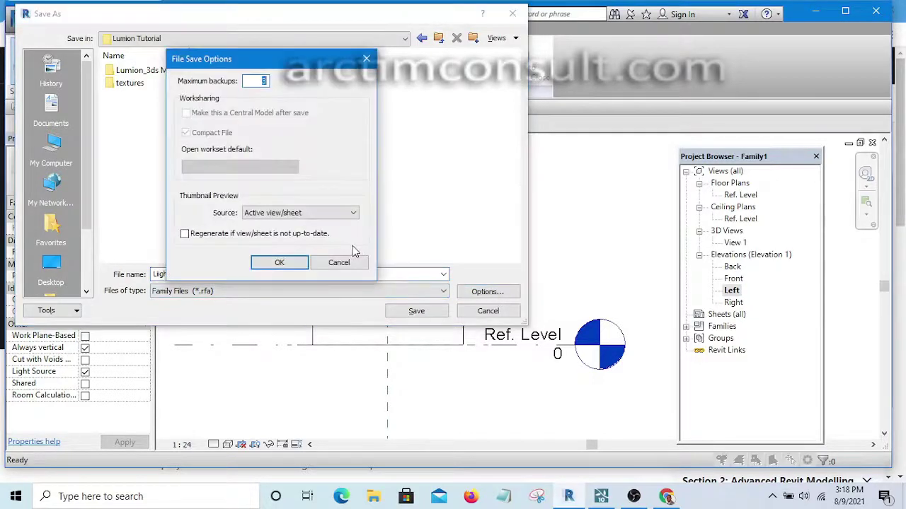
click(285, 263)
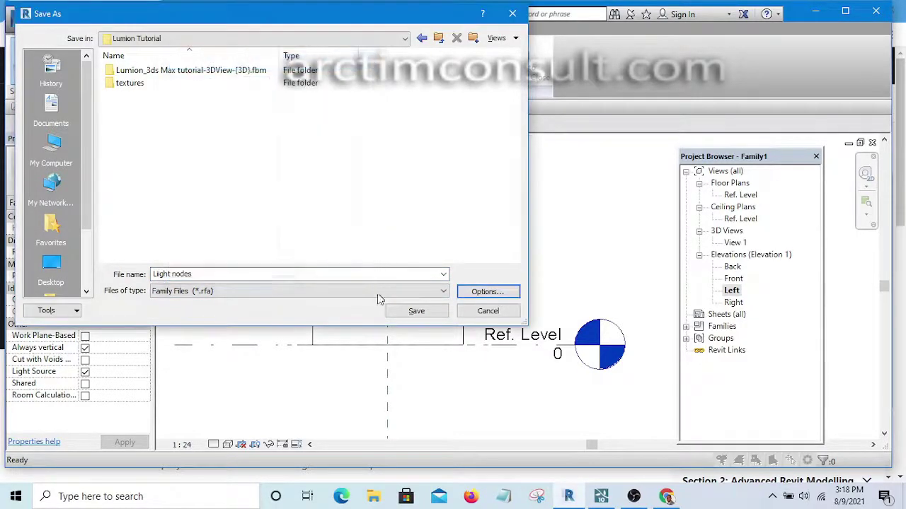
click(416, 312)
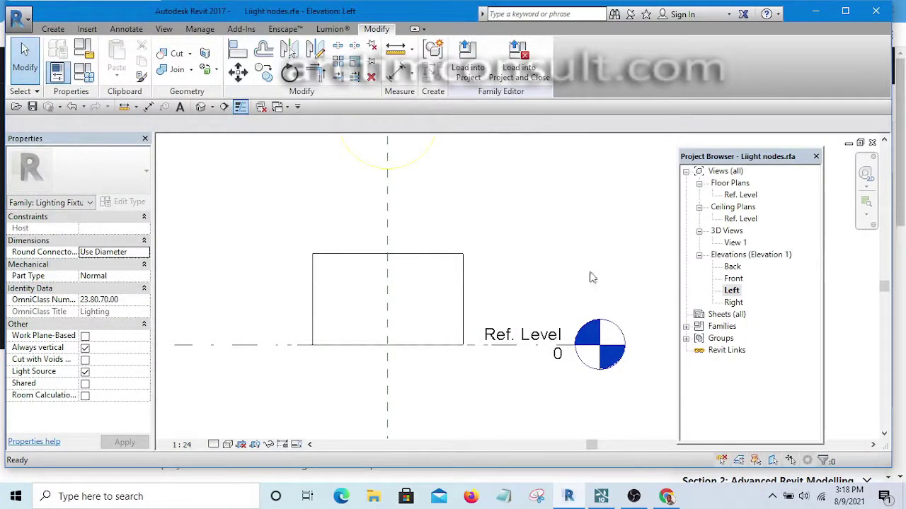
Load the light node family into the house project and place one instance on the pavement in front of the building
click(468, 65)
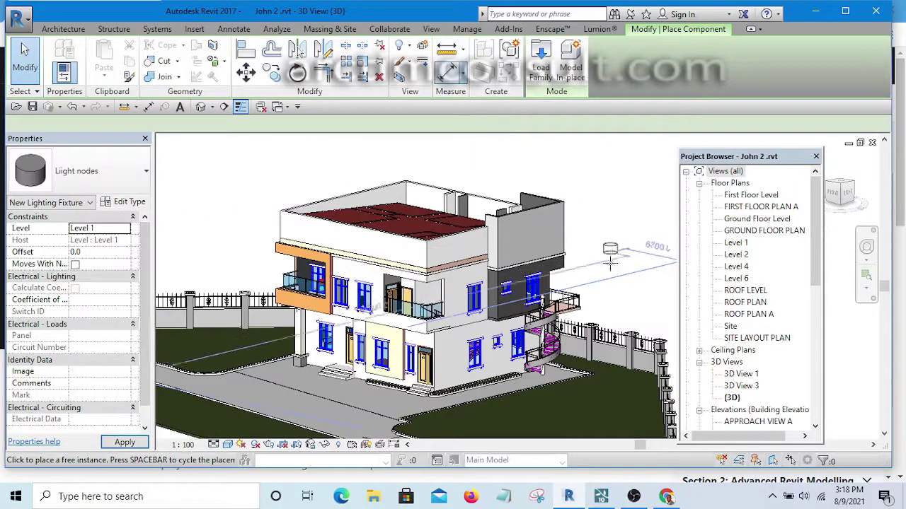
scroll(357, 399, up, 5)
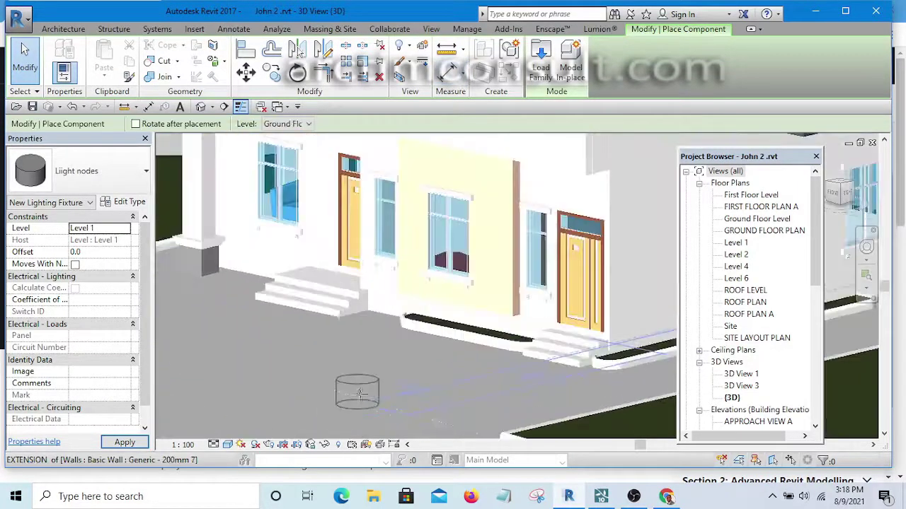
scroll(358, 394, up, 1)
click(362, 360)
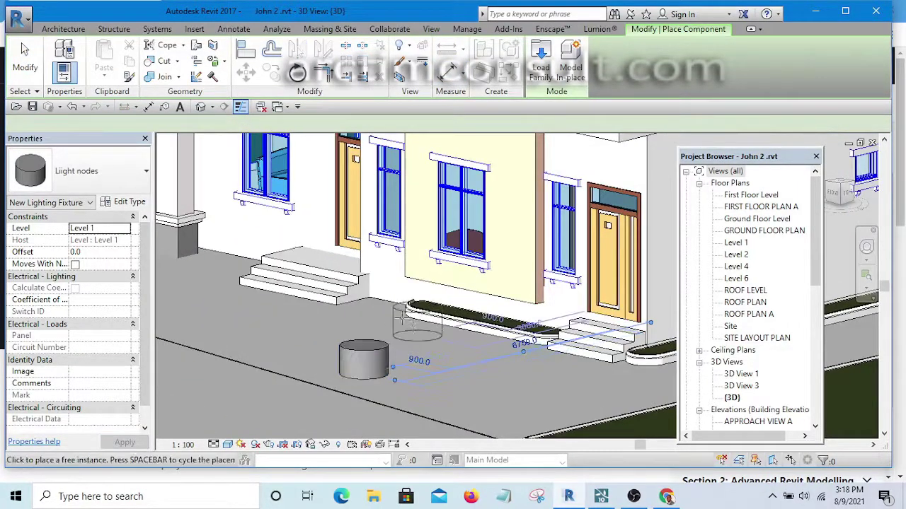
scroll(403, 320, down, 4)
key(Escape)
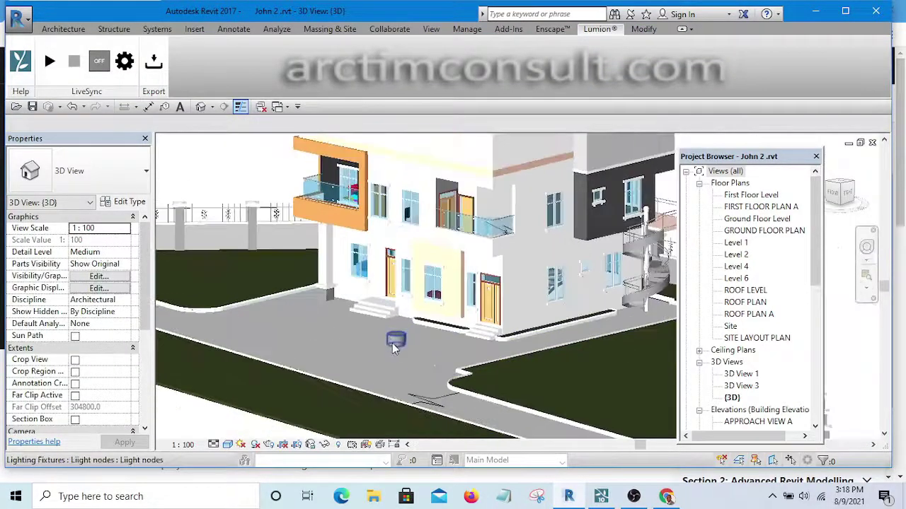
scroll(395, 342, up, 5)
scroll(374, 323, down, 6)
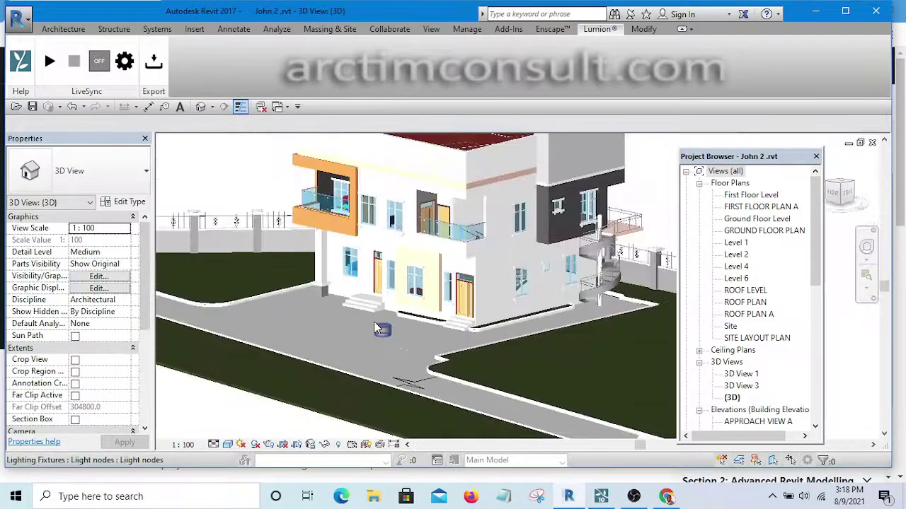
scroll(398, 329, up, 1)
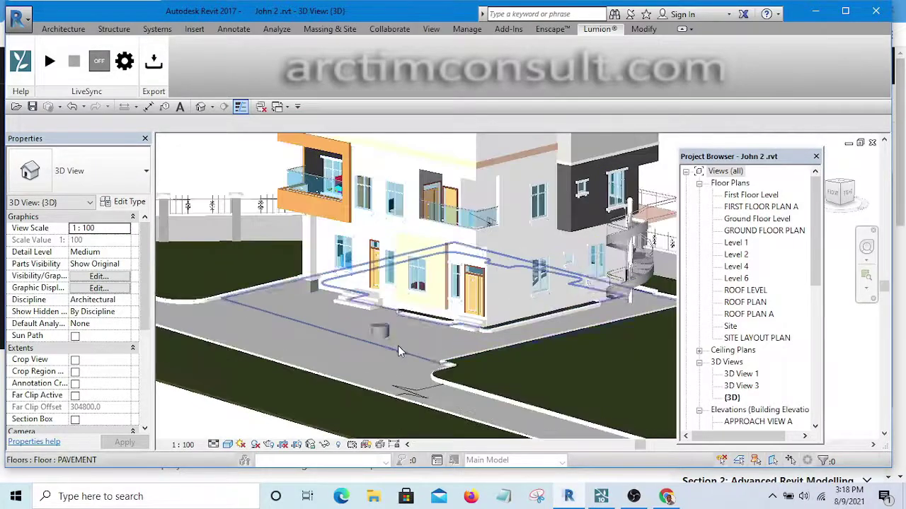
shift+middle_drag(399, 345, 470, 416)
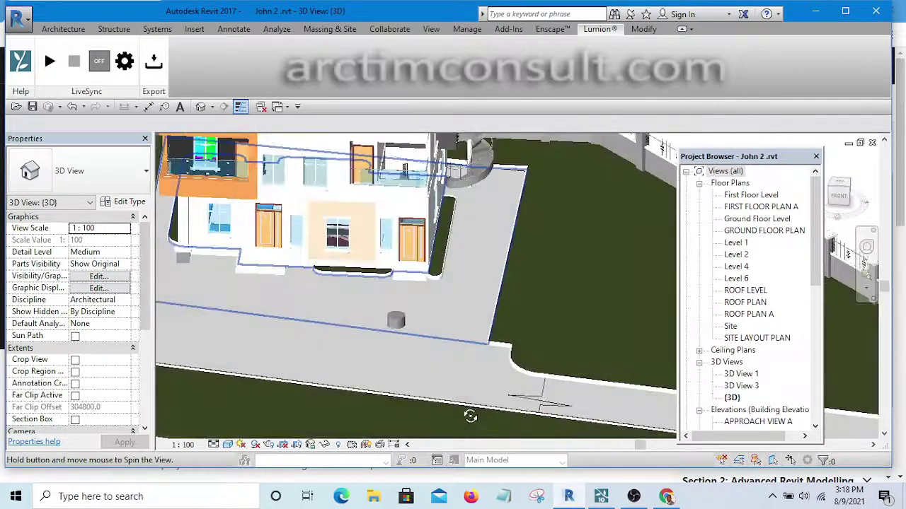
scroll(401, 338, up, 2)
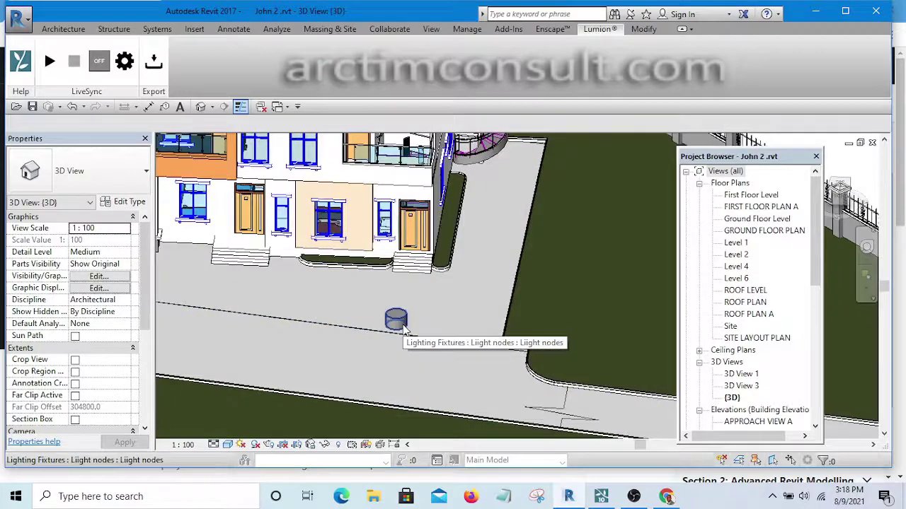
Open the FIRST FLOOR PLAN A floor plan at the family lounge and master bedroom area
click(816, 269)
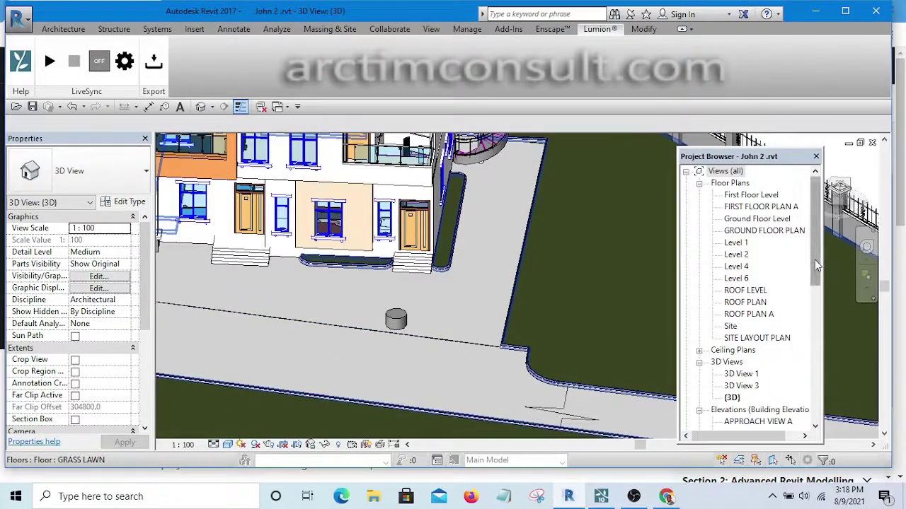
click(754, 207)
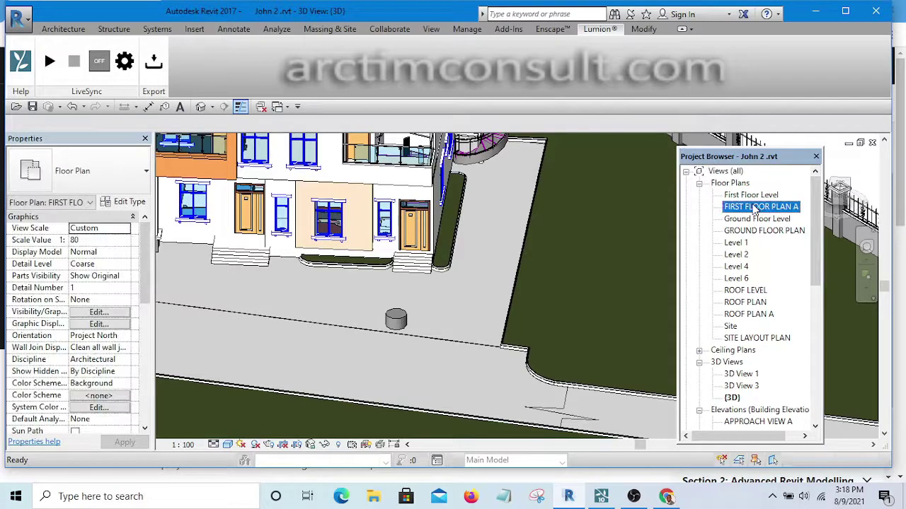
double_click(754, 206)
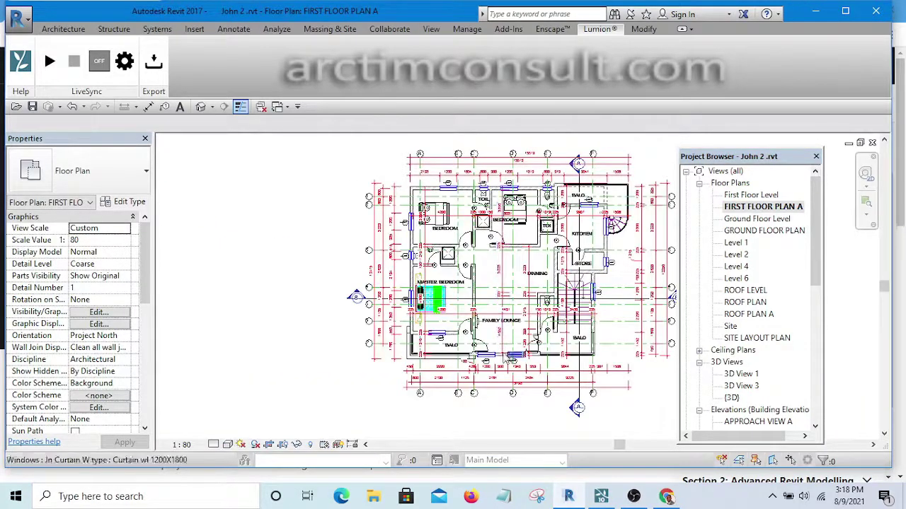
scroll(424, 334, up, 5)
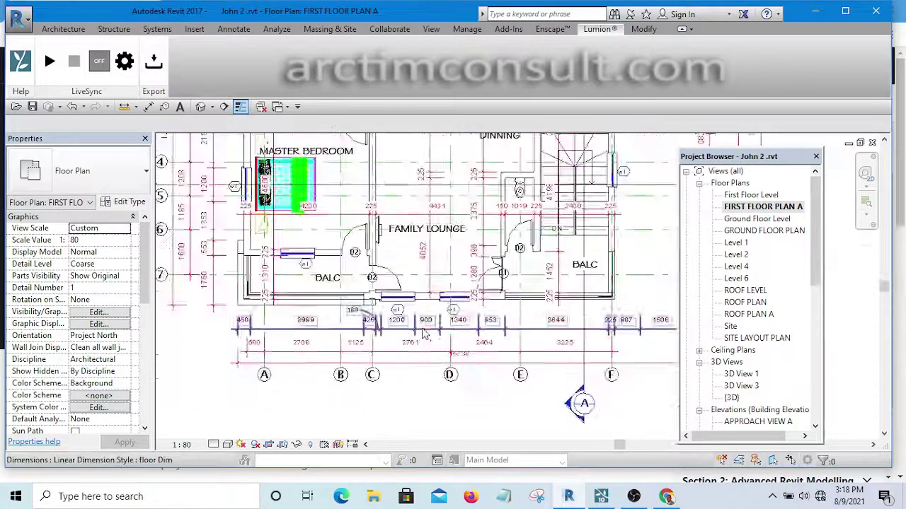
scroll(425, 334, down, 1)
middle_drag(468, 298, 475, 408)
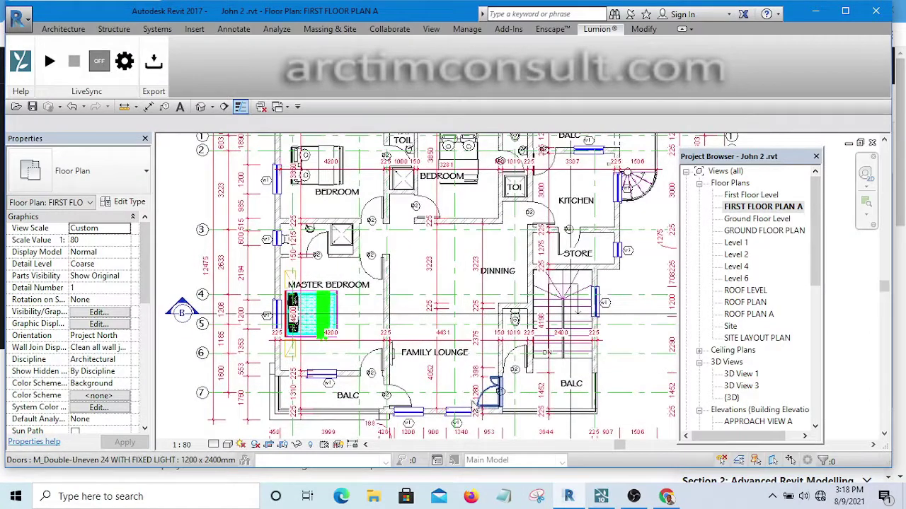
Place one Liight nodes instance on the balcony below the master bedroom and another on the balcony below the main staircase
key(c)
key(m)
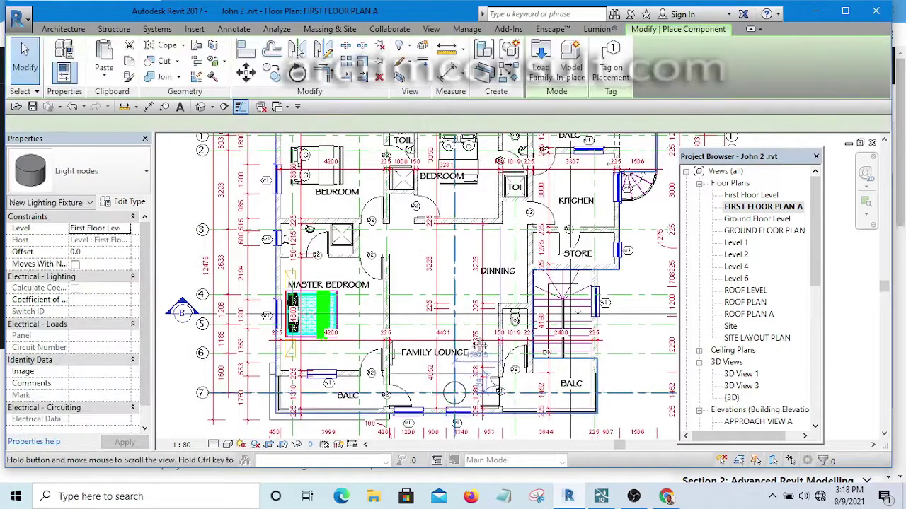
middle_drag(454, 392, 414, 266)
scroll(265, 269, up, 4)
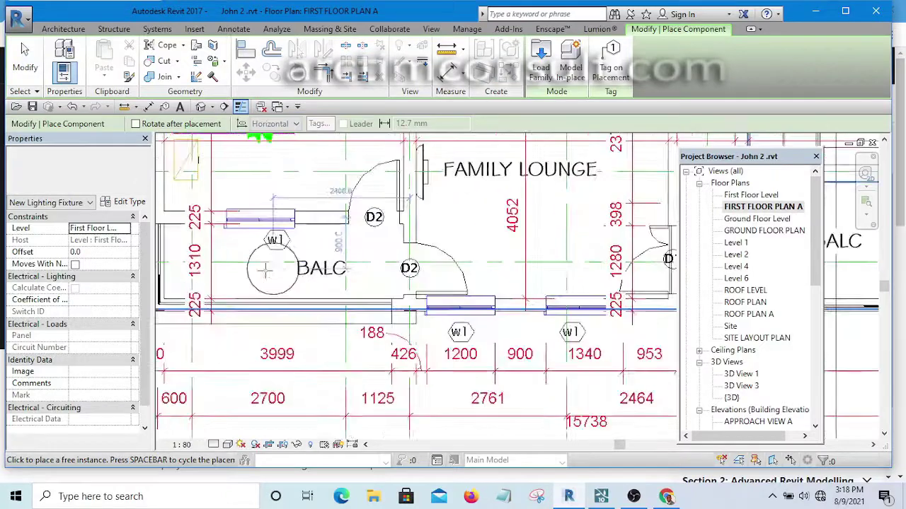
click(283, 266)
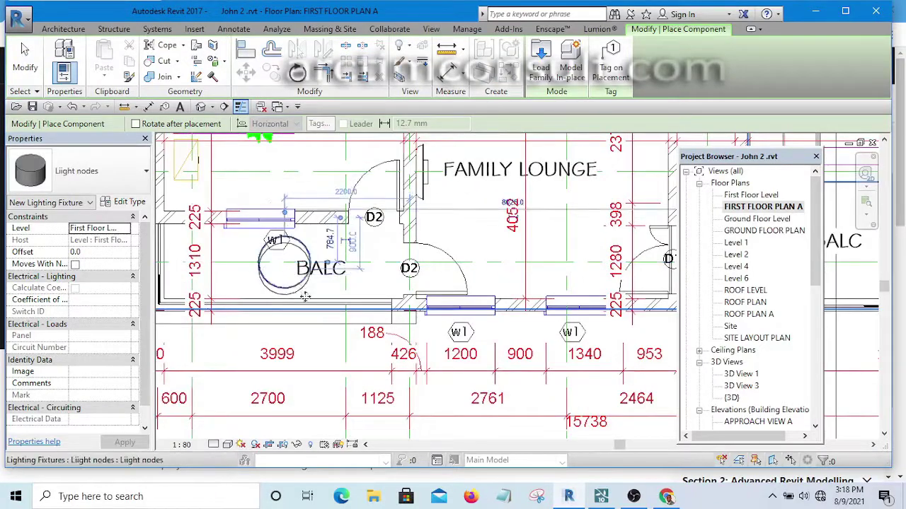
scroll(305, 296, down, 5)
scroll(527, 287, up, 3)
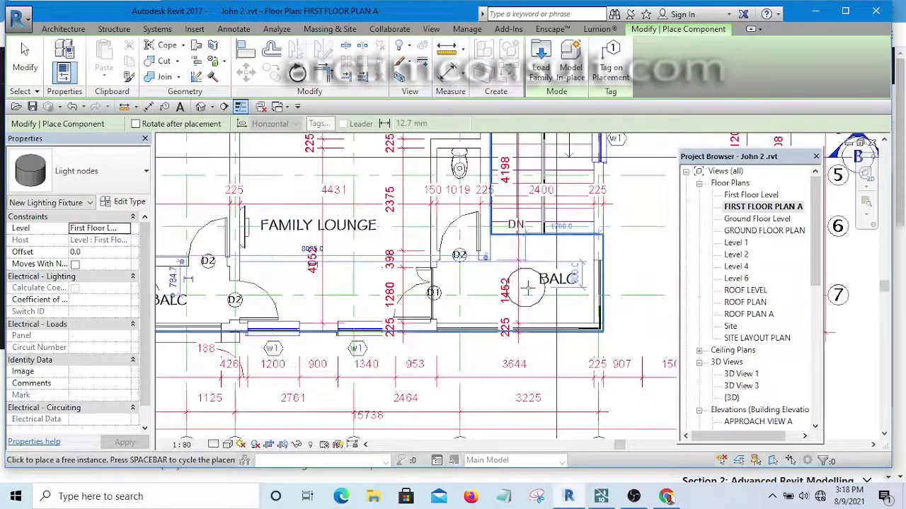
click(527, 287)
scroll(524, 297, down, 5)
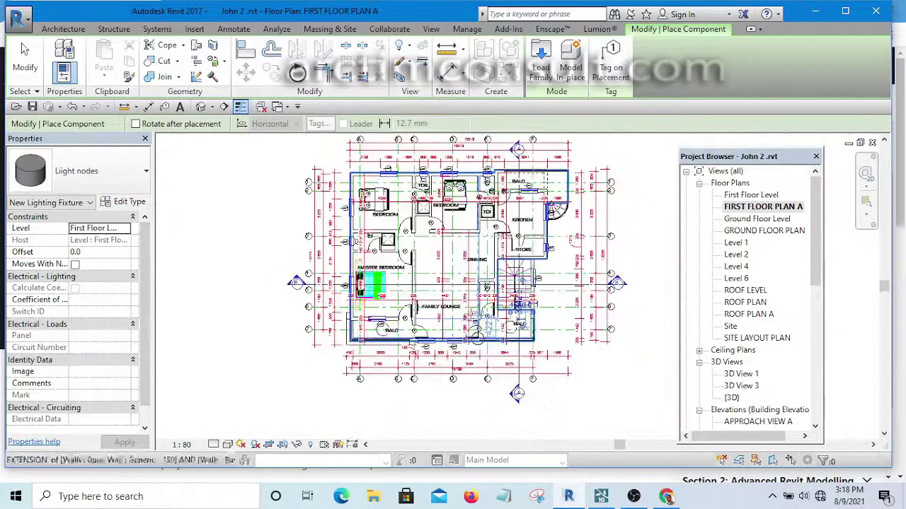
key(Escape)
key(Escape)
Create a similar light node from the staircase-side balcony's fixture and place it on the kitchen balcony extension above the spiral stair
scroll(361, 280, up, 5)
middle_drag(418, 409, 355, 245)
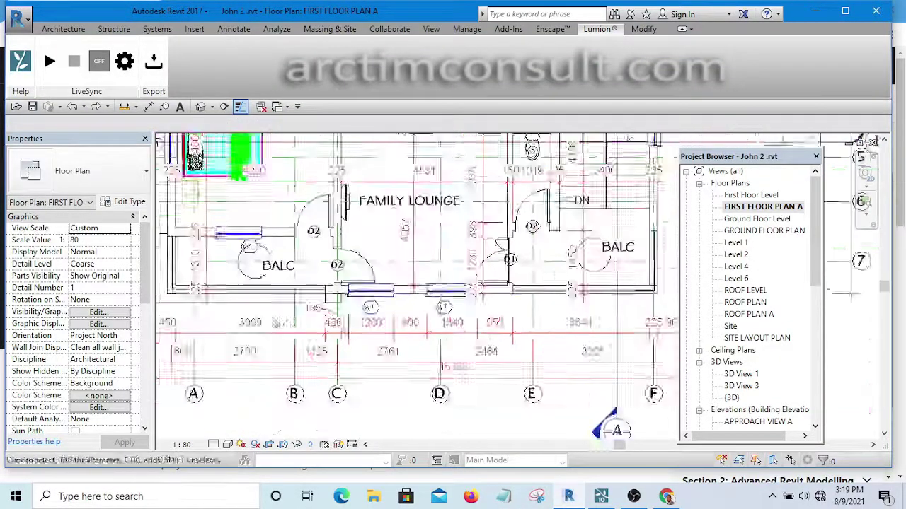
scroll(425, 297, down, 4)
scroll(457, 304, up, 4)
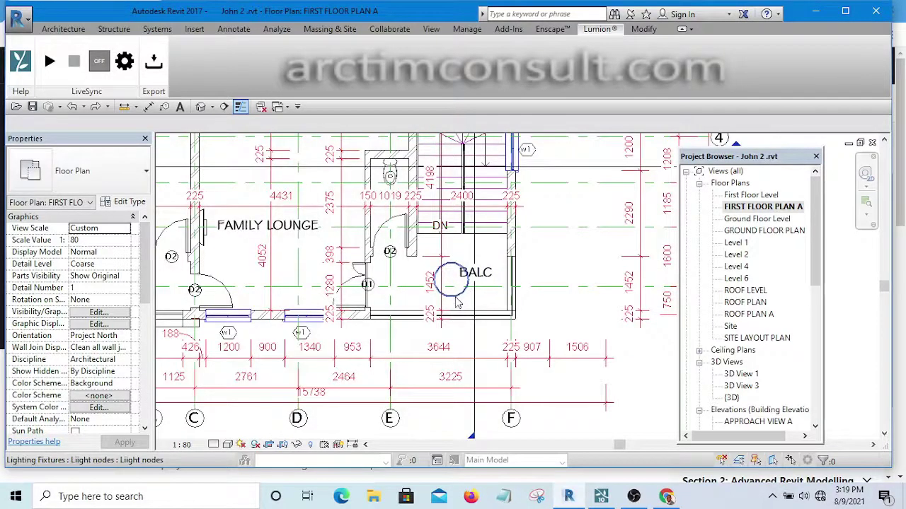
click(458, 302)
scroll(580, 255, down, 2)
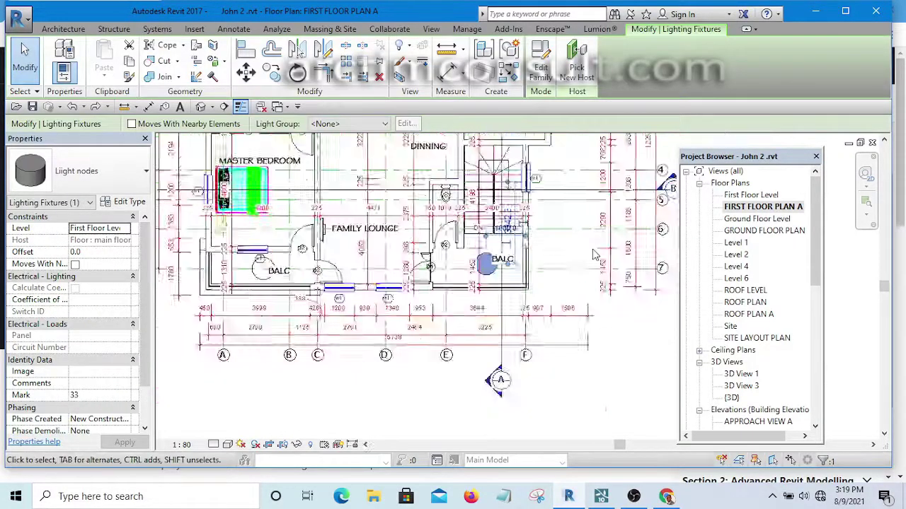
scroll(595, 255, down, 2)
middle_drag(594, 255, 533, 345)
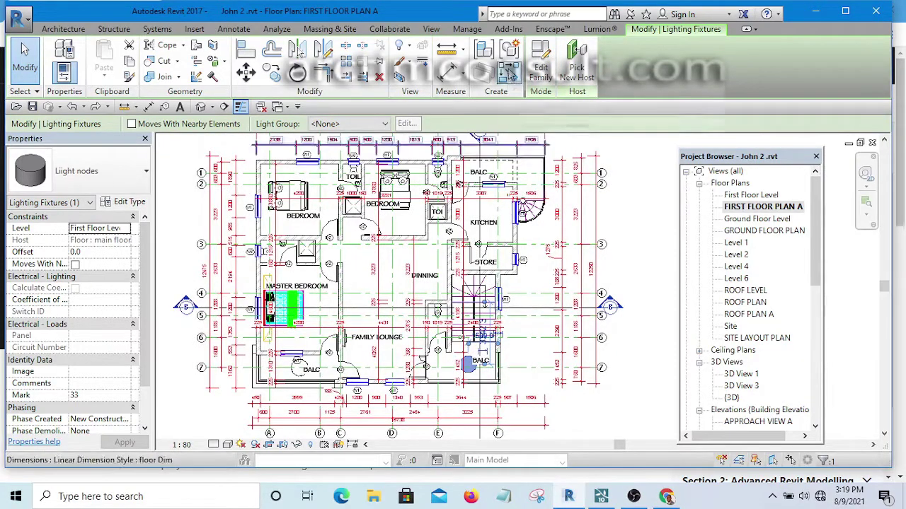
click(508, 71)
scroll(524, 175, up, 2)
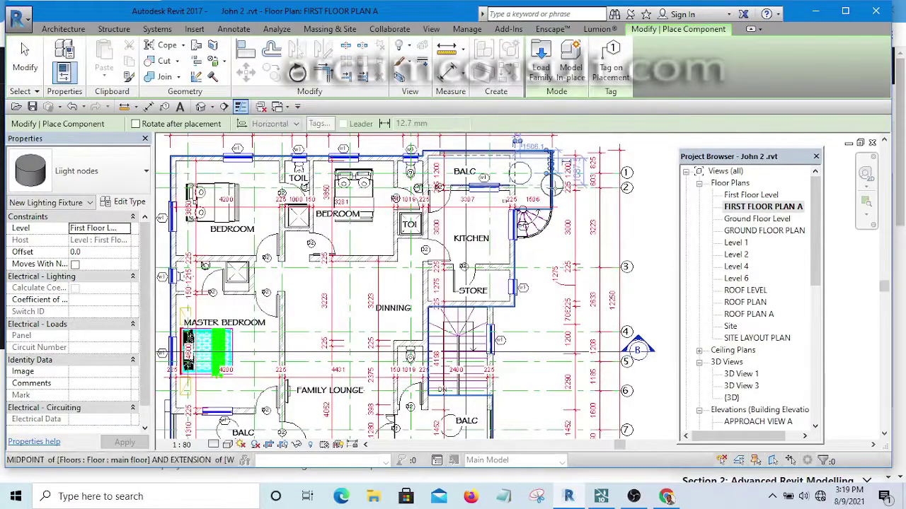
click(520, 172)
scroll(534, 182, up, 2)
key(Escape)
click(555, 178)
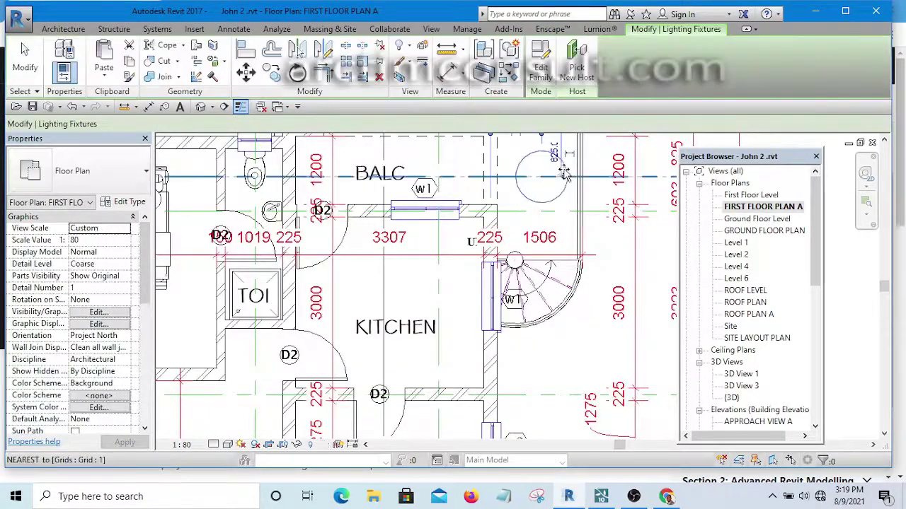
scroll(559, 177, down, 6)
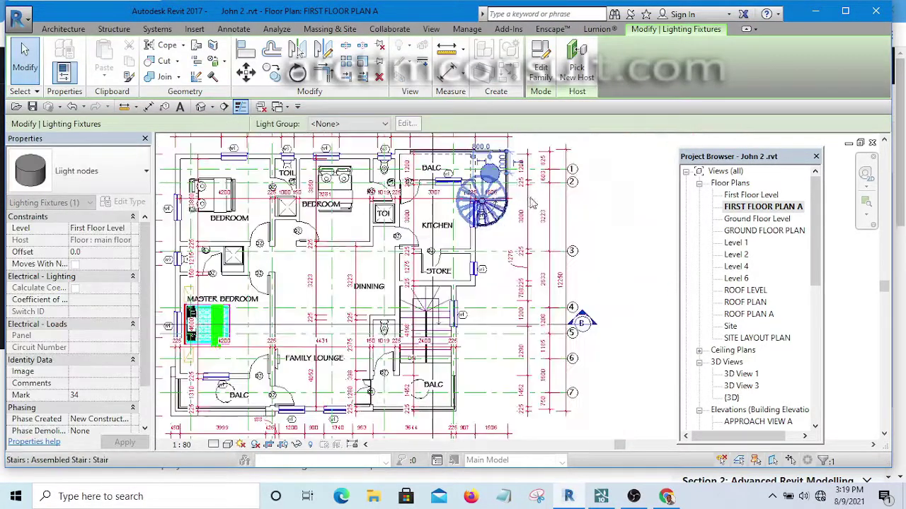
click(600, 175)
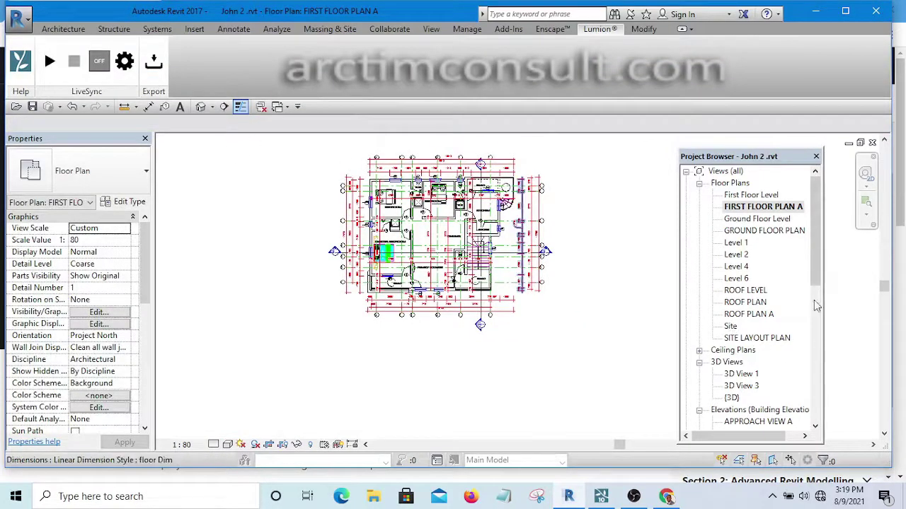
Open 3D View 3 and examine the light node behind the glass railing of the front balcony
scroll(757, 272, down, 4)
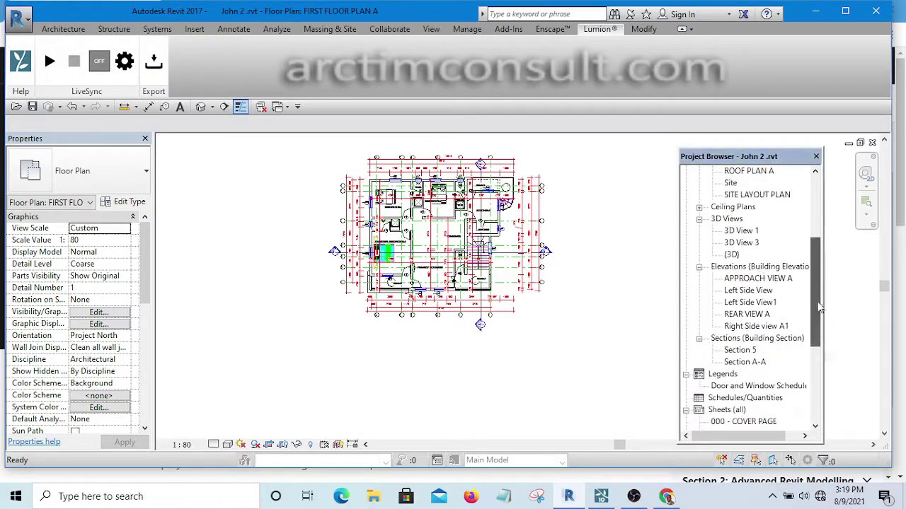
double_click(743, 243)
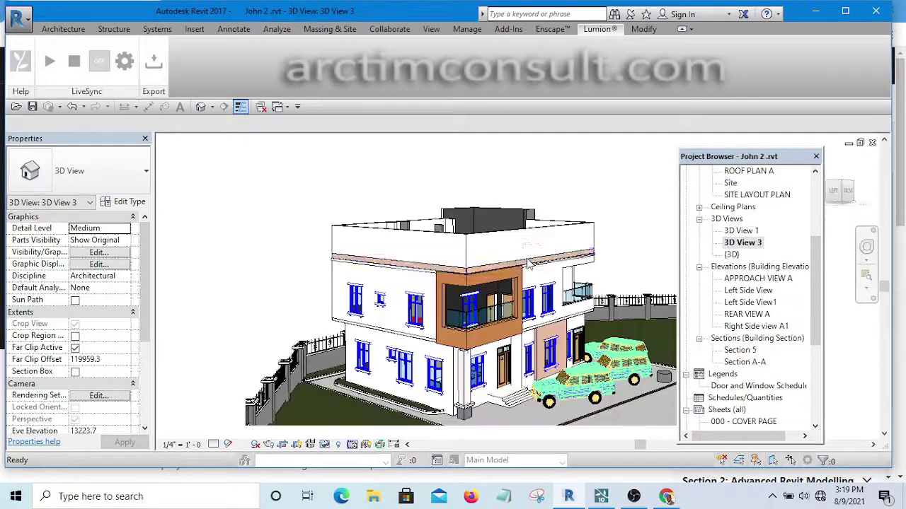
scroll(527, 264, up, 4)
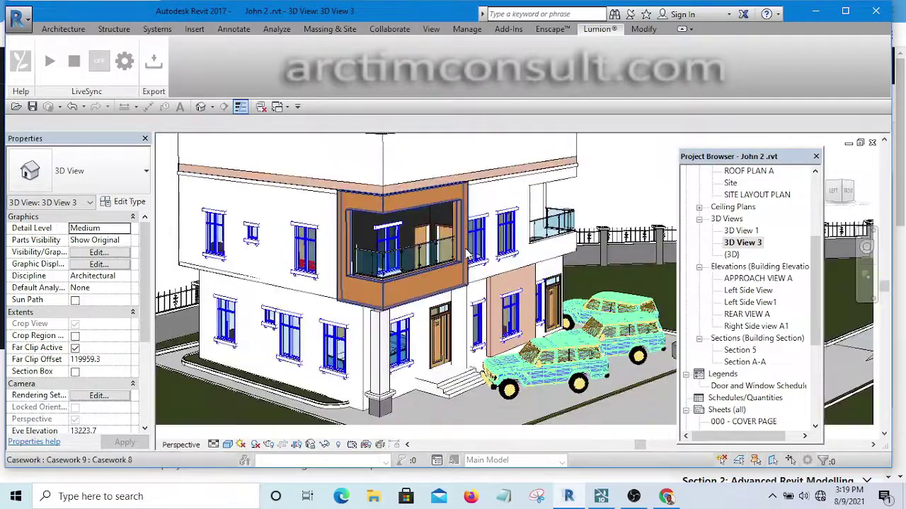
scroll(467, 255, up, 3)
scroll(523, 283, down, 6)
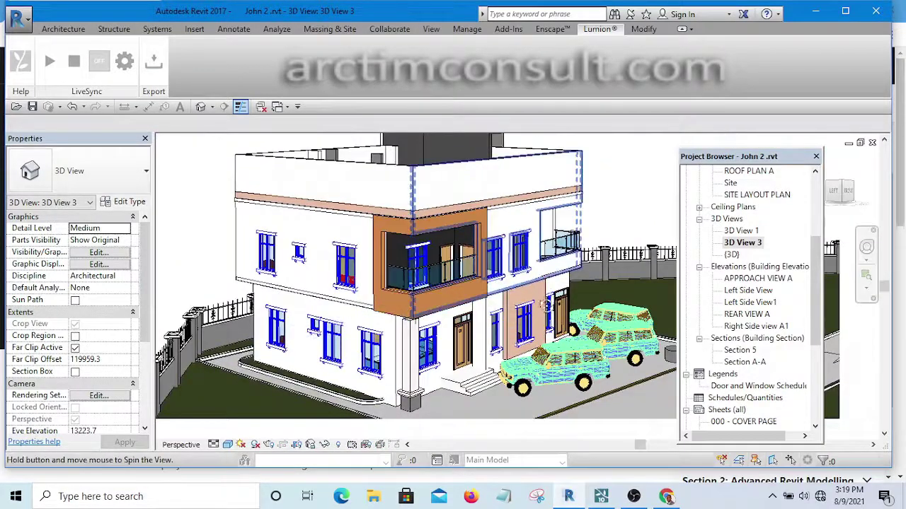
shift+middle_drag(545, 306, 326, 383)
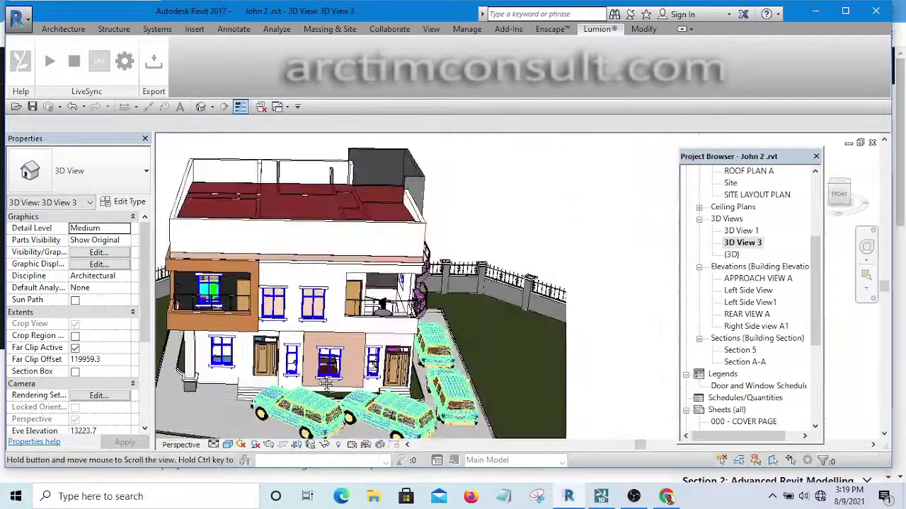
scroll(357, 301, up, 6)
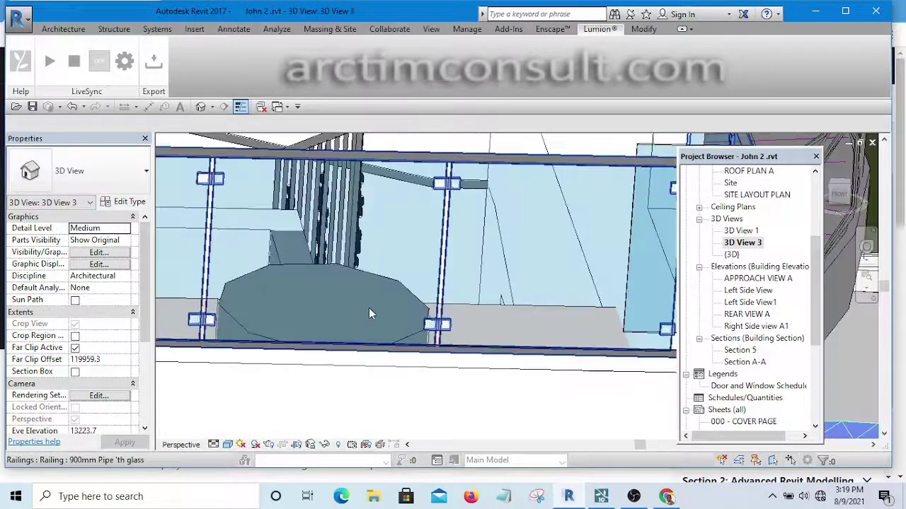
scroll(384, 290, down, 4)
click(383, 302)
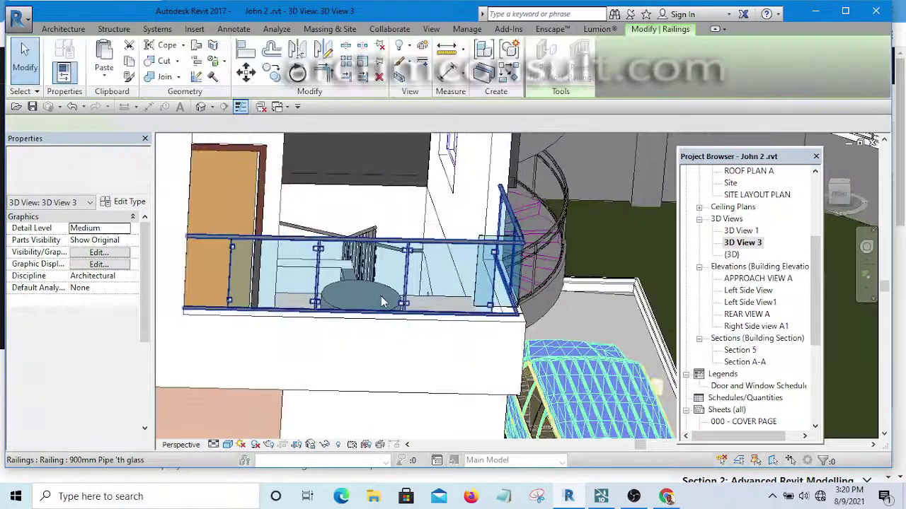
scroll(382, 297, down, 6)
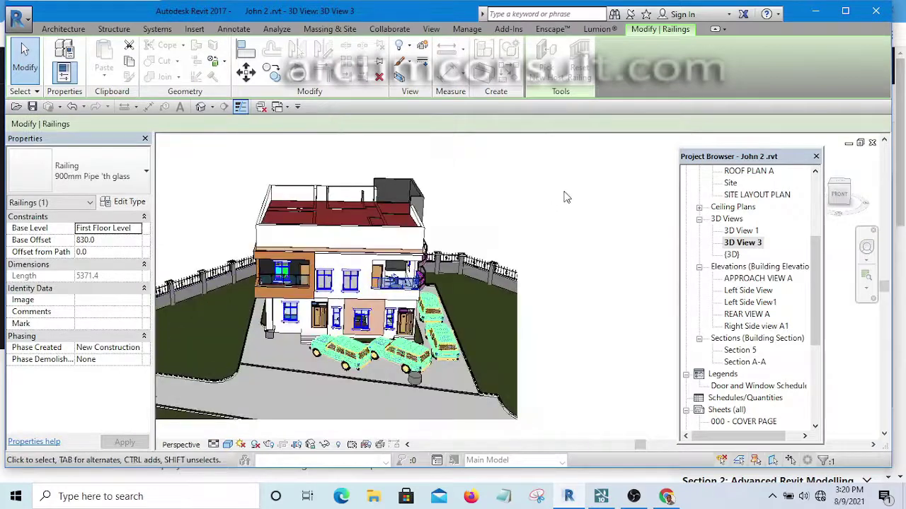
click(566, 197)
shift+middle_drag(566, 197, 481, 226)
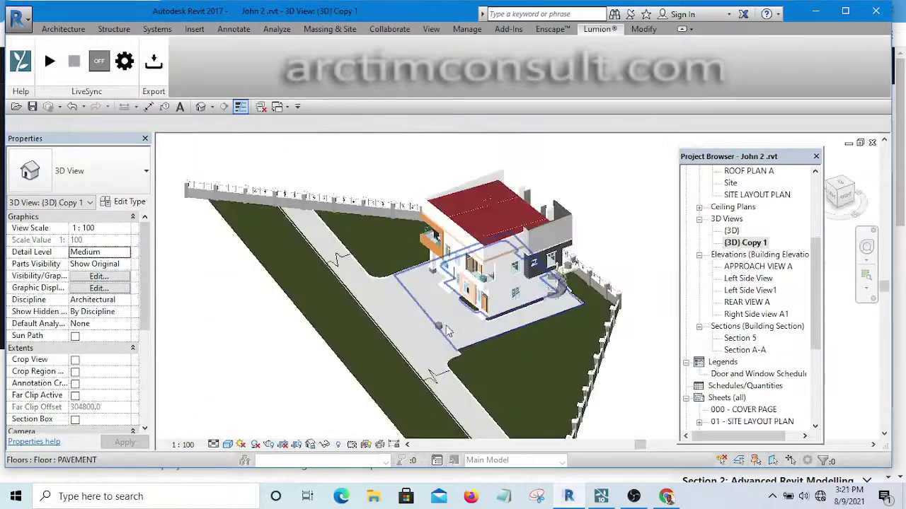
Select all instances of the pavement light node in the entire project, keeping Lighting Fixtures in the filter, and isolate them in the {3D} Copy 1 view
scroll(435, 327, up, 4)
click(428, 324)
right_click(429, 325)
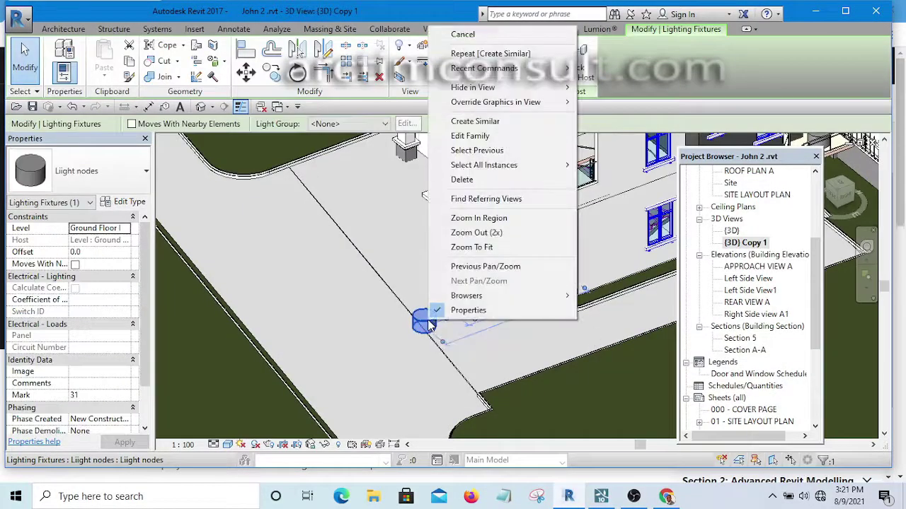
mouse_move(503, 167)
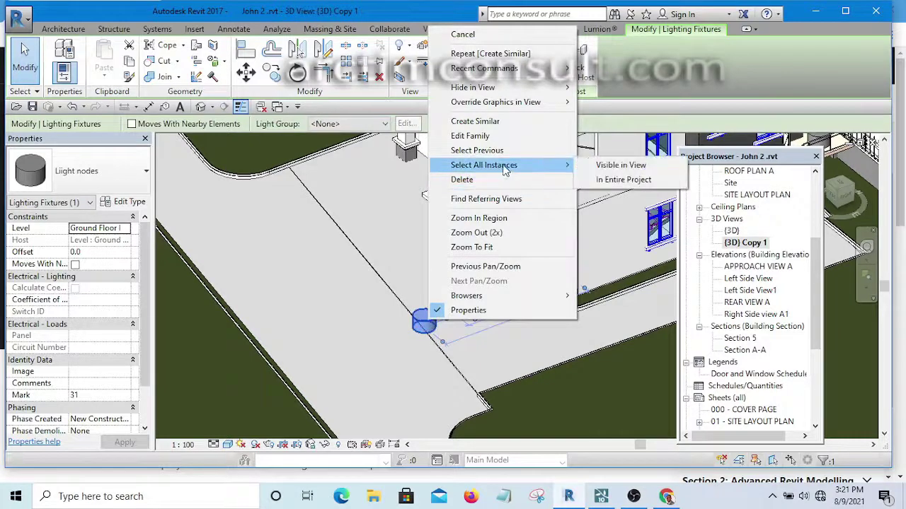
click(622, 180)
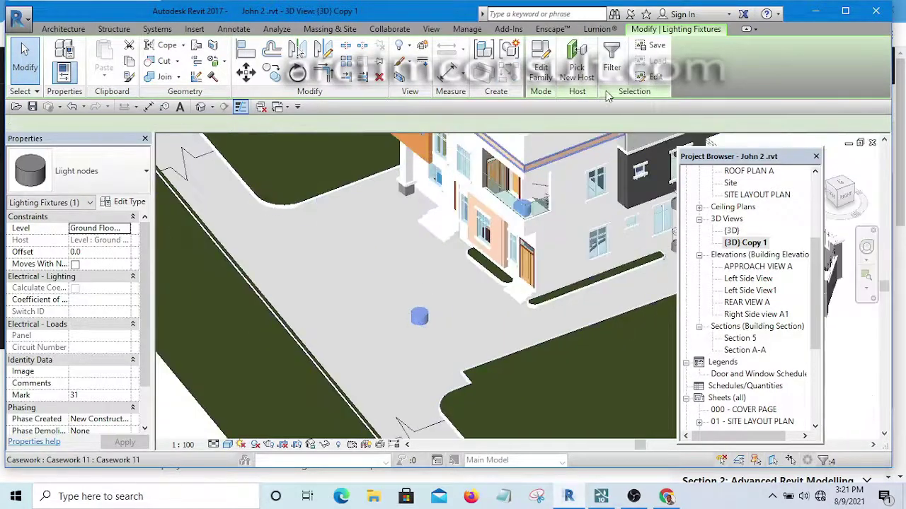
click(613, 57)
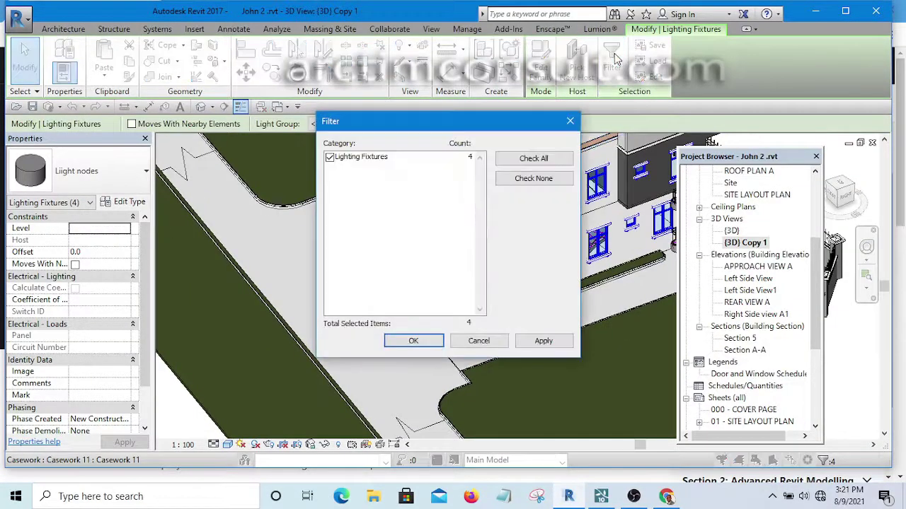
click(414, 341)
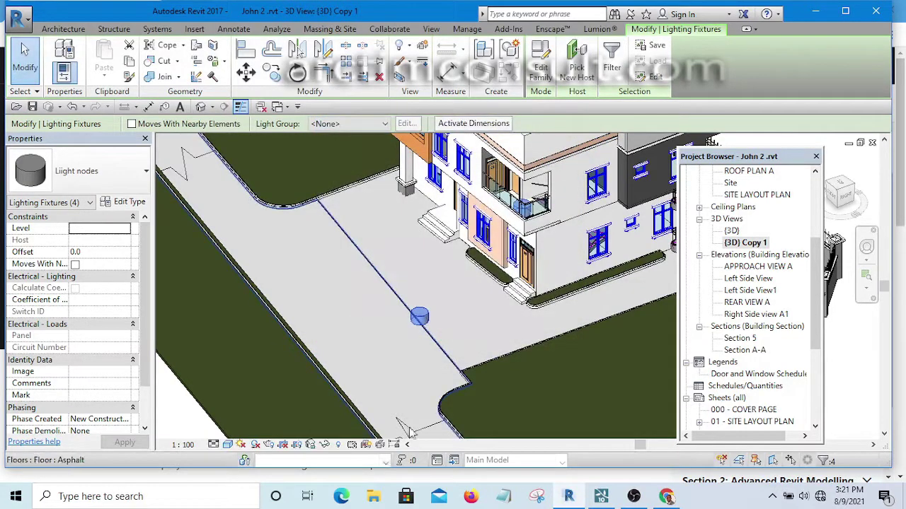
click(325, 446)
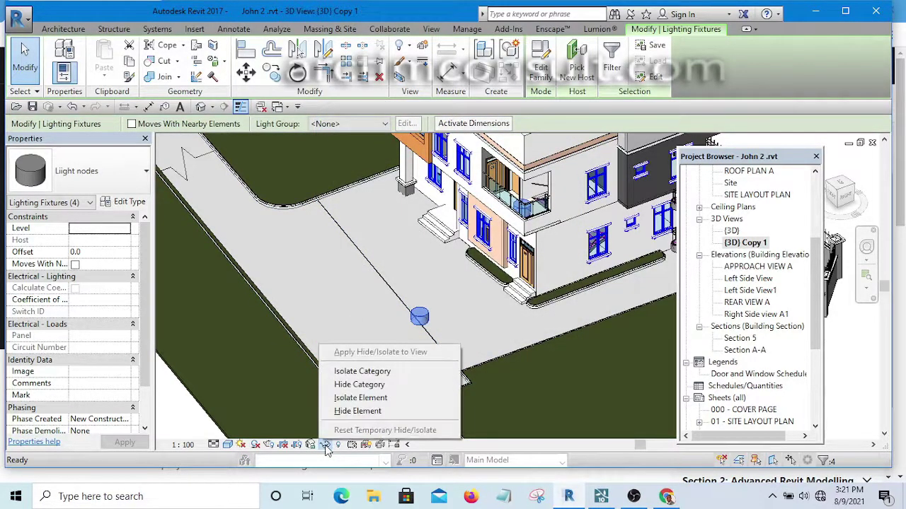
click(367, 400)
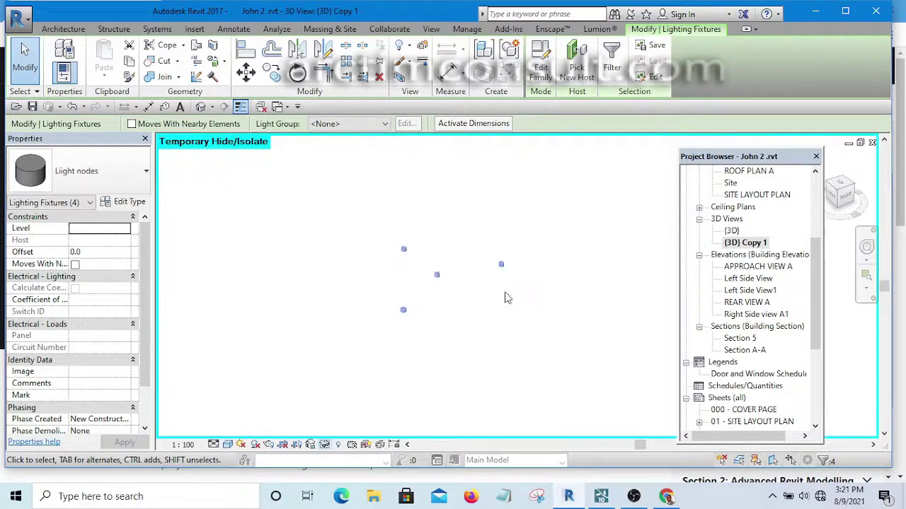
Delete the light node that stands on the pavement, leaving only the balcony nodes
click(505, 293)
drag(424, 280, 359, 351)
key(Delete)
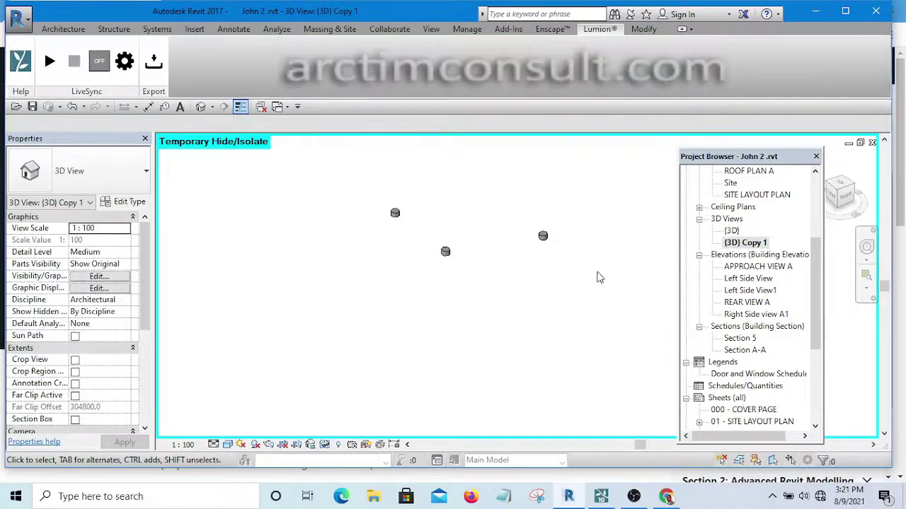
Show the isolated light nodes from the right side and reset the temporary hide/isolate
scroll(598, 275, down, 1)
shift+middle_drag(469, 352, 517, 356)
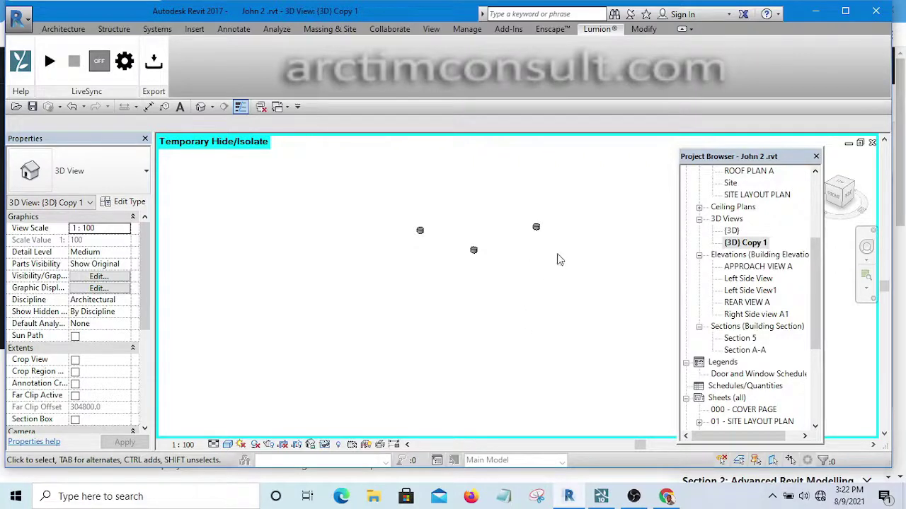
middle_drag(557, 259, 505, 338)
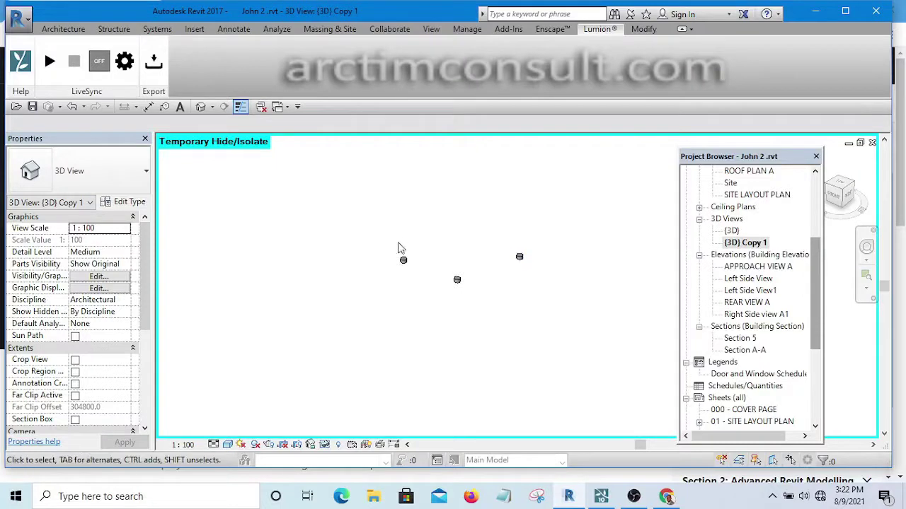
click(849, 195)
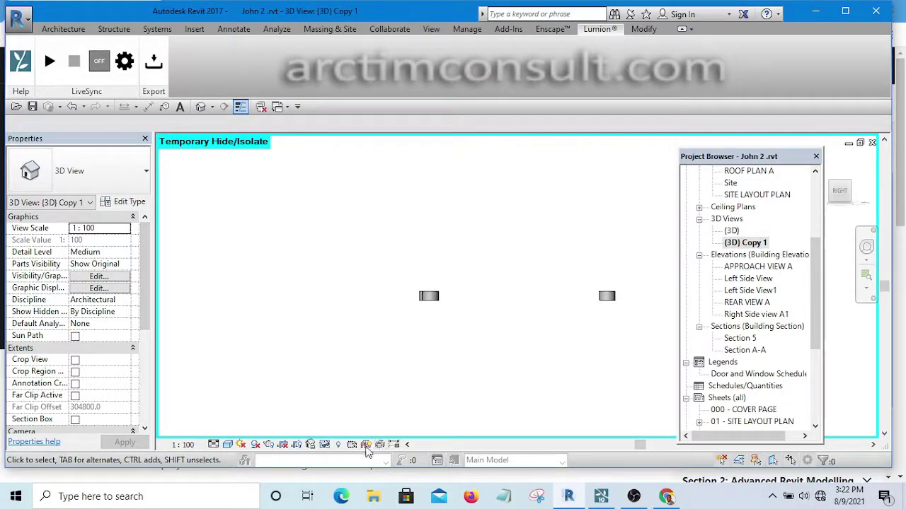
click(325, 444)
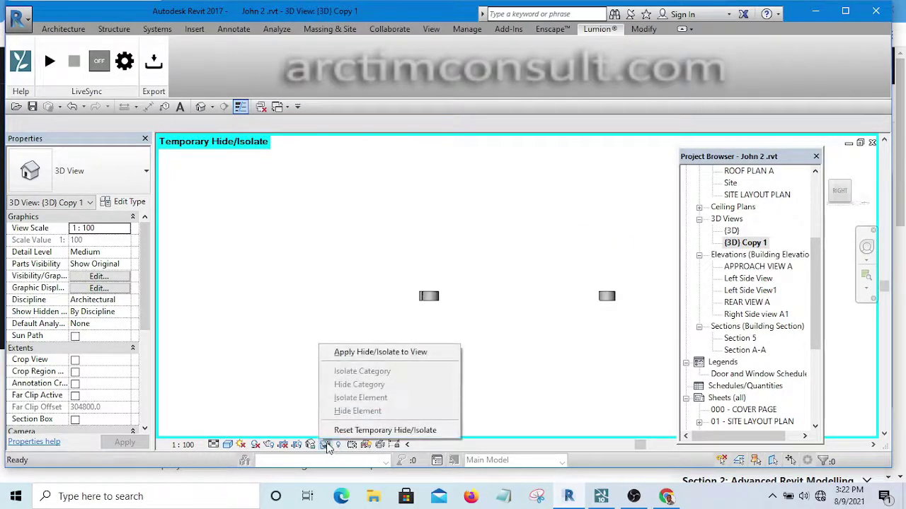
click(368, 431)
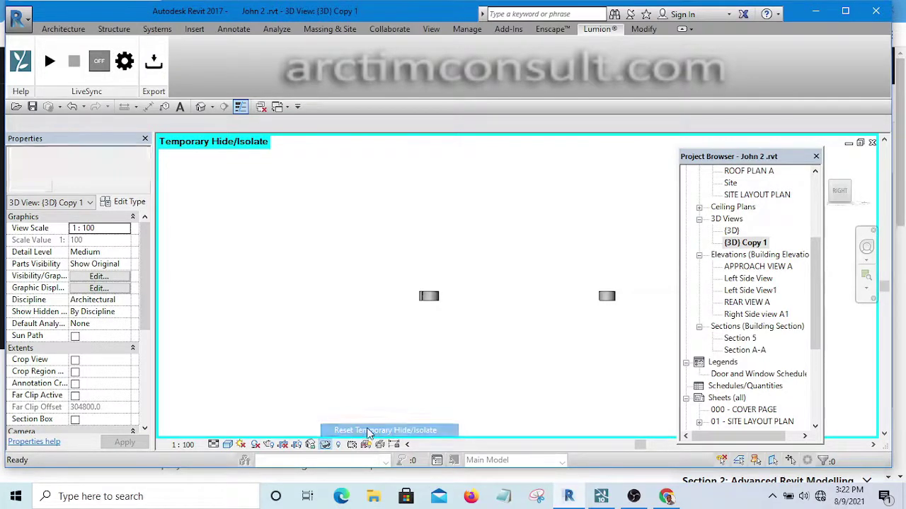
Select the whole house in the right-side view and filter the selection down to Lighting Fixtures and Floors only
scroll(491, 271, up, 1)
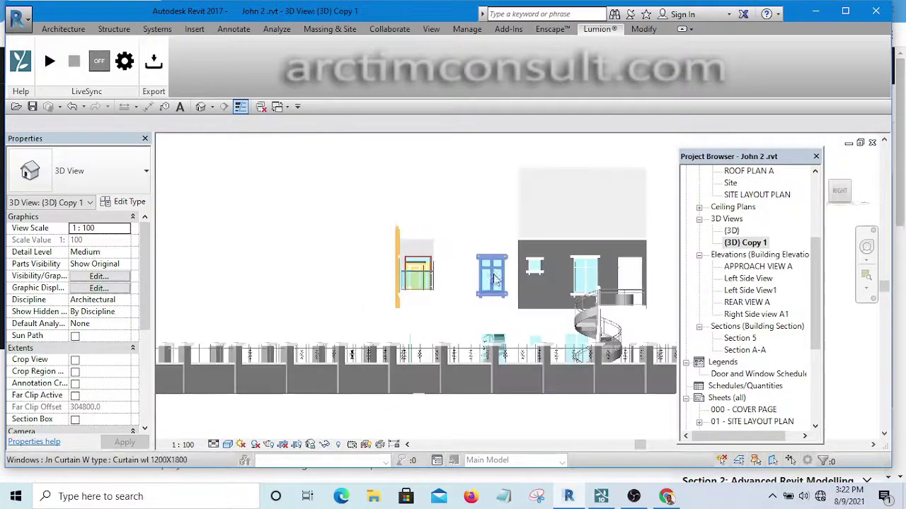
middle_drag(481, 307, 415, 281)
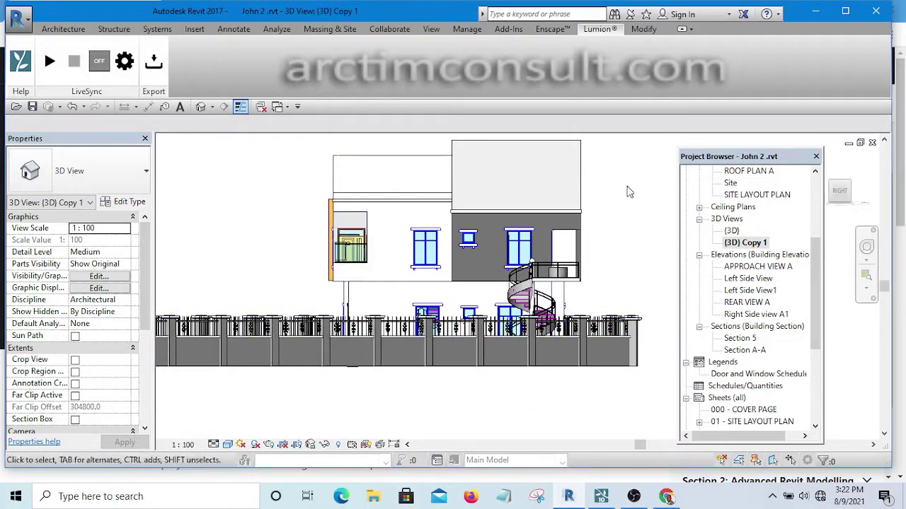
drag(627, 182, 278, 291)
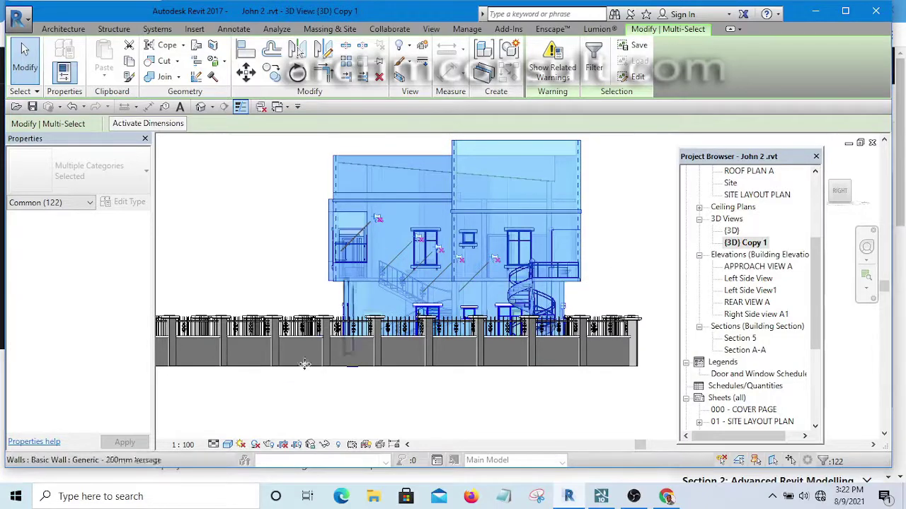
click(593, 58)
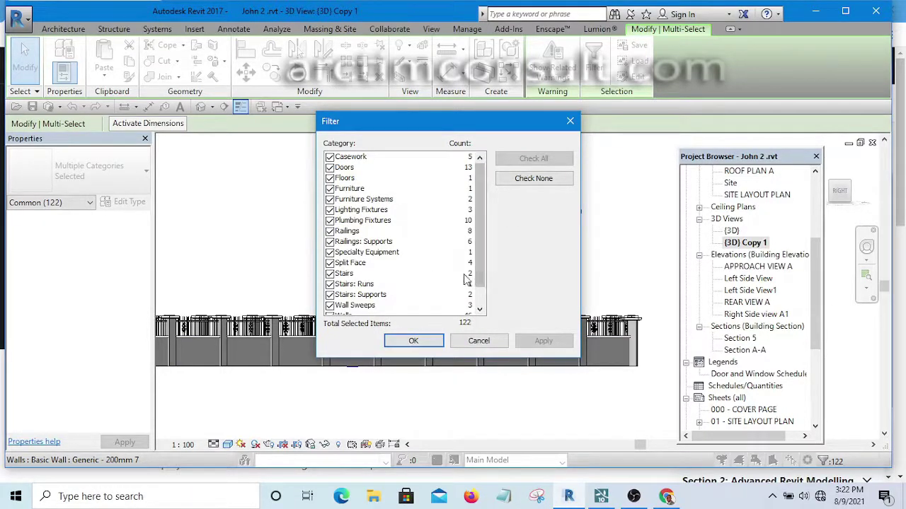
drag(481, 255, 481, 306)
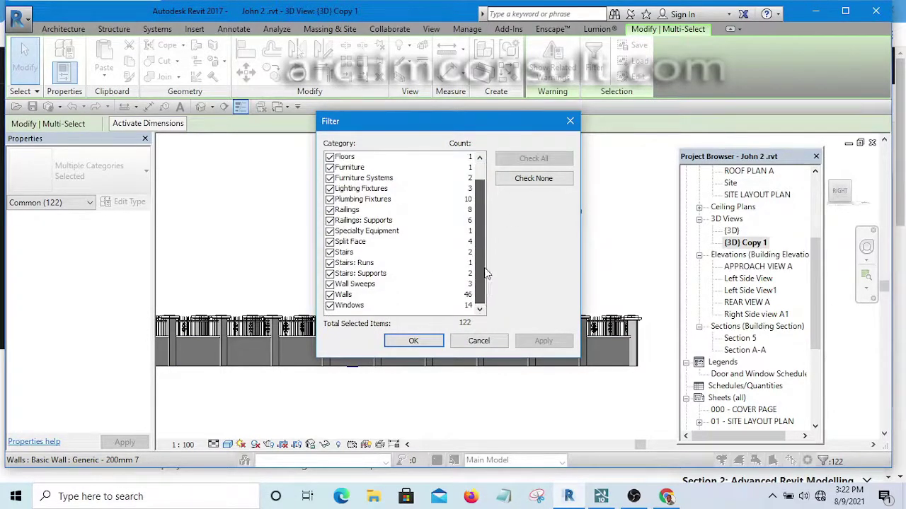
scroll(486, 274, up, 3)
click(535, 179)
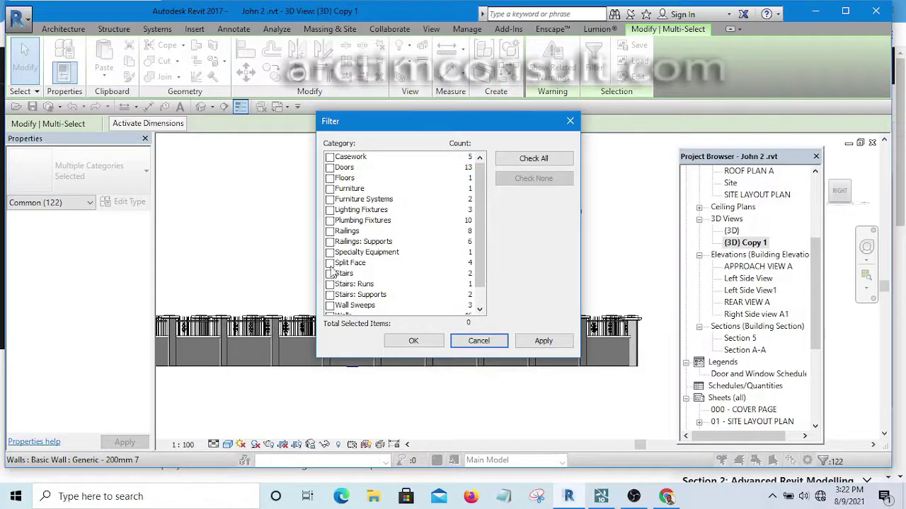
click(330, 211)
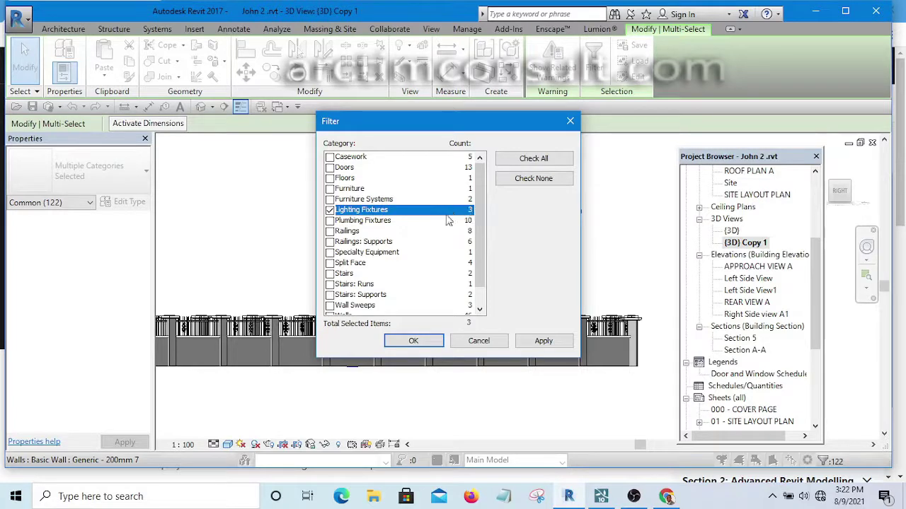
click(329, 178)
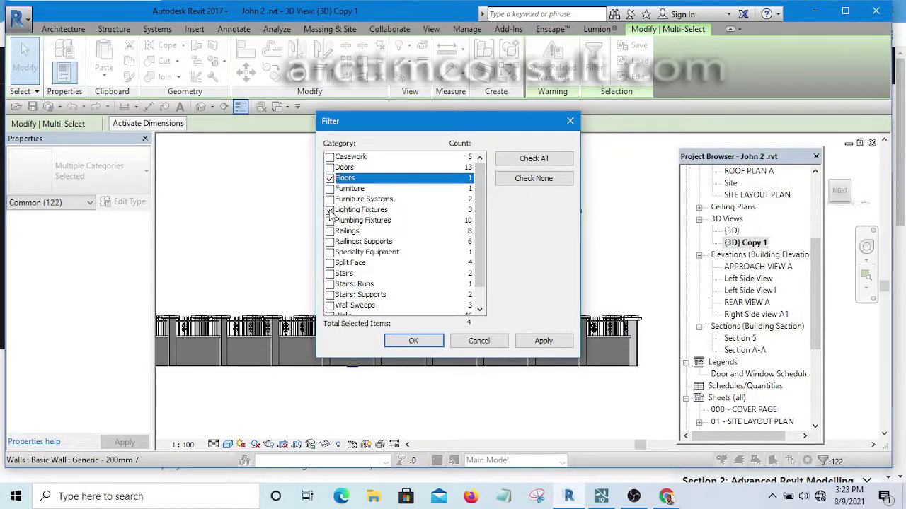
click(555, 341)
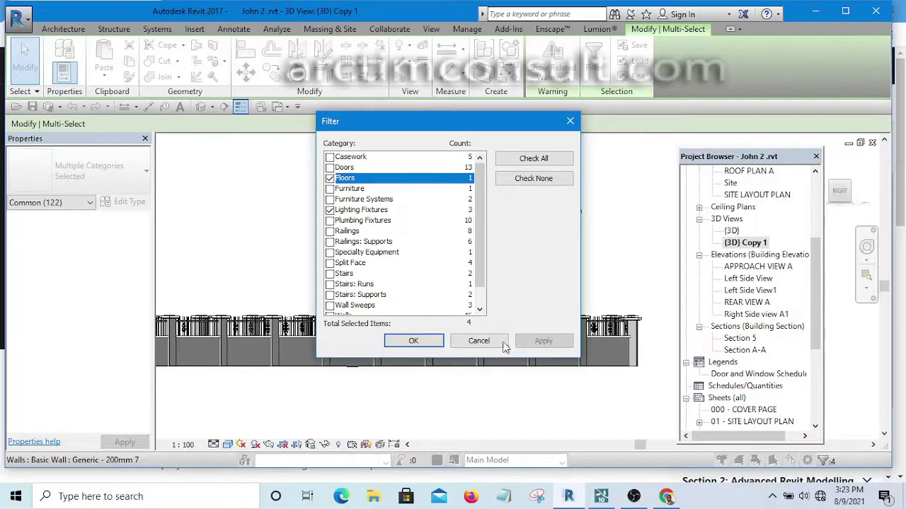
click(423, 341)
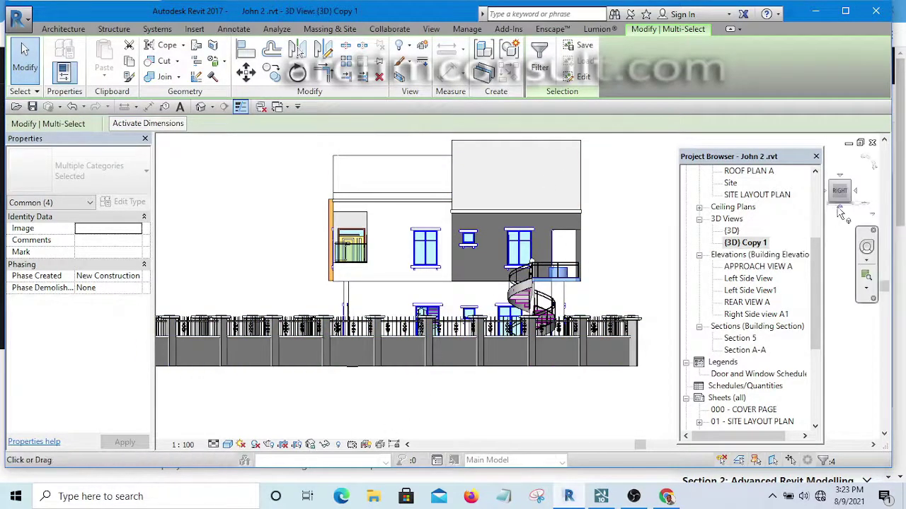
Temporarily isolate the selected light nodes and floor in the {3D} Copy 1 view, and clear the selection
click(324, 444)
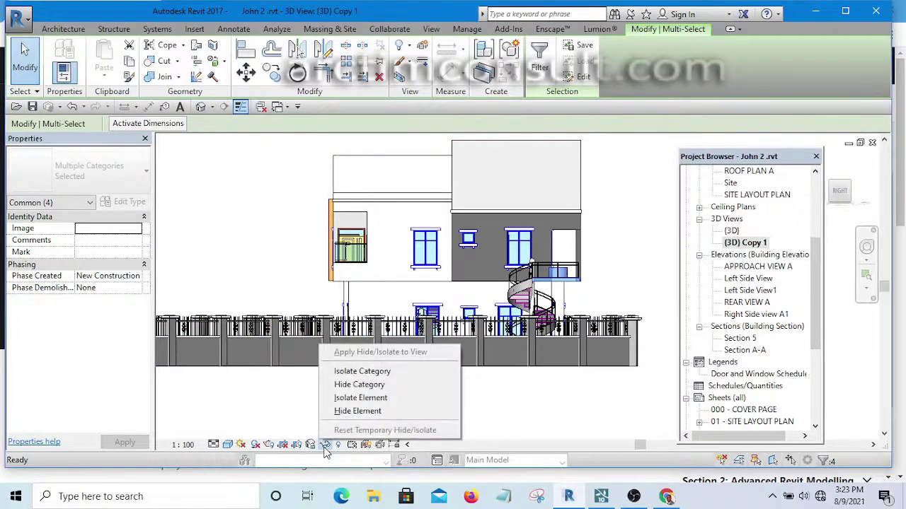
click(361, 400)
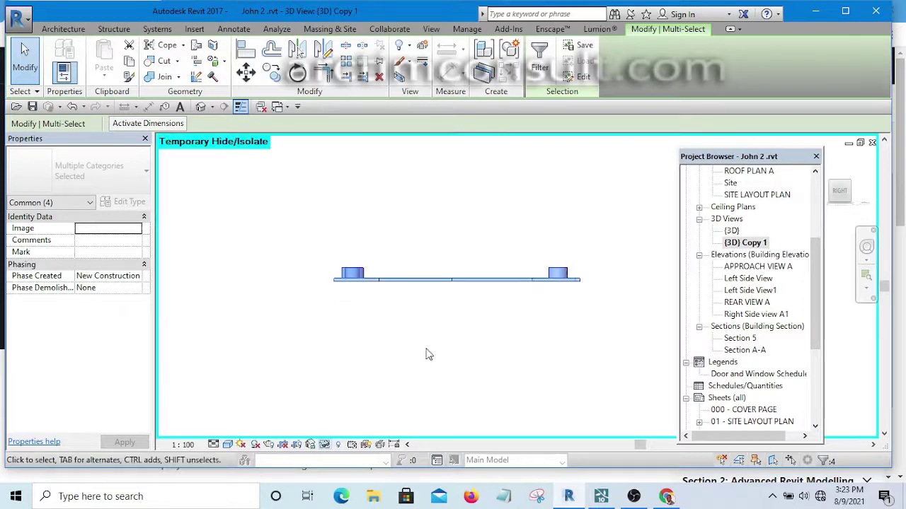
click(453, 321)
middle_drag(453, 333, 445, 386)
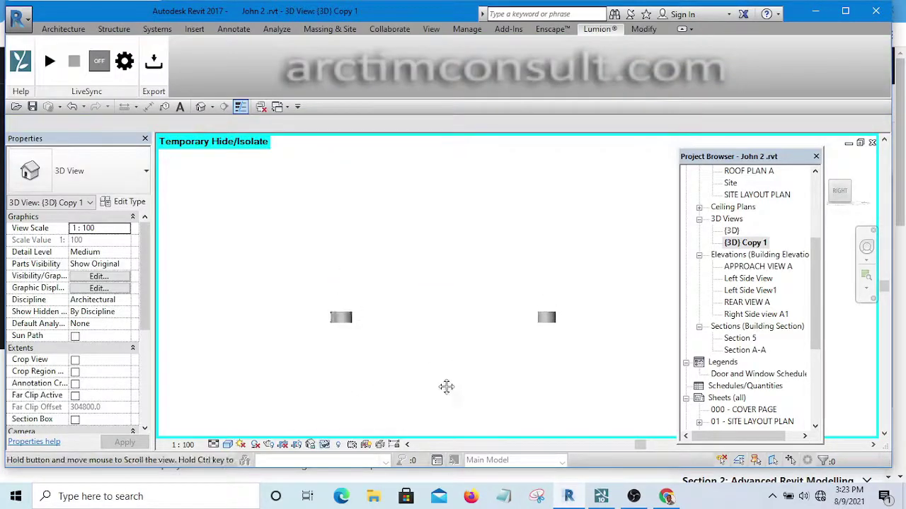
scroll(429, 340, down, 2)
scroll(403, 345, up, 3)
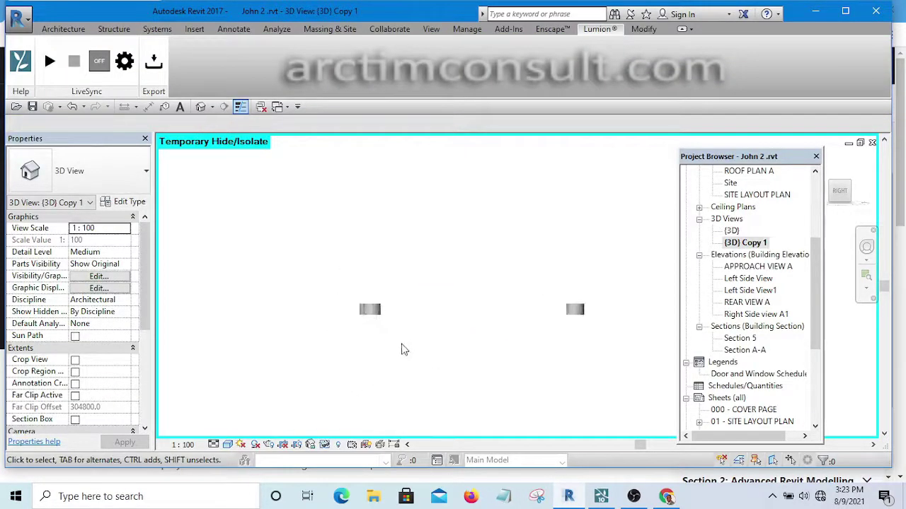
Select the three light nodes on the first floor slab and move them 2700 mm vertically upwards
drag(285, 256, 595, 364)
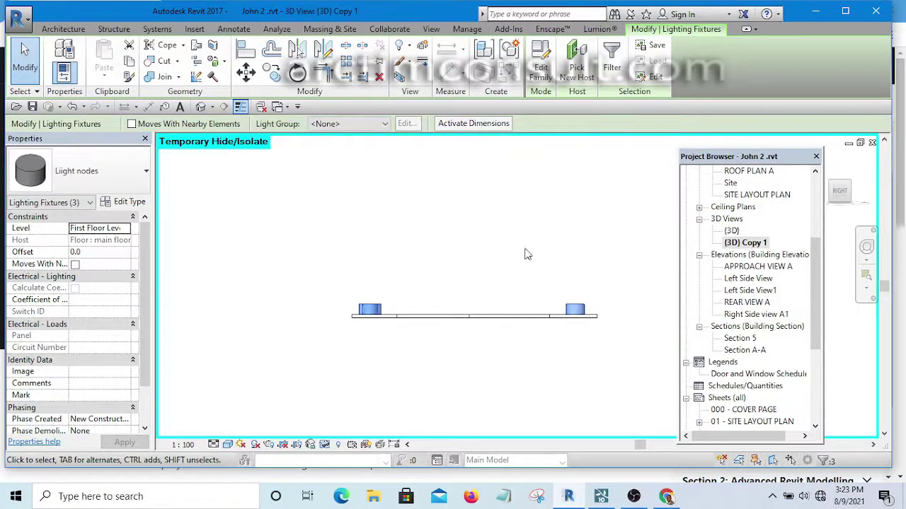
scroll(428, 332, down, 2)
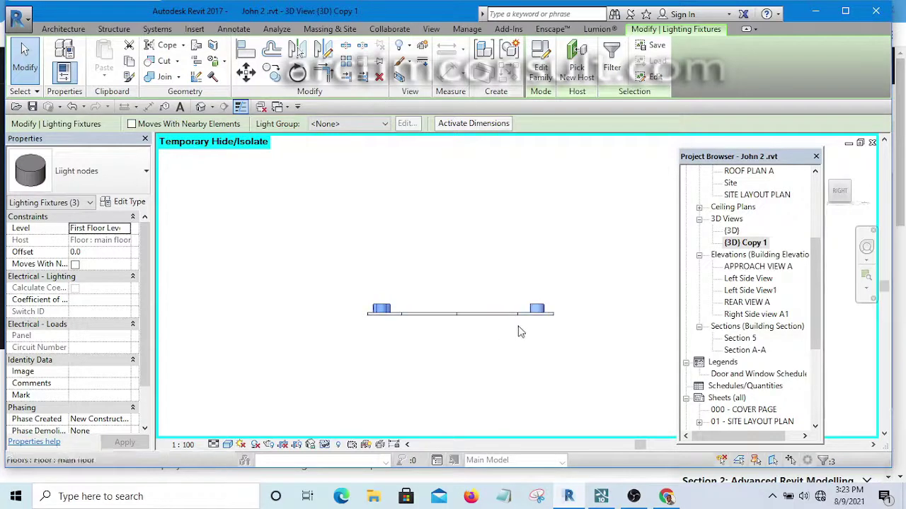
click(246, 72)
click(588, 333)
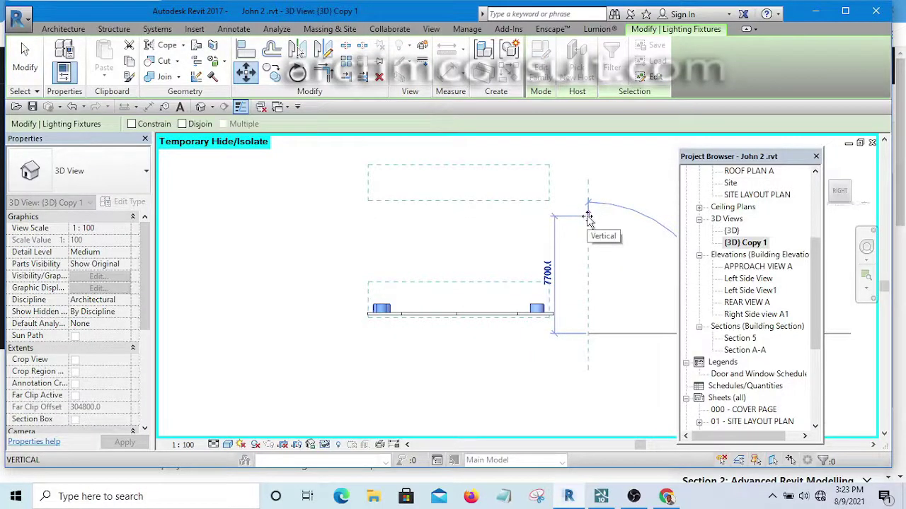
text(2)
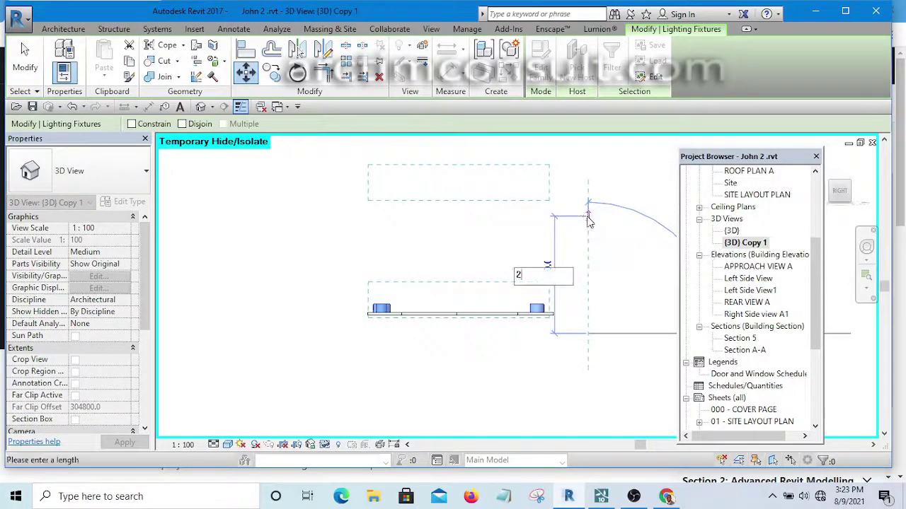
text(700)
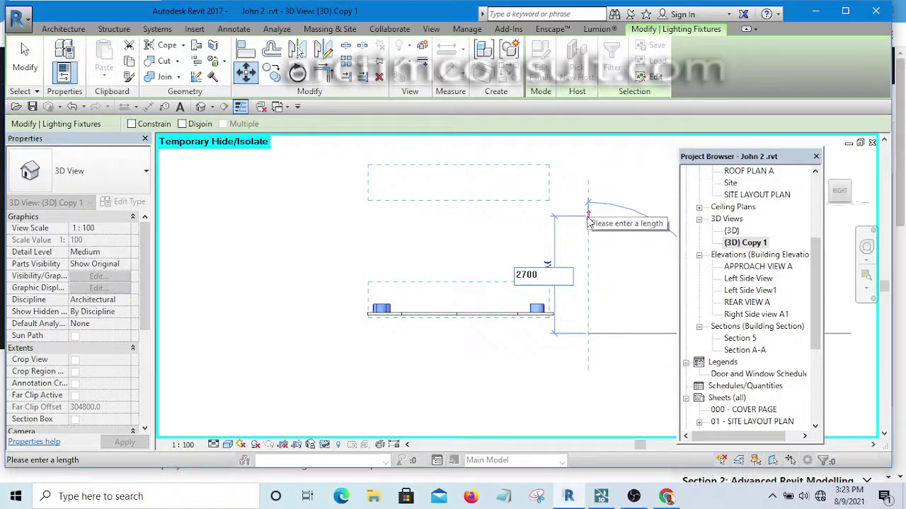
key(Return)
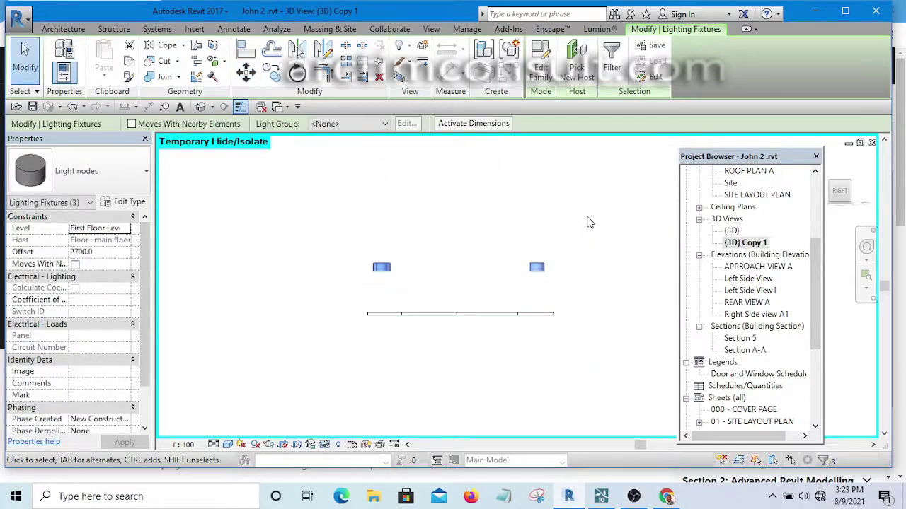
click(579, 220)
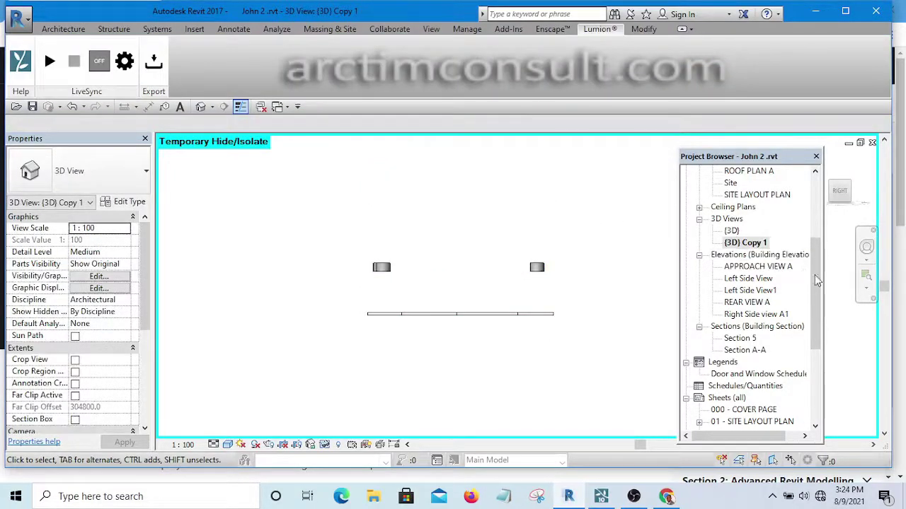
Open the FIRST FLOOR PLAN A view at the front balconies, leaving nothing selected
drag(816, 283, 819, 205)
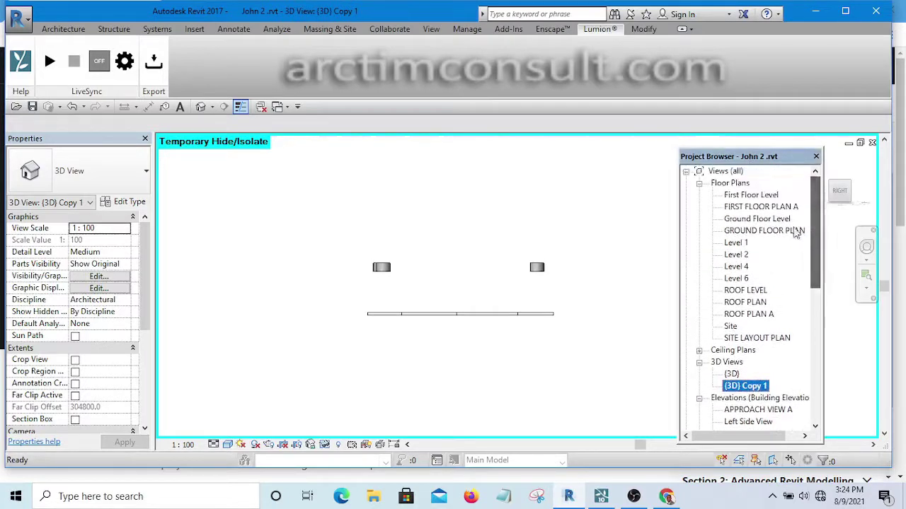
click(764, 231)
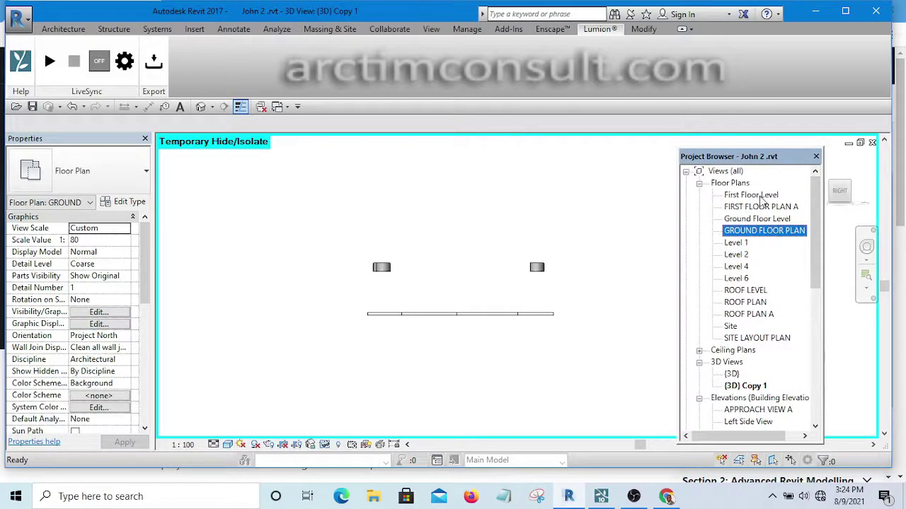
click(762, 198)
double_click(763, 207)
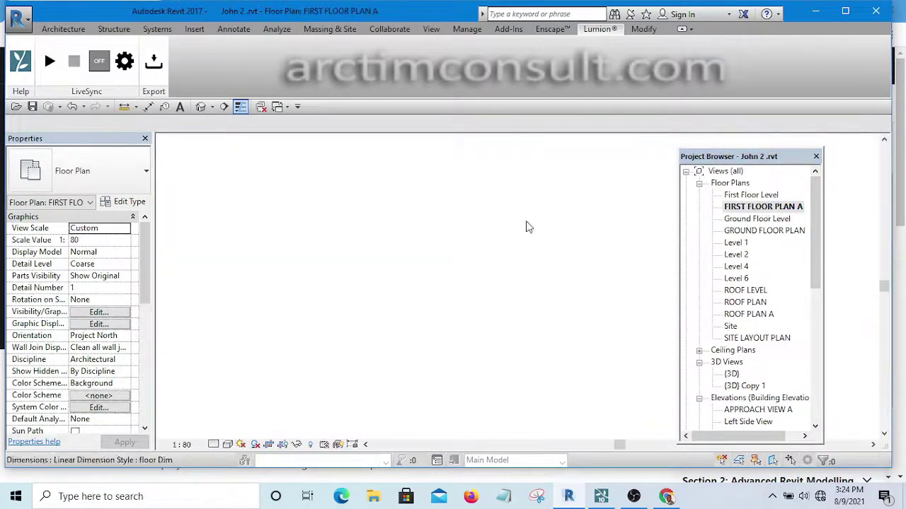
scroll(495, 258, up, 4)
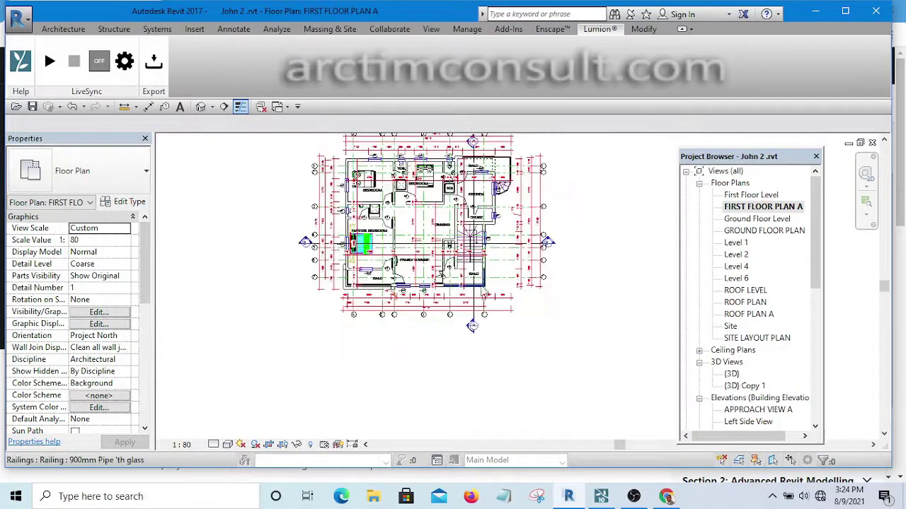
scroll(479, 301, up, 2)
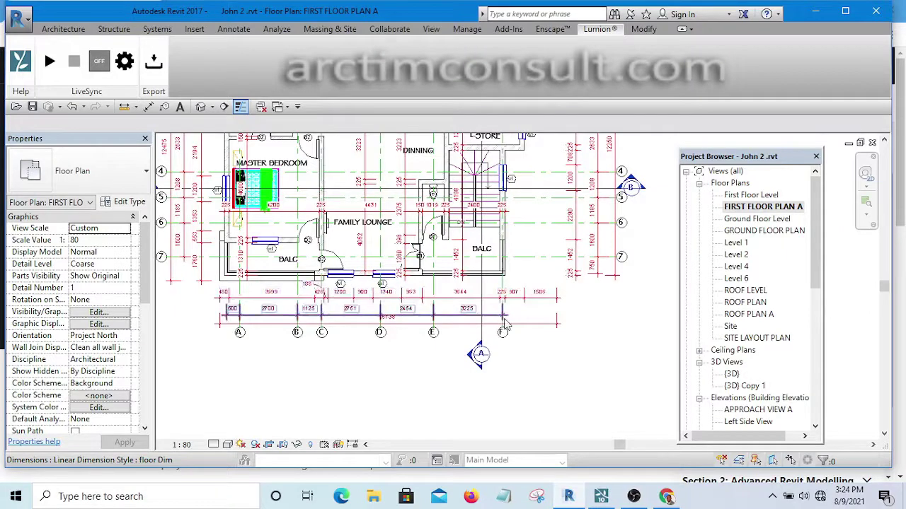
scroll(484, 303, up, 1)
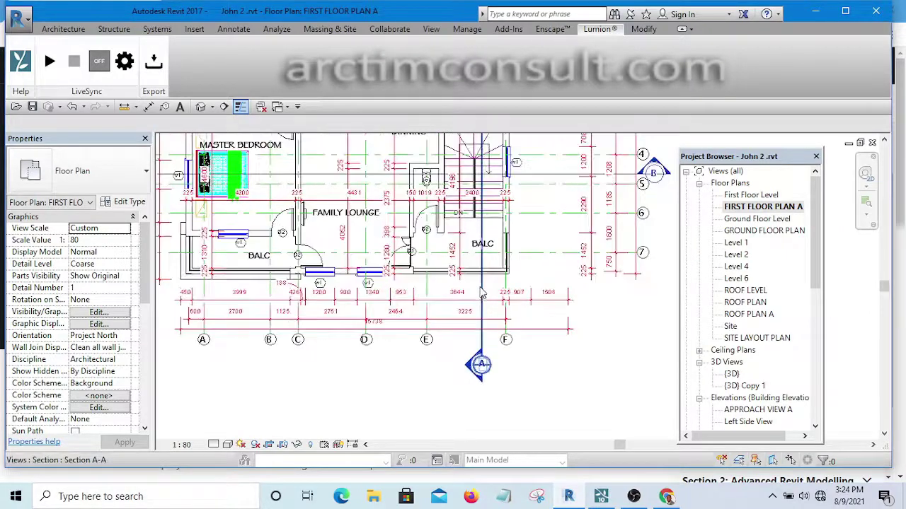
click(485, 296)
key(Escape)
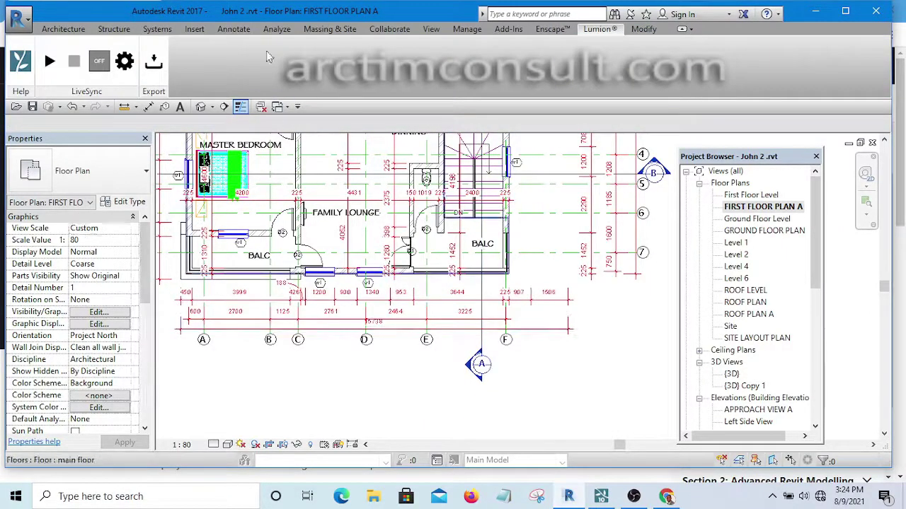
Draw a horizontal building section through both front balconies near grid line 7 and open its view at the first floor
click(225, 106)
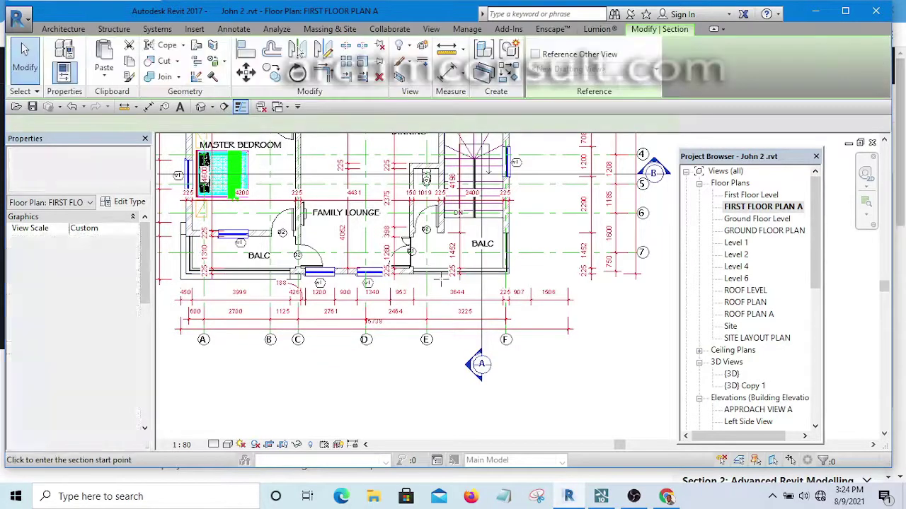
scroll(433, 279, down, 1)
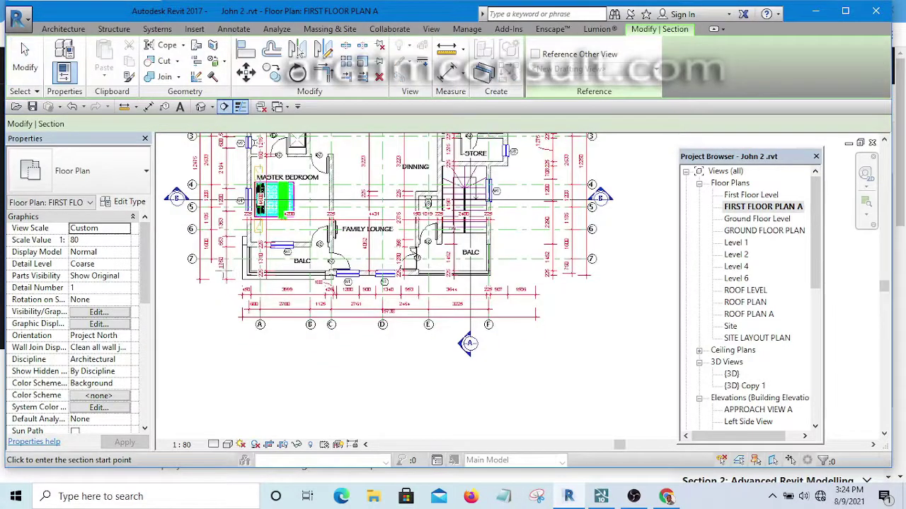
click(227, 264)
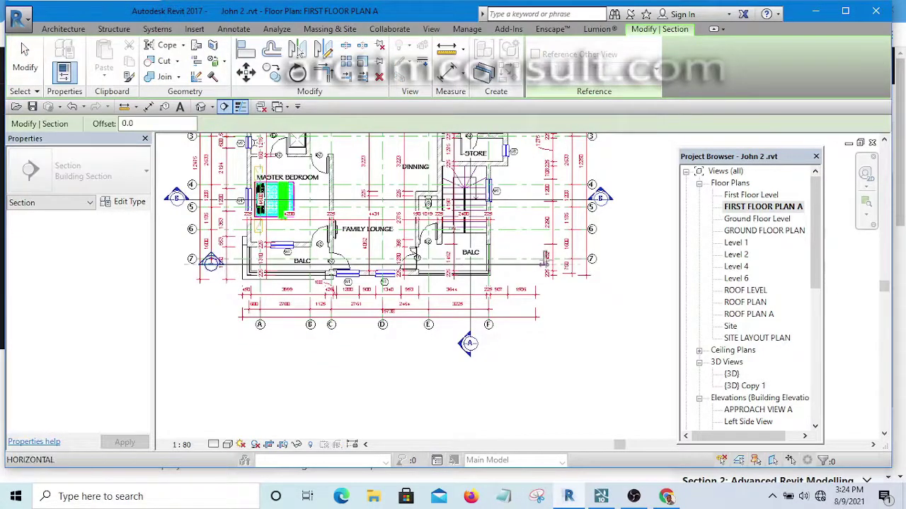
click(550, 264)
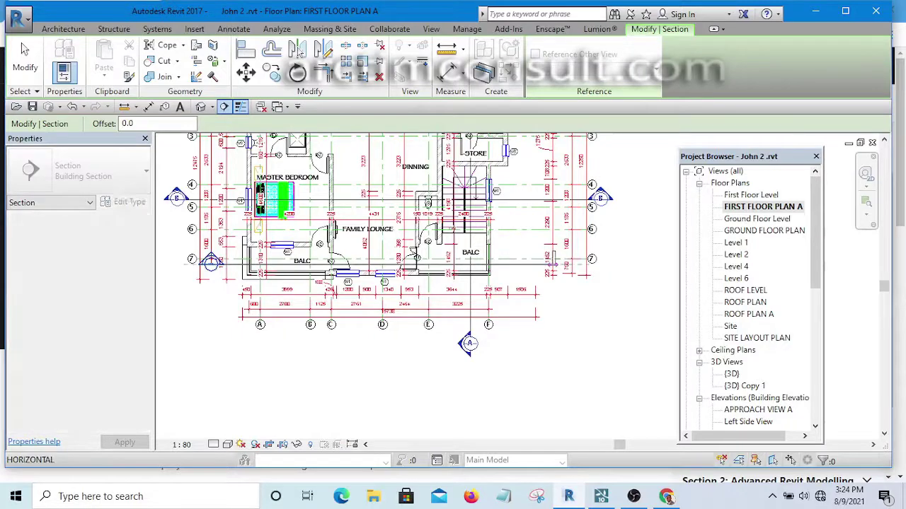
right_click(509, 263)
click(553, 214)
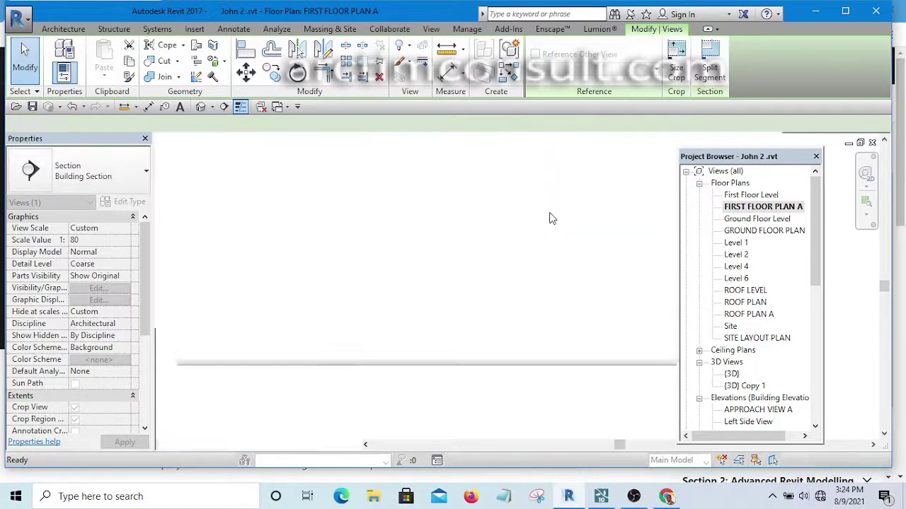
scroll(490, 252, up, 4)
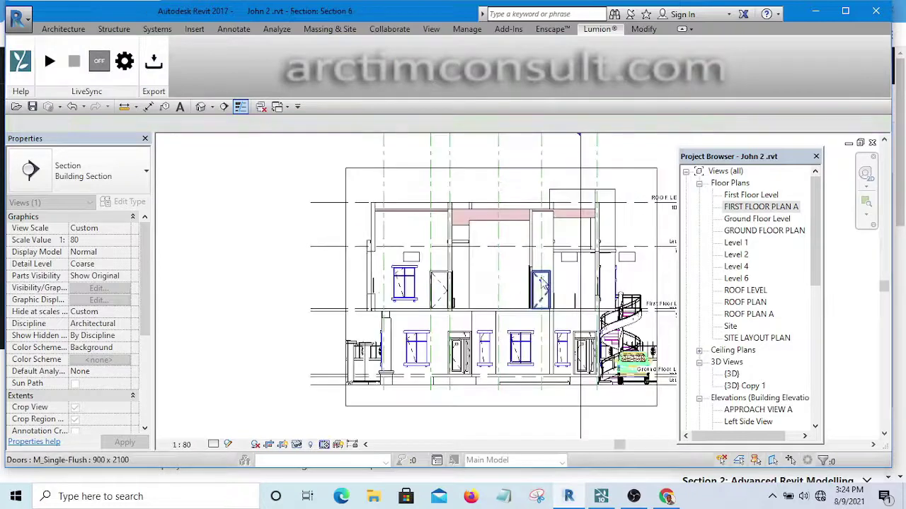
scroll(486, 253, up, 3)
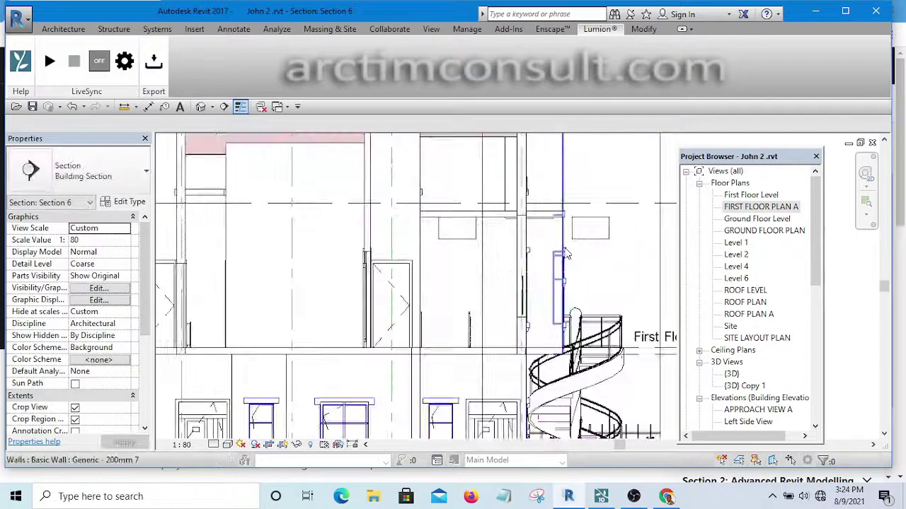
Select the three light nodes above the first floor in the Section 6 view, move them 400 mm vertically upwards, and clear the selection
click(467, 242)
scroll(393, 231, down, 4)
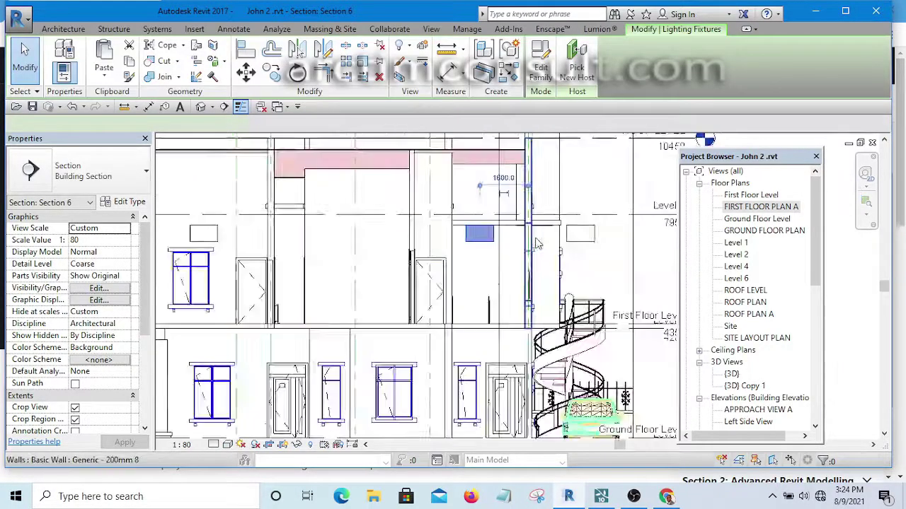
scroll(393, 232, up, 2)
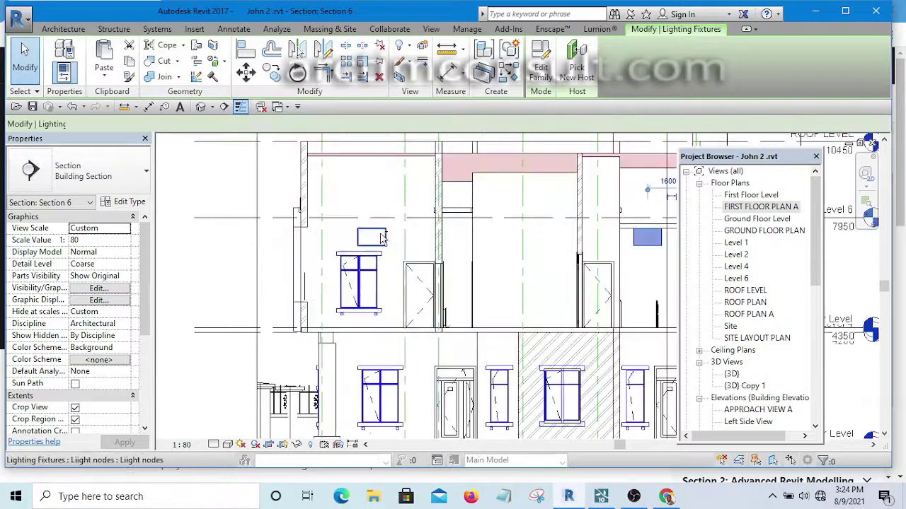
click(371, 237)
scroll(337, 240, down, 4)
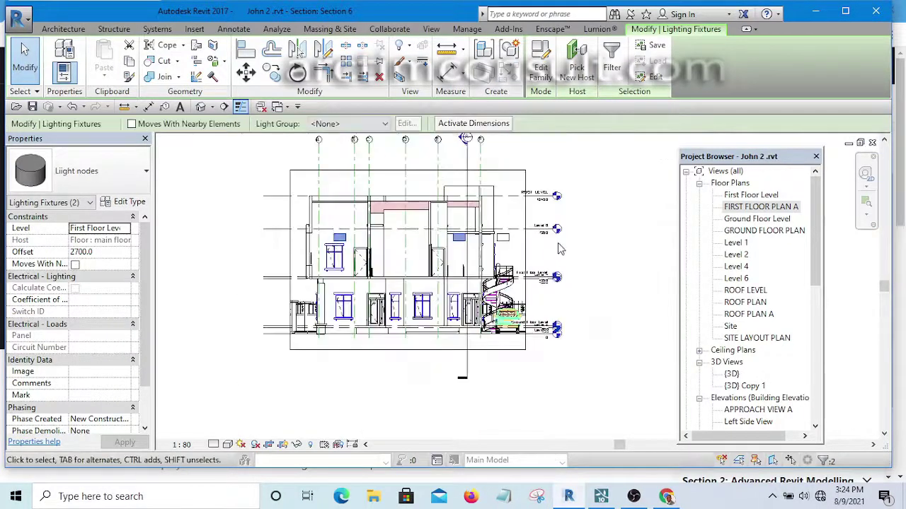
scroll(503, 244, up, 4)
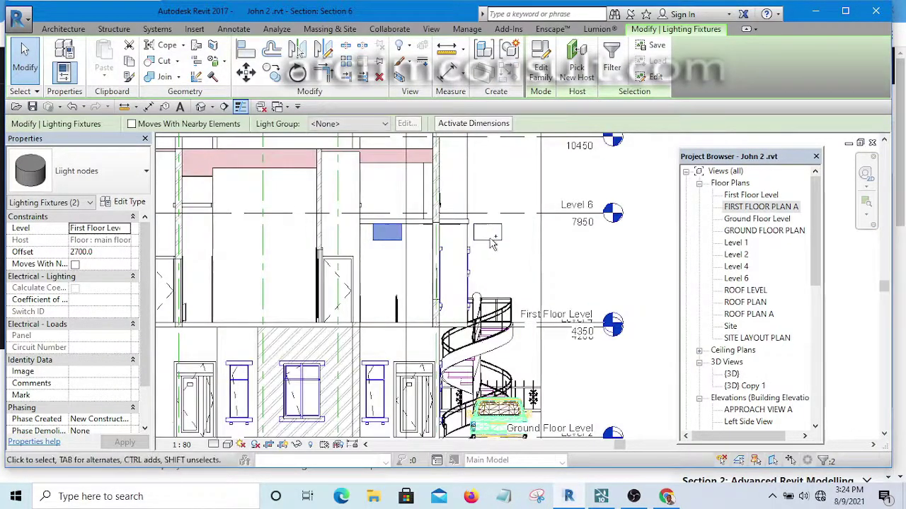
ctrl+click(497, 244)
scroll(527, 244, down, 5)
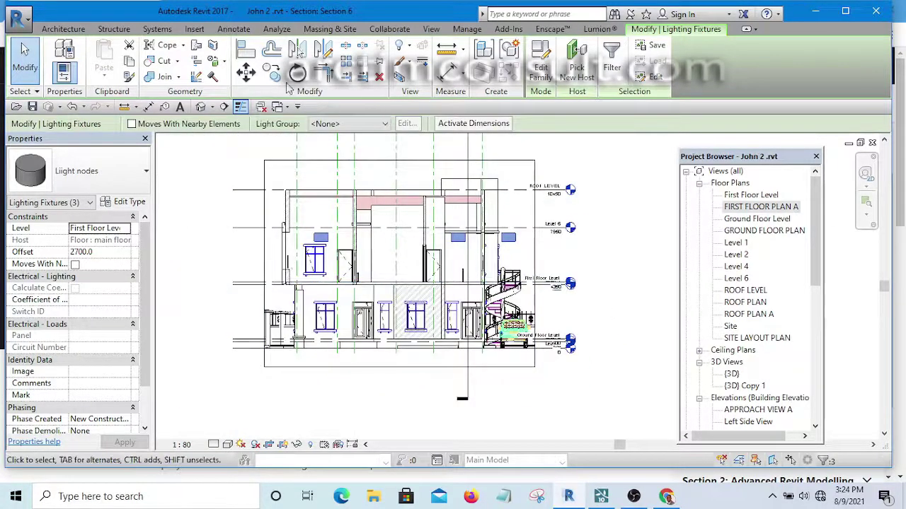
click(245, 70)
scroll(456, 225, up, 2)
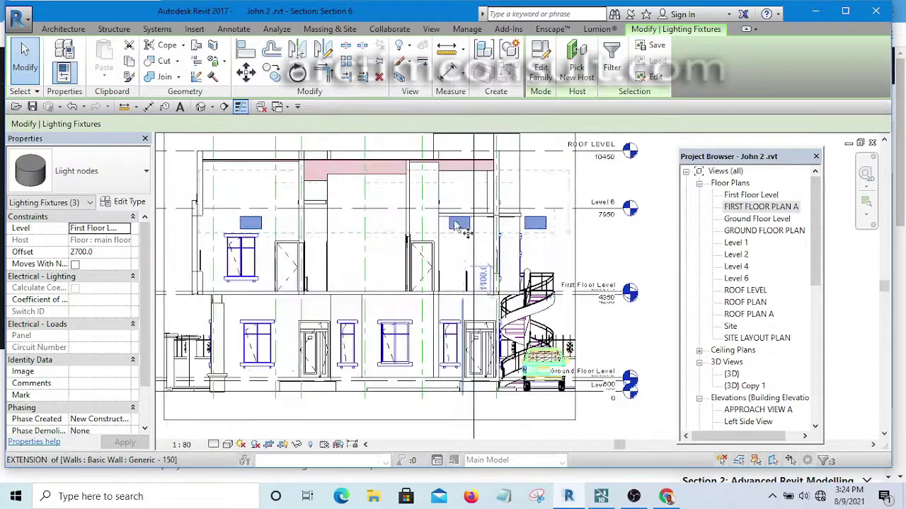
scroll(457, 225, up, 6)
scroll(465, 208, down, 1)
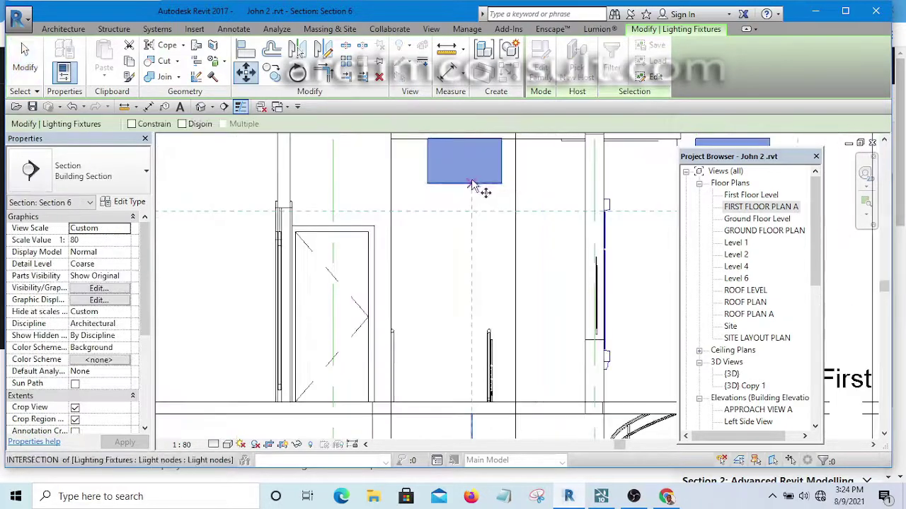
click(473, 186)
scroll(463, 203, down, 2)
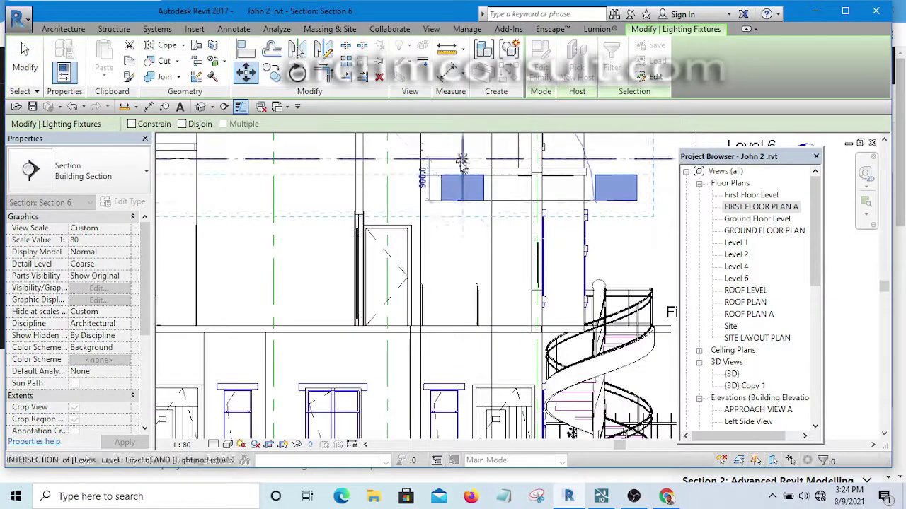
scroll(461, 162, up, 1)
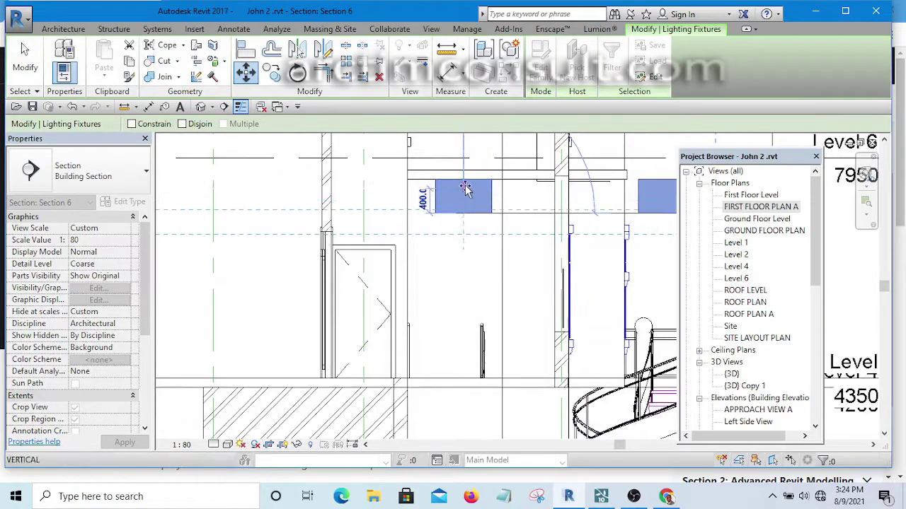
click(464, 185)
scroll(524, 247, down, 3)
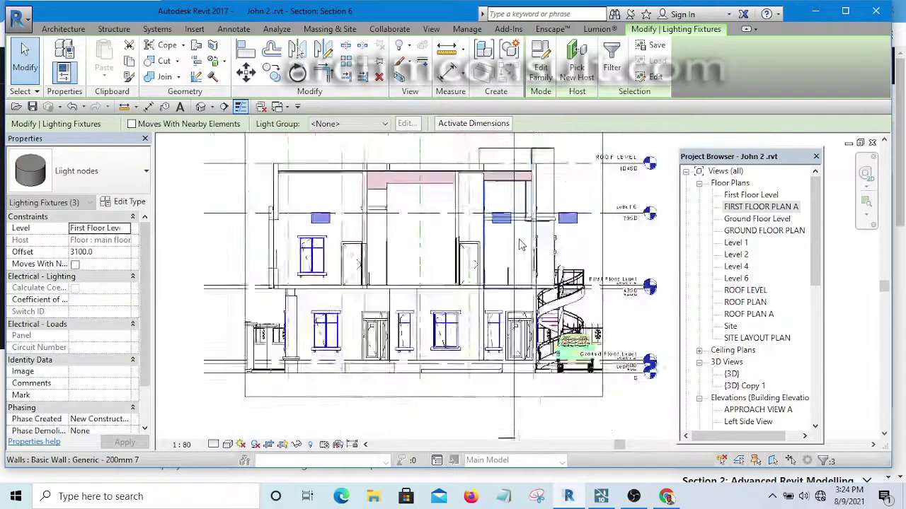
click(645, 202)
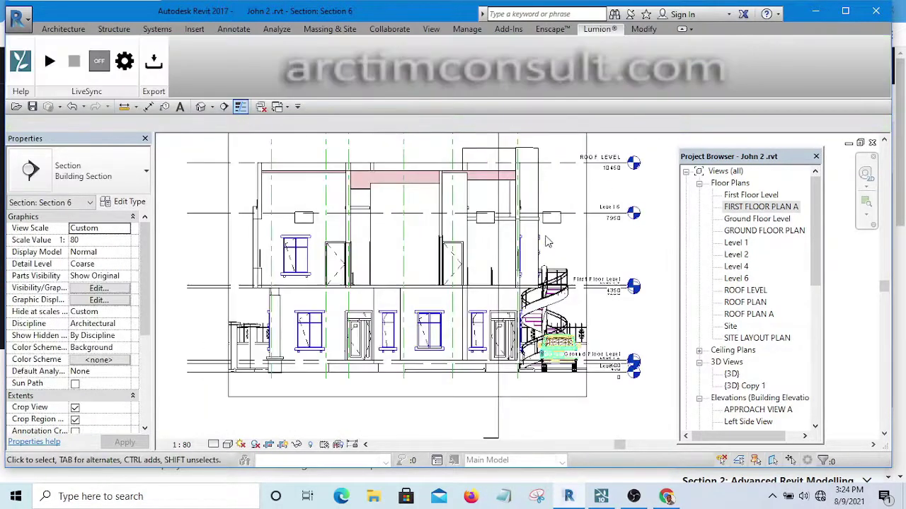
Open the {3D} Copy 1 view showing the isolated light nodes and floor
scroll(545, 241, up, 2)
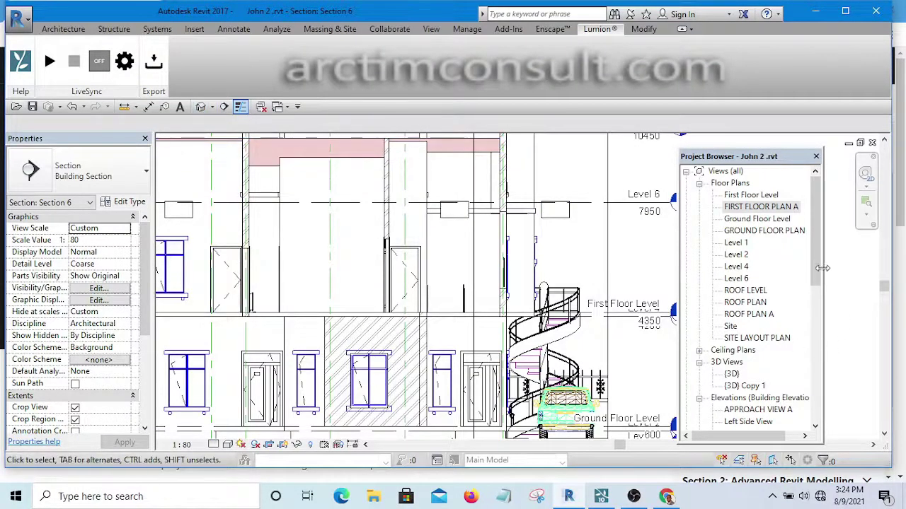
click(761, 207)
scroll(756, 319, down, 4)
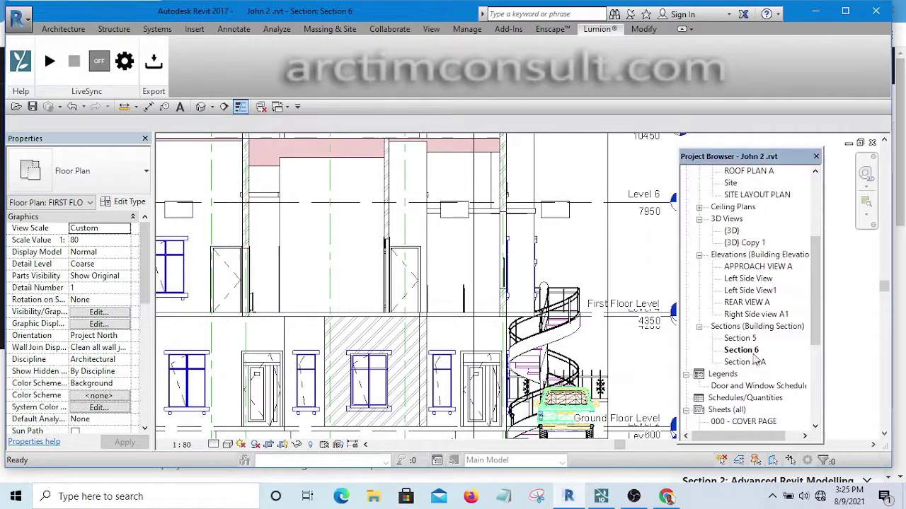
double_click(744, 242)
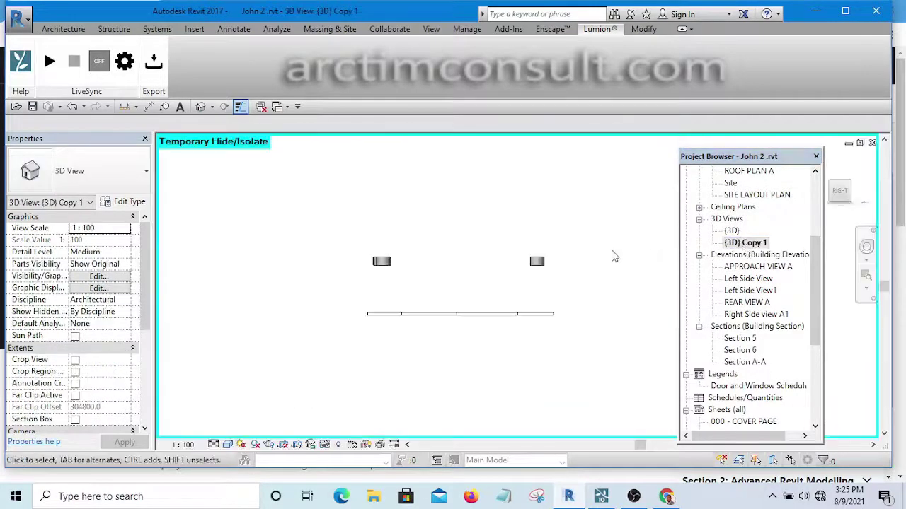
scroll(503, 286, down, 3)
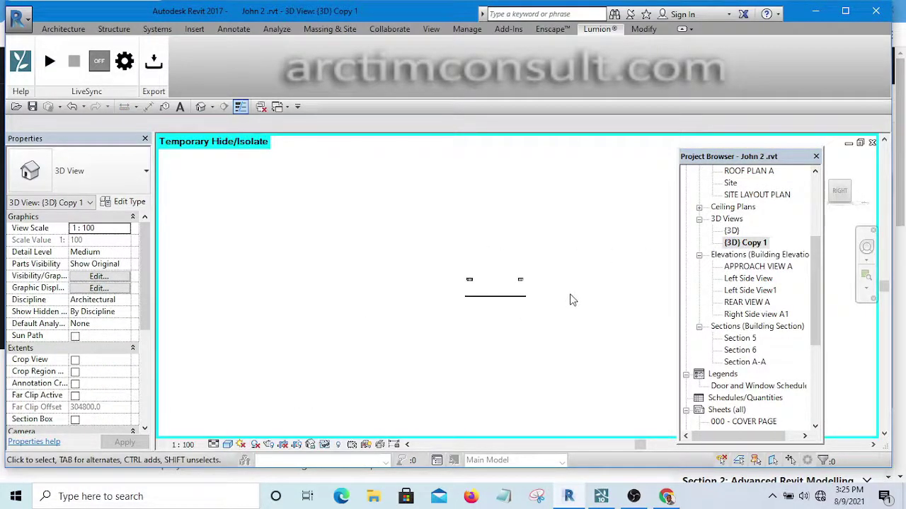
Select all three light nodes in the 3D view and temporarily isolate them without the floor
shift+middle_drag(425, 233, 543, 306)
drag(501, 201, 375, 262)
scroll(490, 285, up, 4)
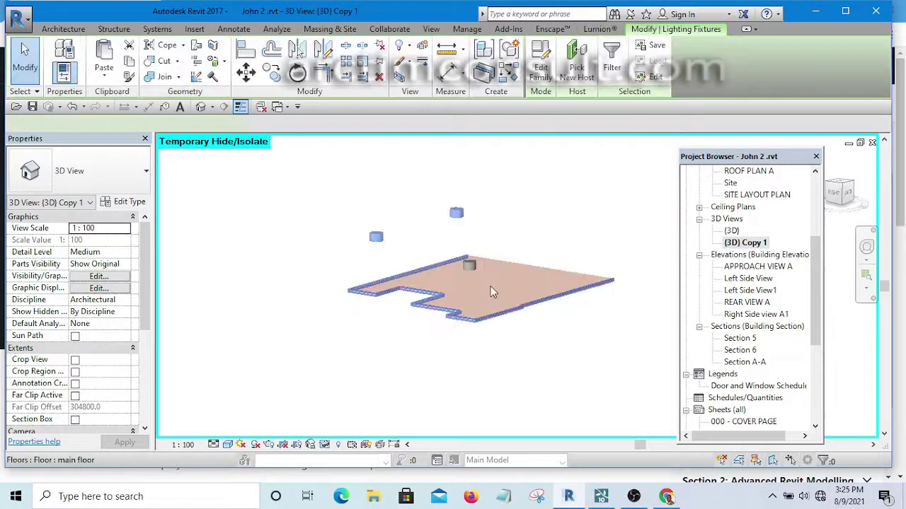
ctrl+click(461, 259)
shift+middle_drag(461, 259, 532, 351)
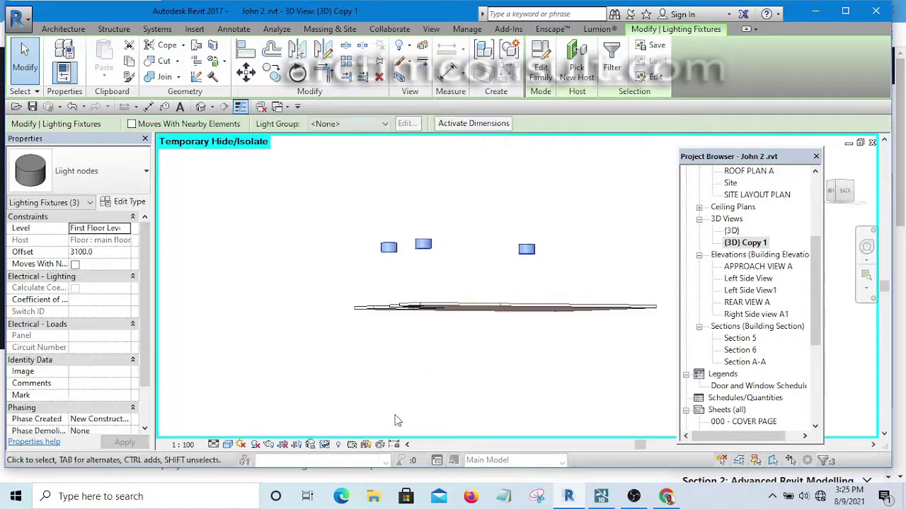
click(324, 445)
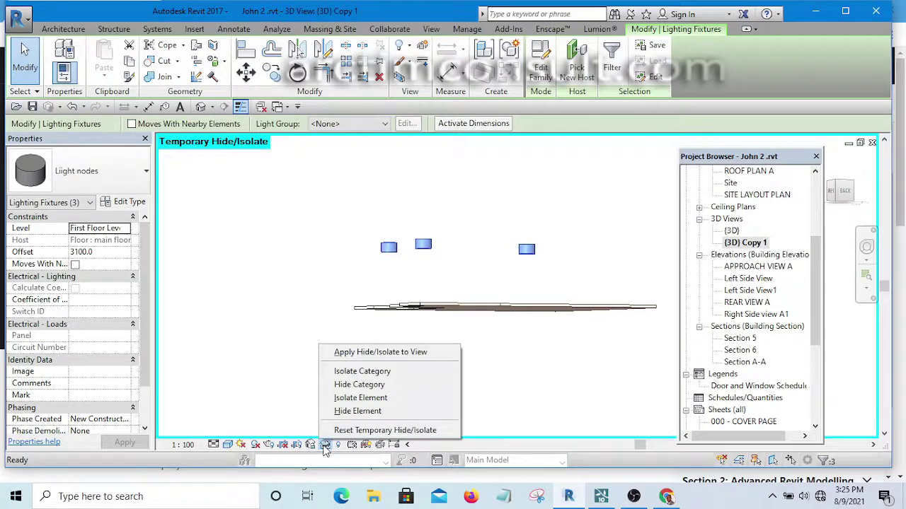
click(360, 398)
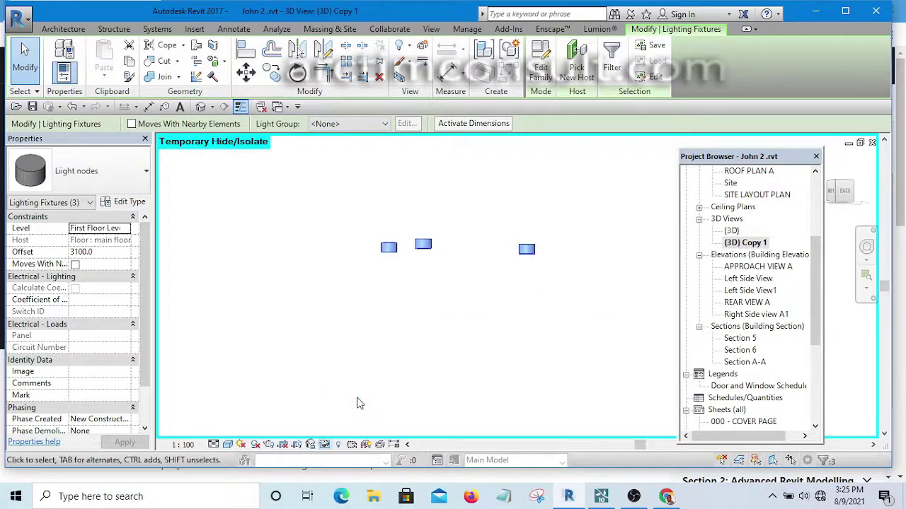
shift+middle_drag(453, 259, 498, 368)
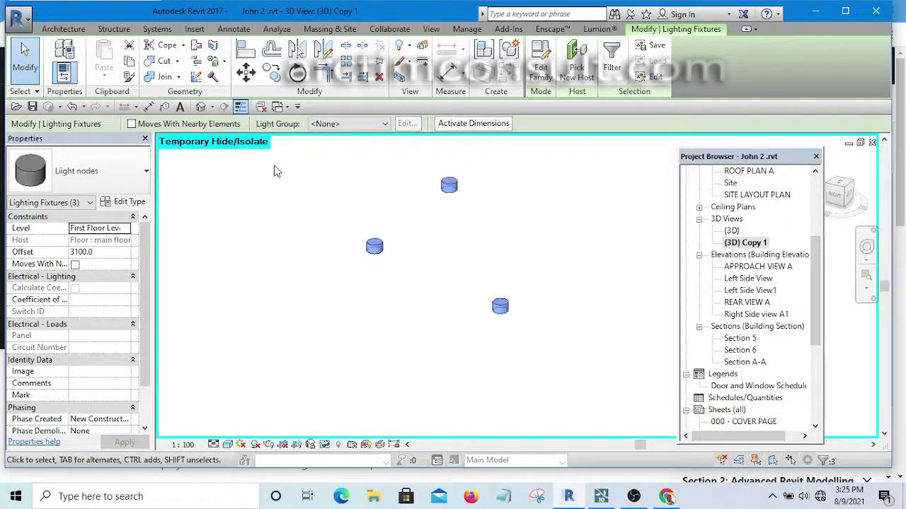
Export the isolated light nodes for Lumion as a COLLADA (.dae) file in the Lumion Tutorial folder
click(598, 29)
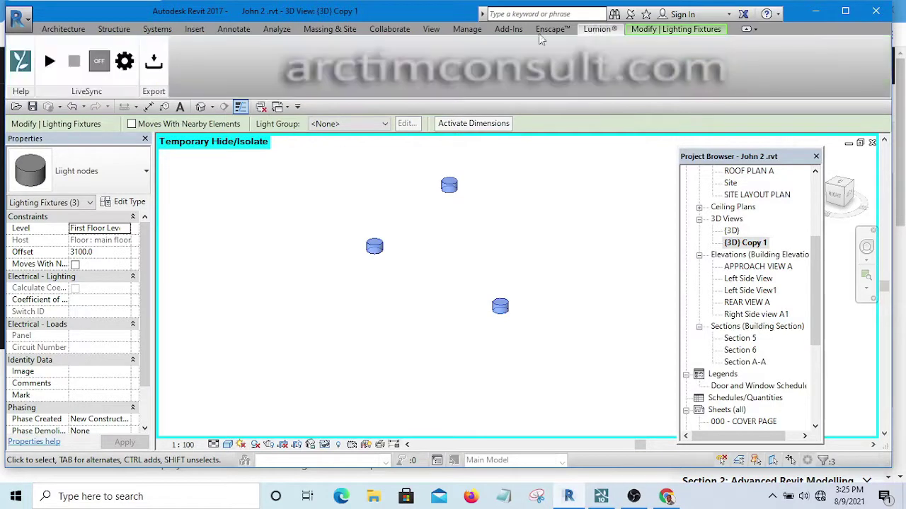
click(153, 63)
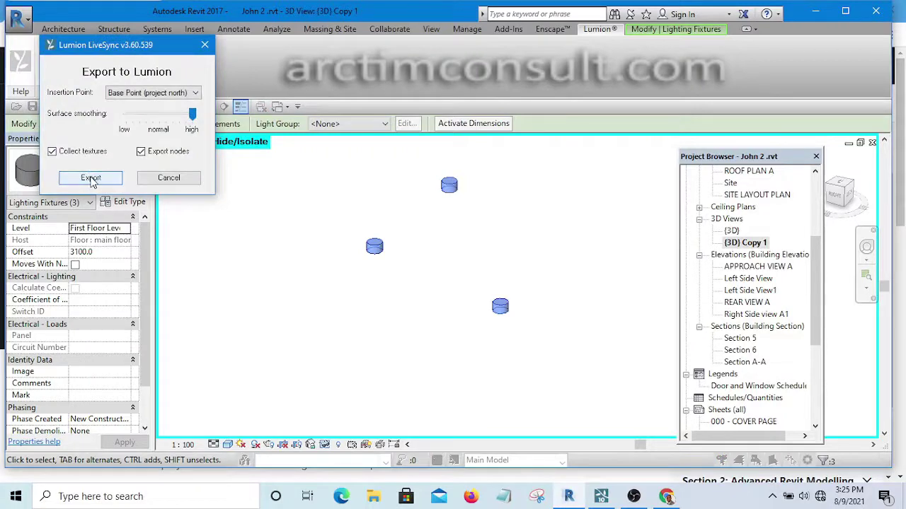
click(90, 179)
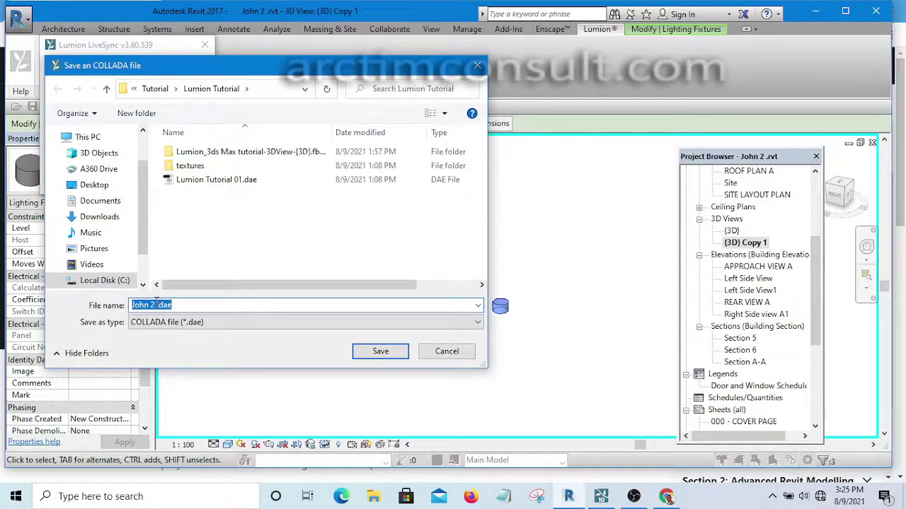
drag(152, 303, 56, 303)
click(376, 354)
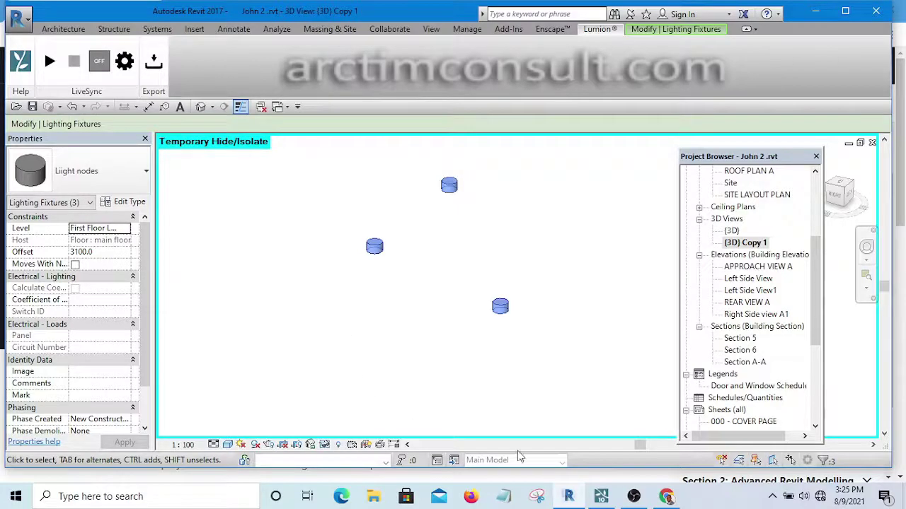
Switch to the Lumion Tutorial 01 scene in Lumion and back the camera away from the house
click(600, 498)
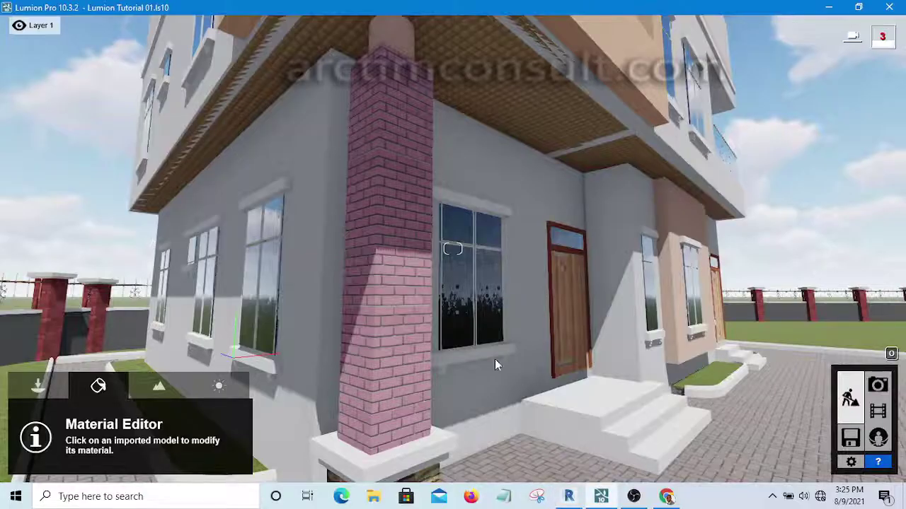
key(s)
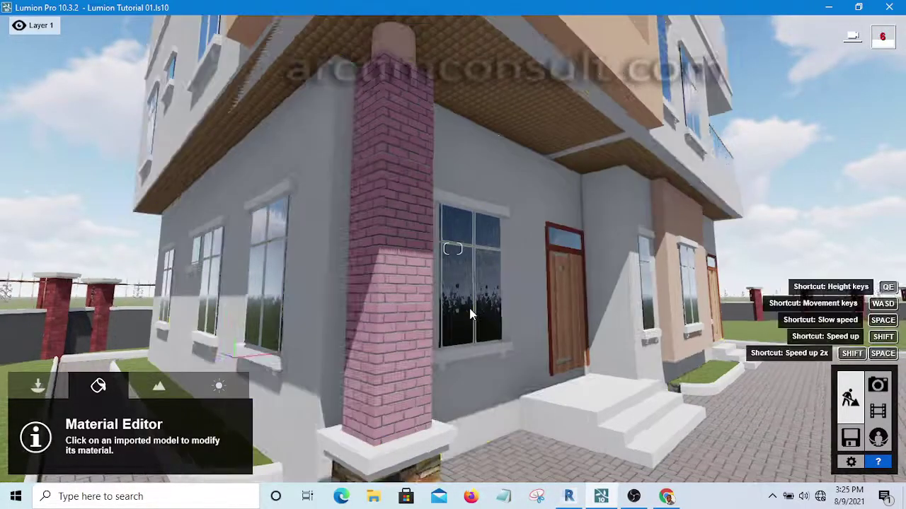
key(s)
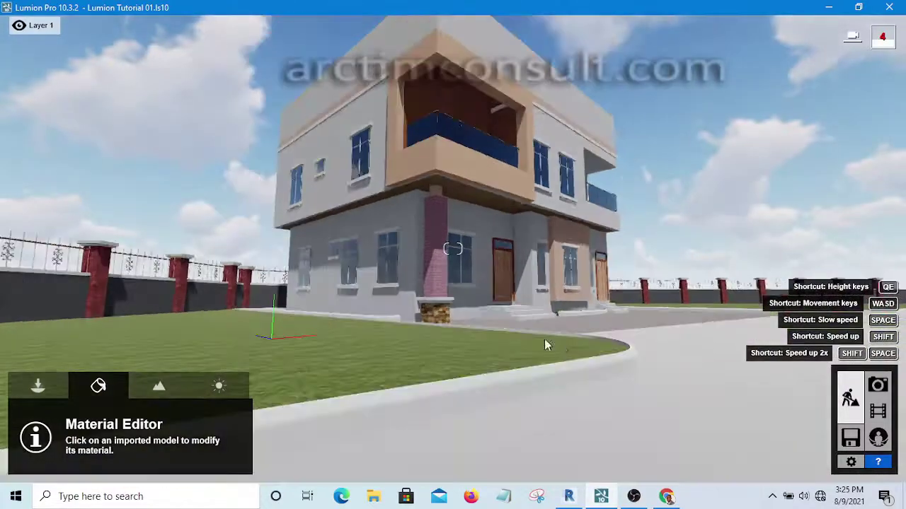
key(s)
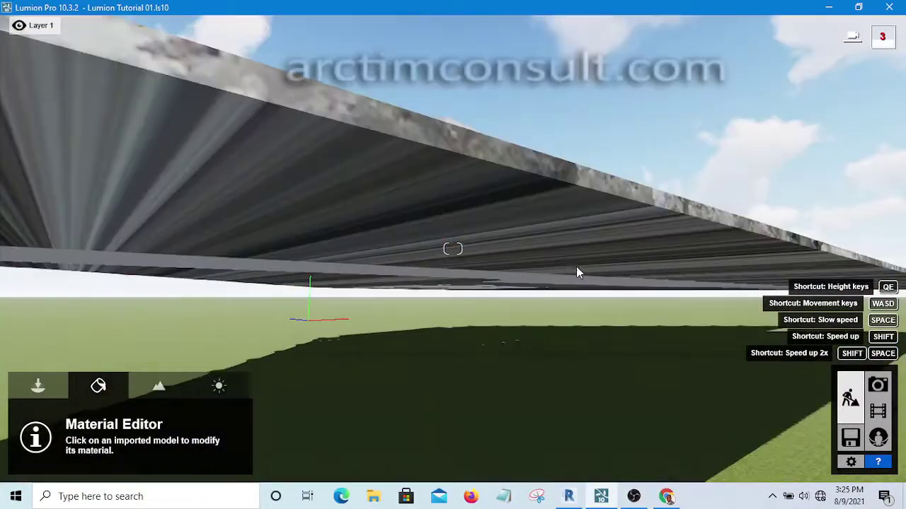
key(s)
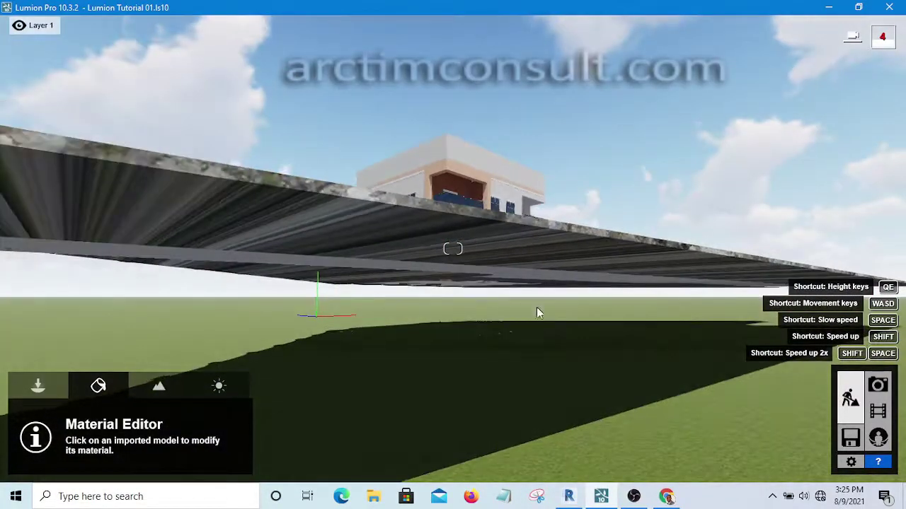
mouse_move(542, 378)
right_down()
mouse_move(542, 460)
mouse_move(535, 382)
right_up()
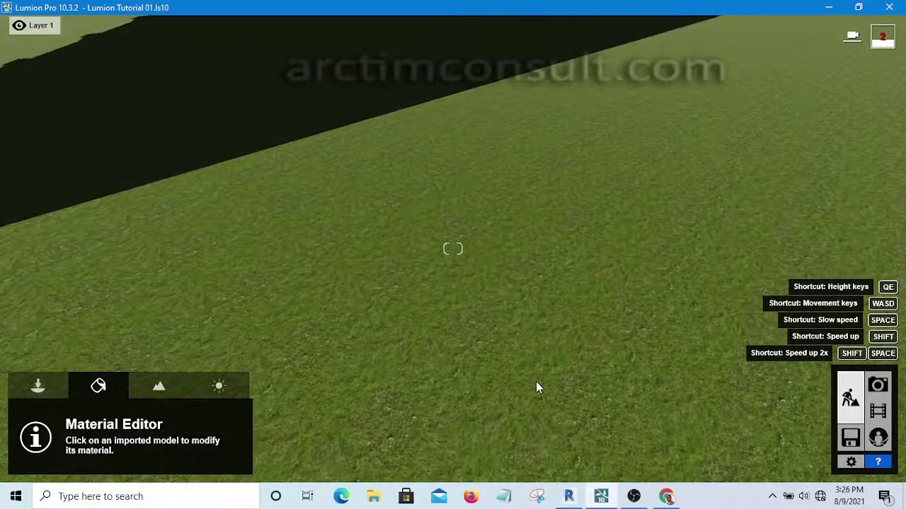
key(w)
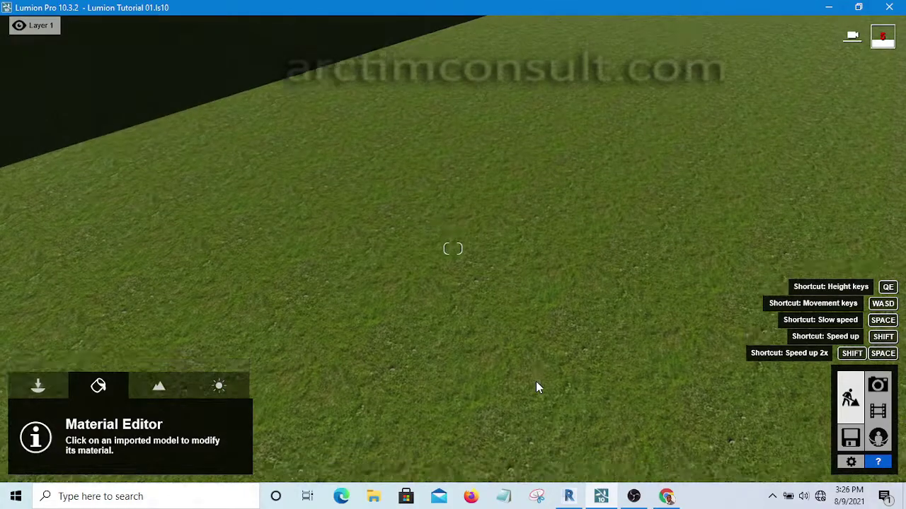
key(w)
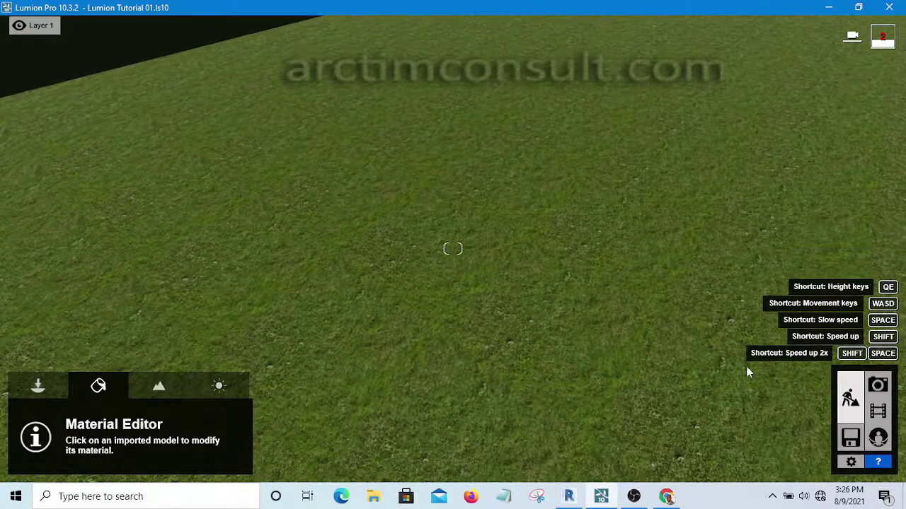
key(w)
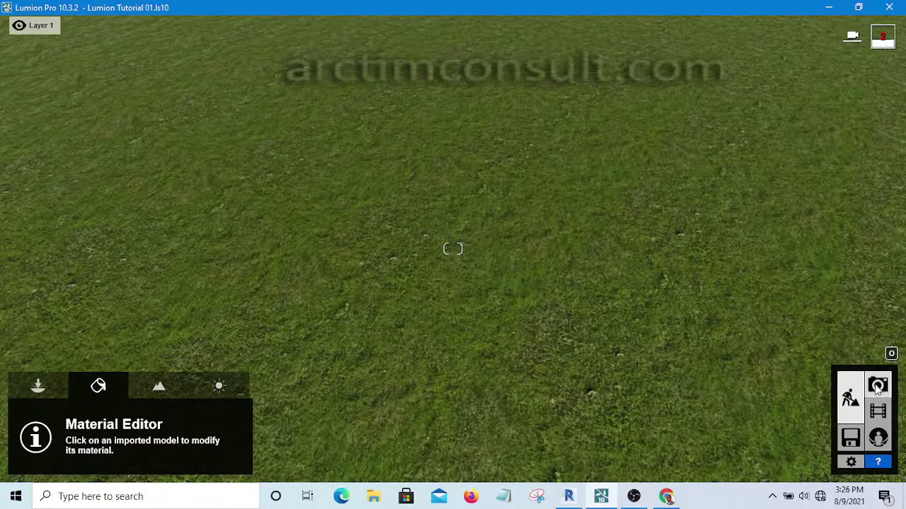
Restore the saved camera of Photo 1 and return to build mode with the whole house in view
click(877, 387)
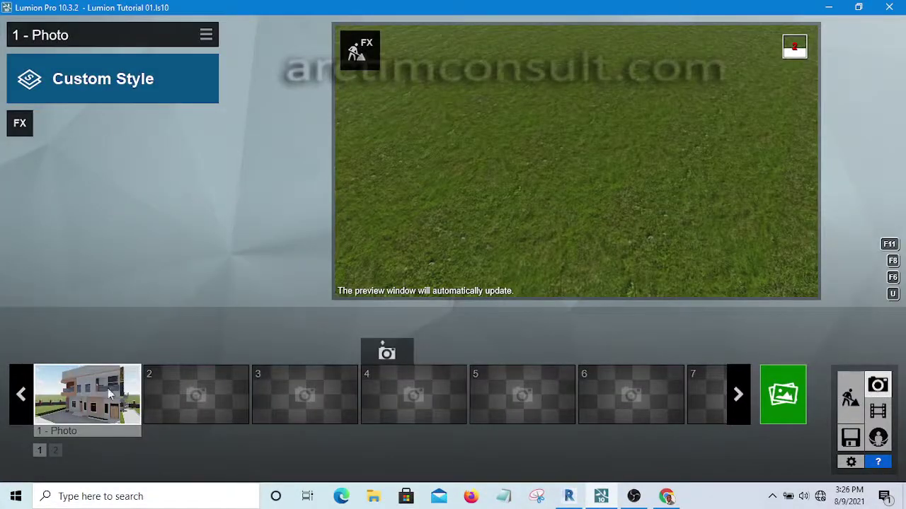
mouse_move(100, 397)
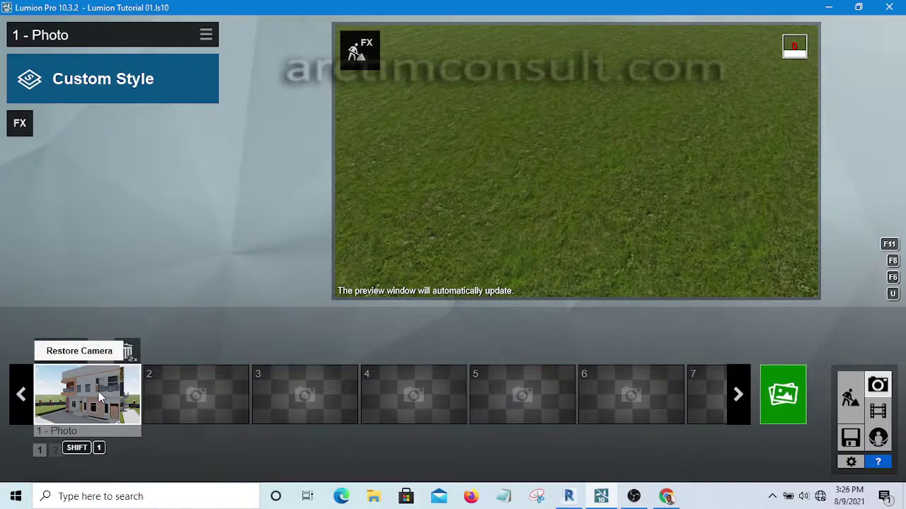
click(98, 392)
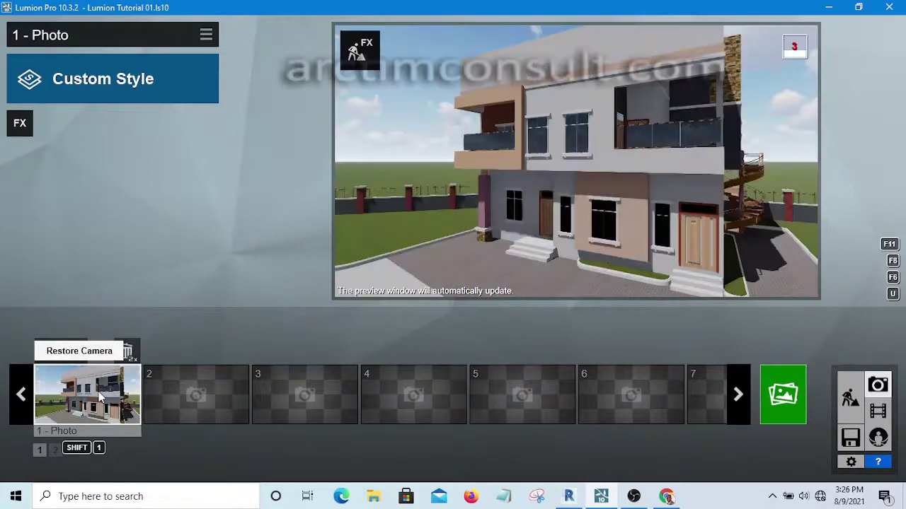
click(844, 399)
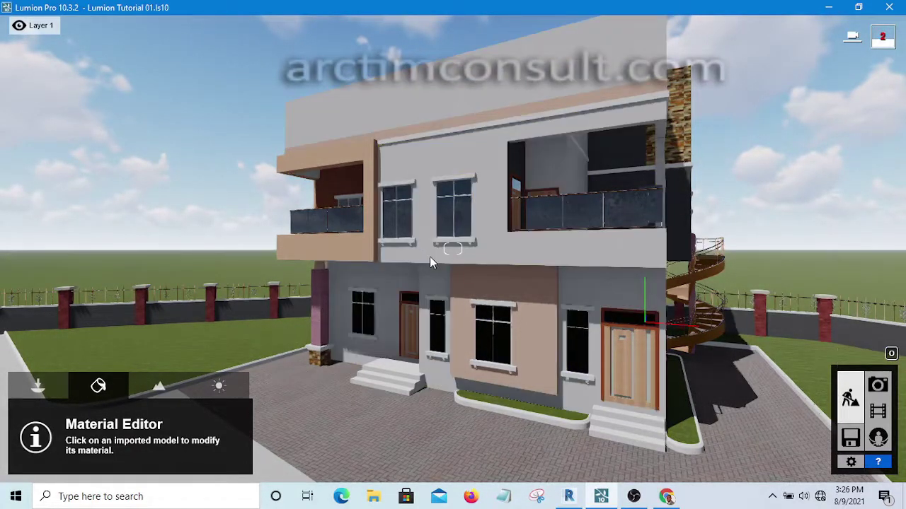
right_drag(430, 256, 447, 263)
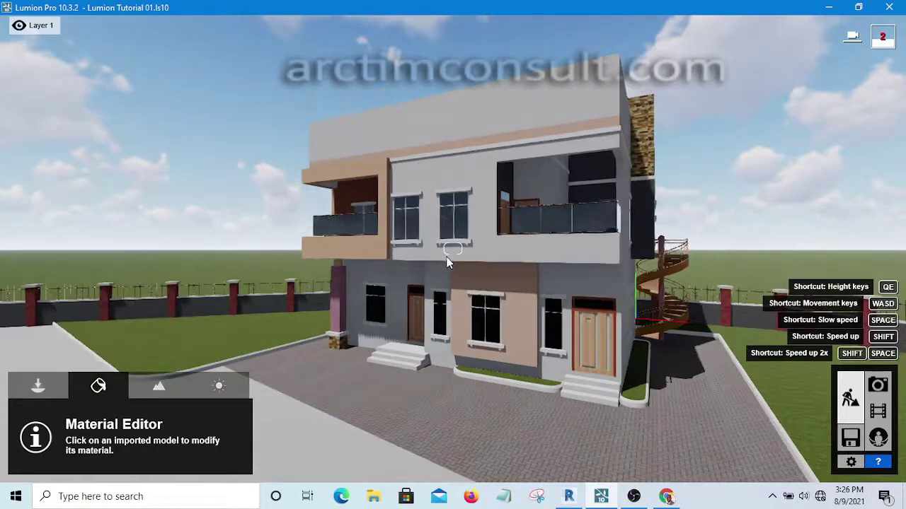
key(s)
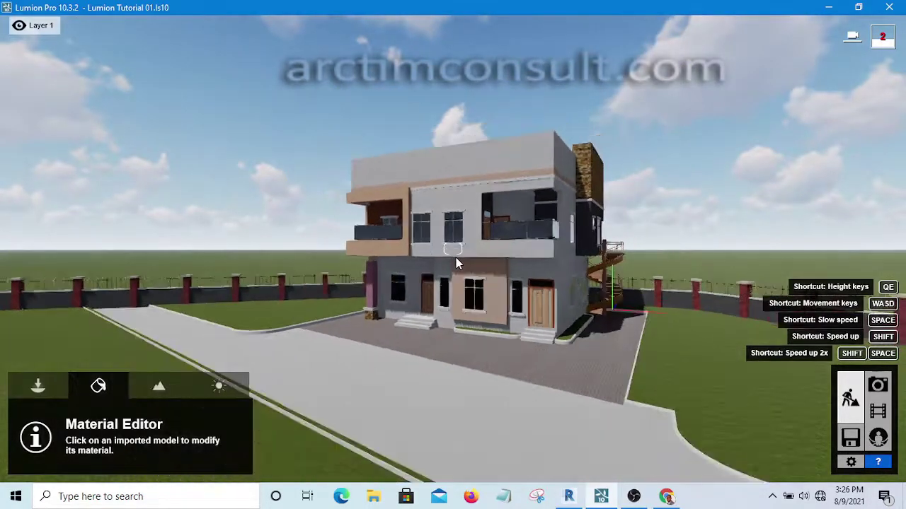
Import light nodes .dae from the Lumion Tutorial folder as the model "light nodes" in the Light category folder
click(38, 385)
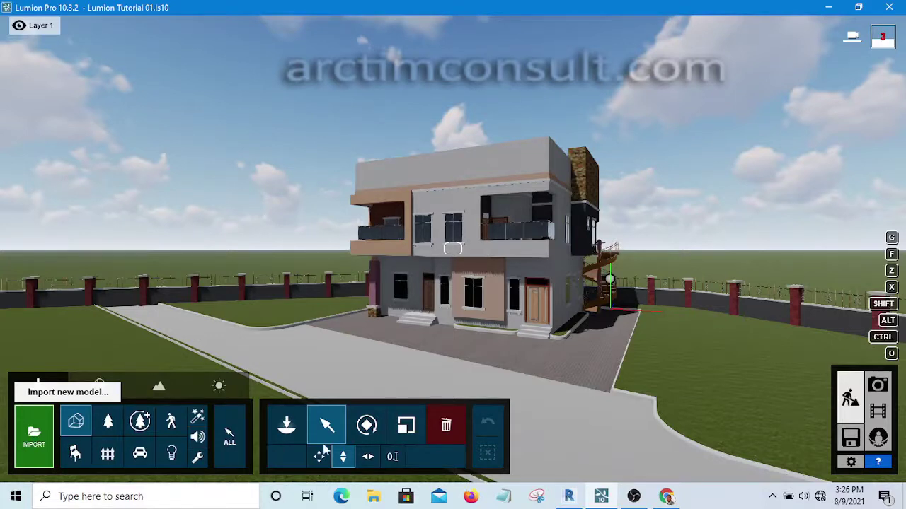
click(39, 432)
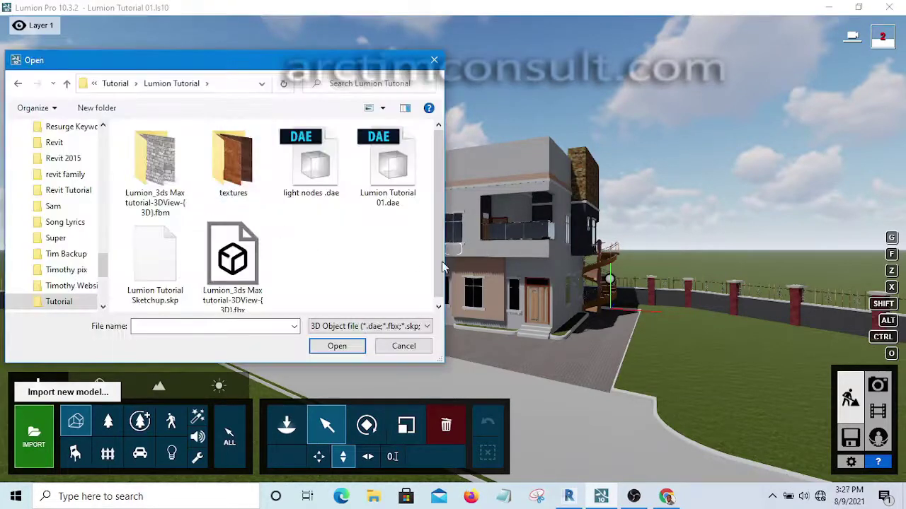
drag(440, 191, 444, 234)
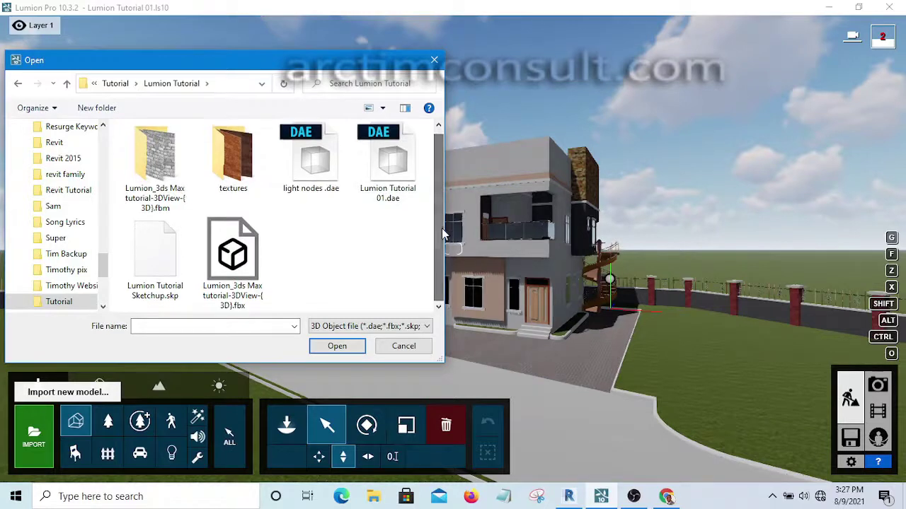
click(308, 164)
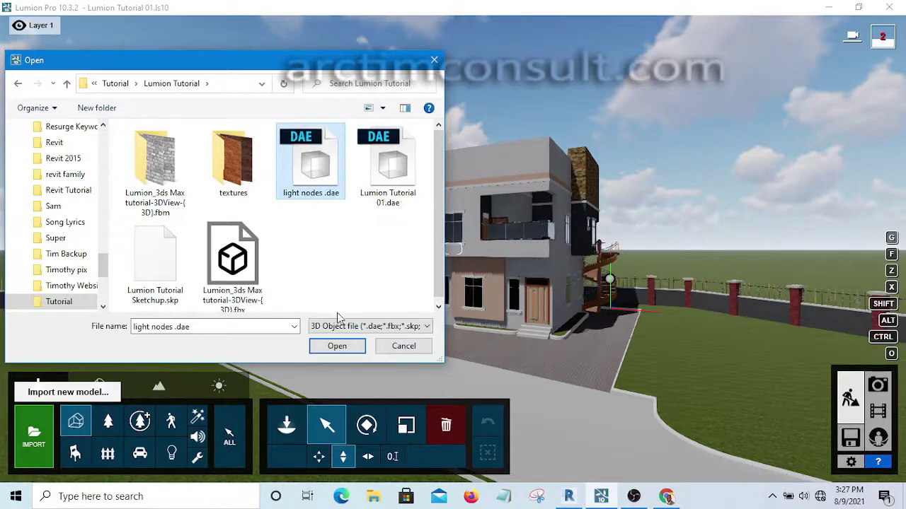
click(331, 348)
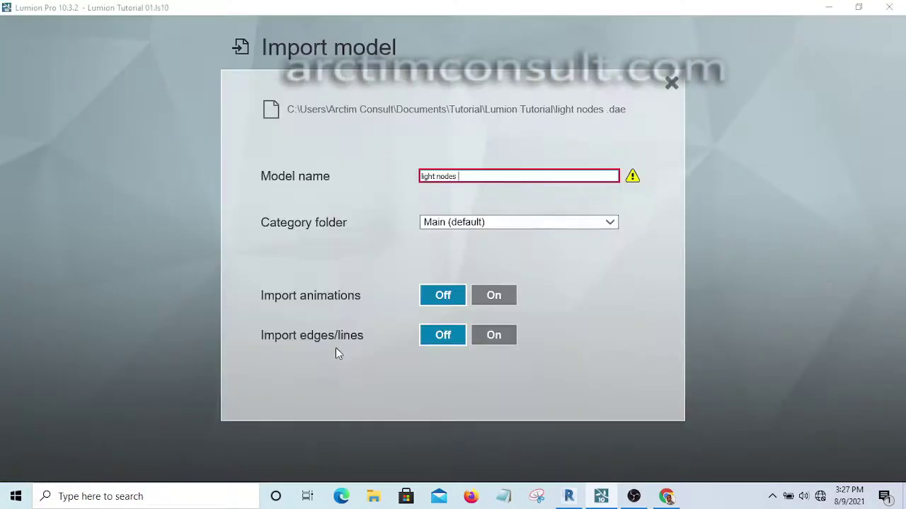
click(526, 224)
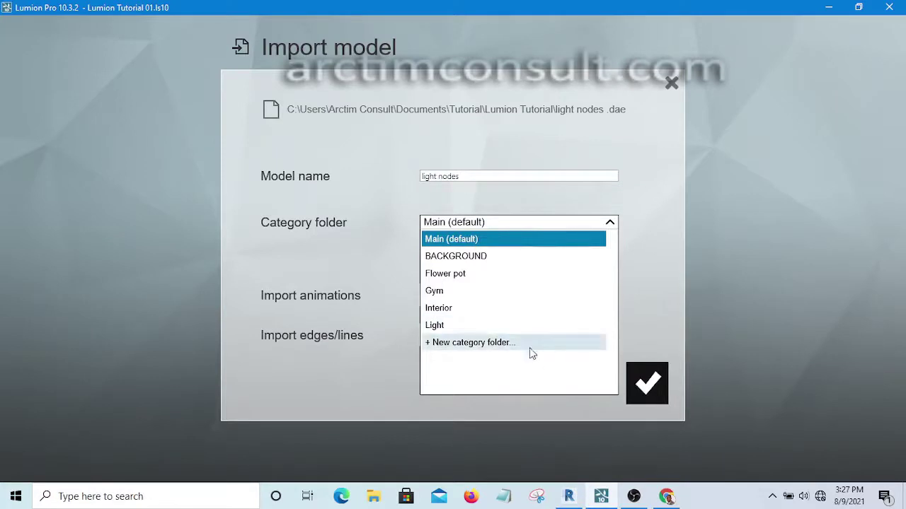
click(435, 326)
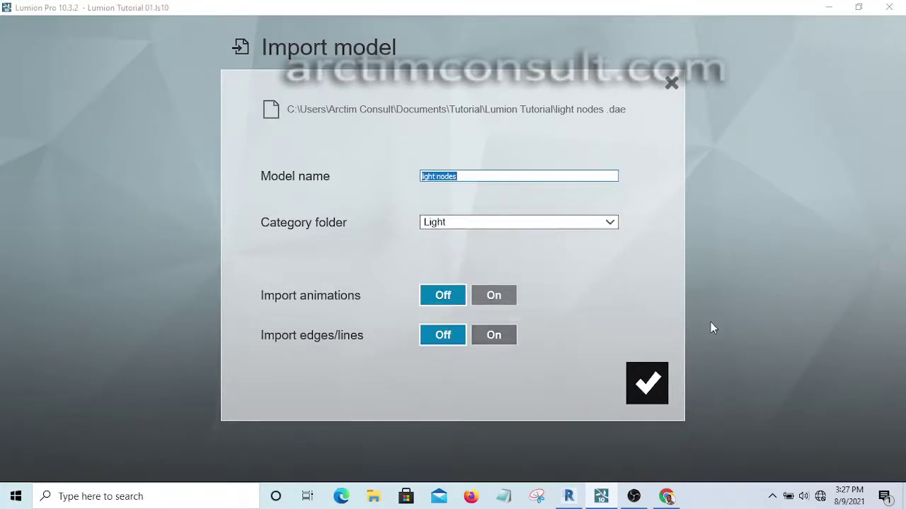
click(647, 386)
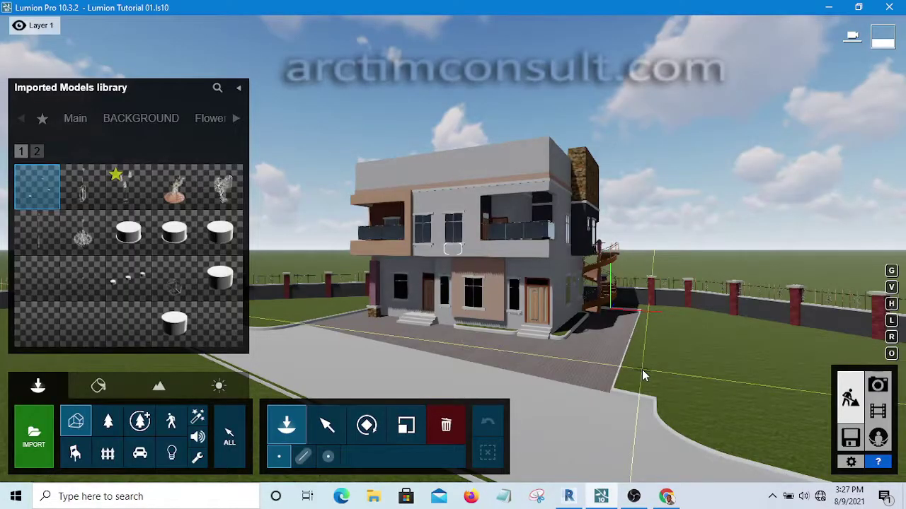
Place the light nodes model on the ground at the paving's edge beside the house and switch to object selection
click(640, 327)
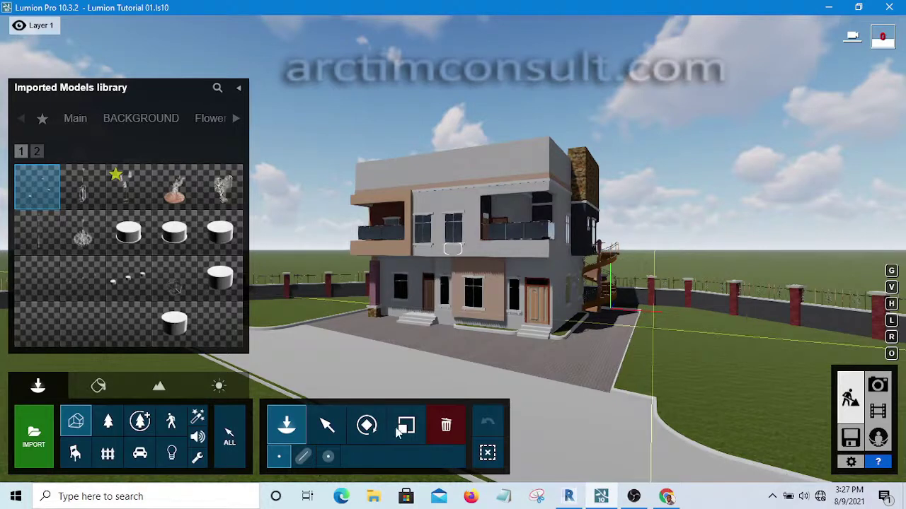
click(327, 433)
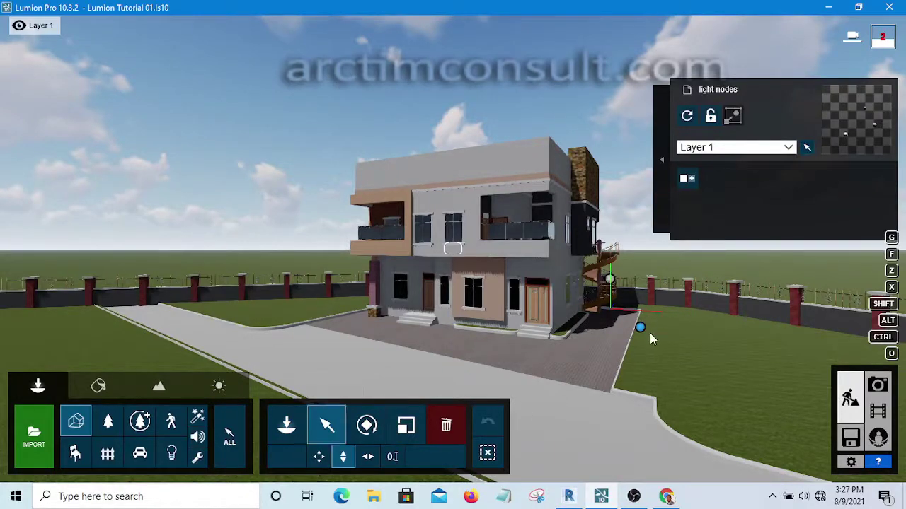
click(633, 311)
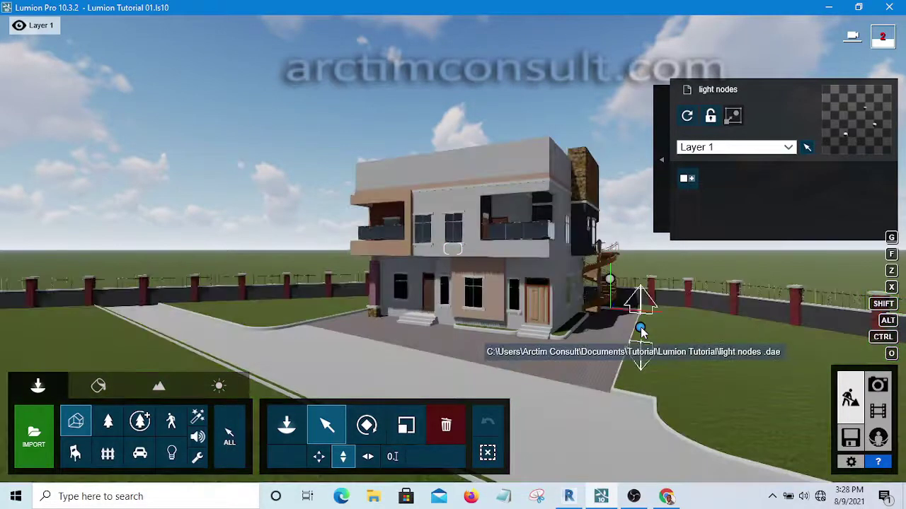
mouse_move(641, 330)
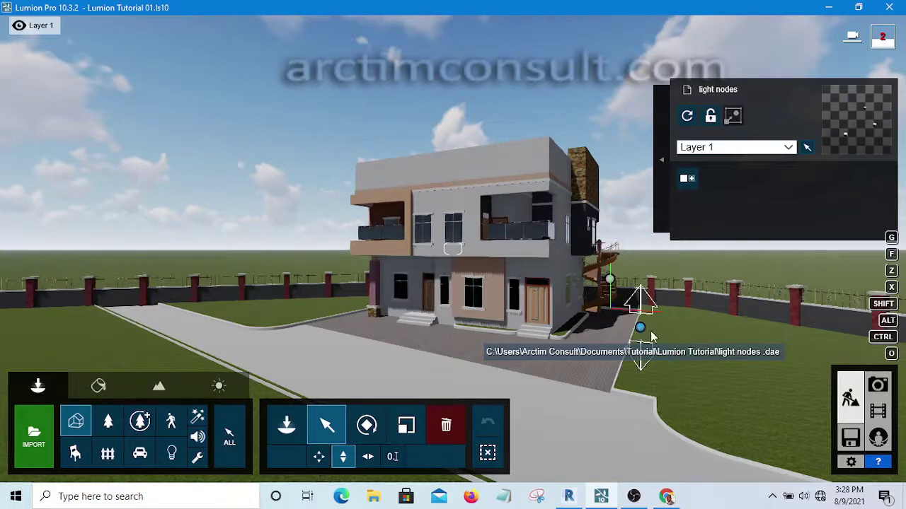
Select the Lumion Tutorial 01 house model and assign it to Layer 2
click(610, 281)
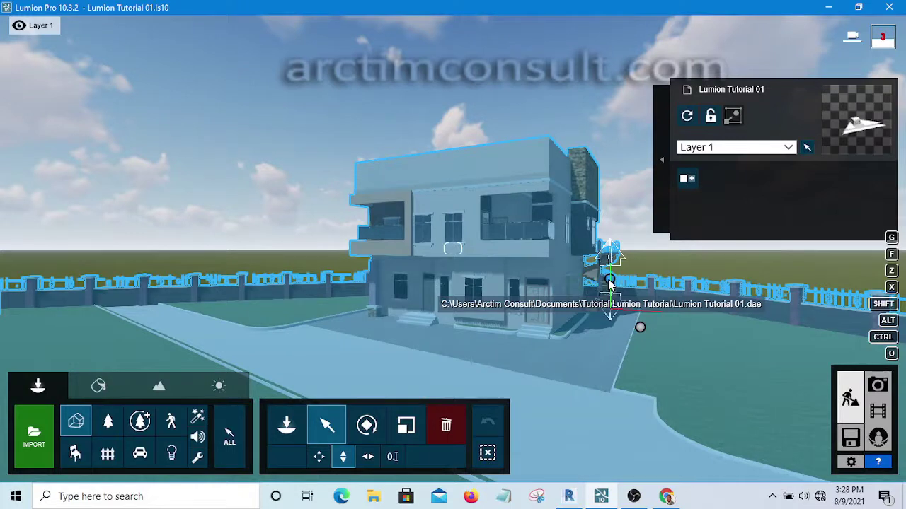
click(650, 332)
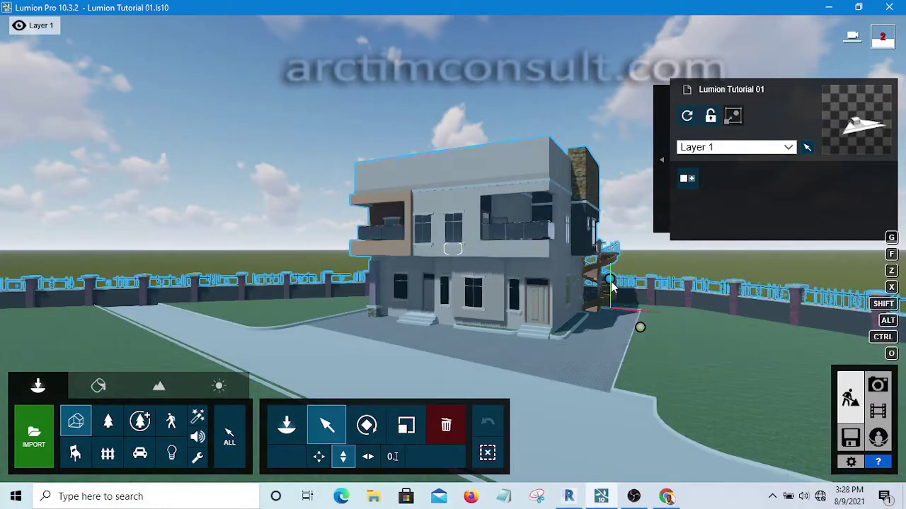
click(639, 327)
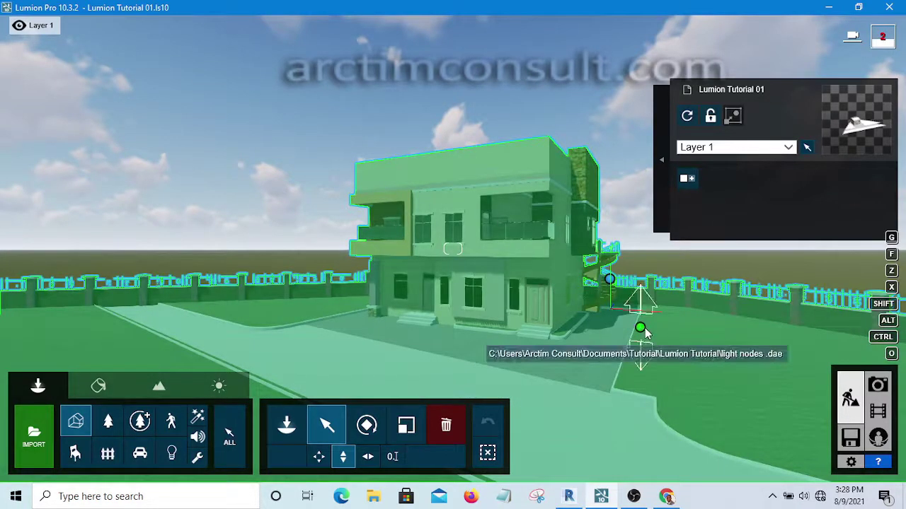
click(640, 330)
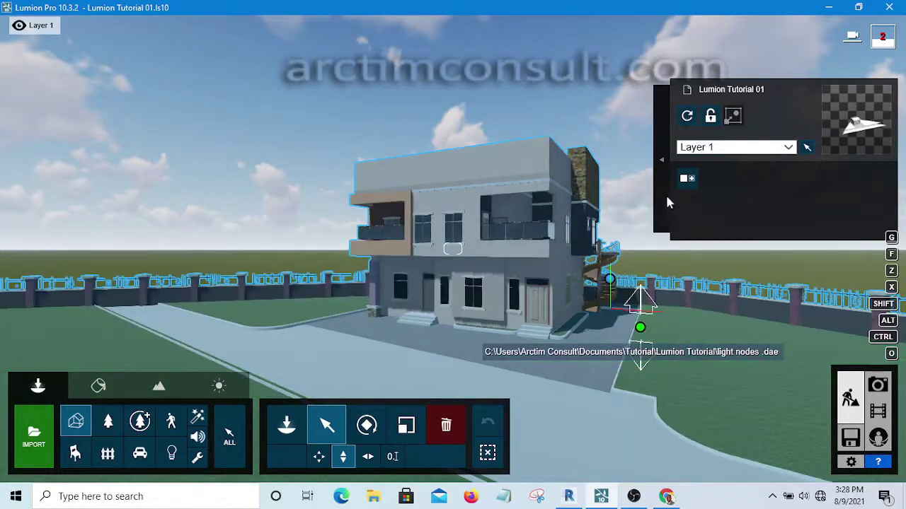
click(658, 306)
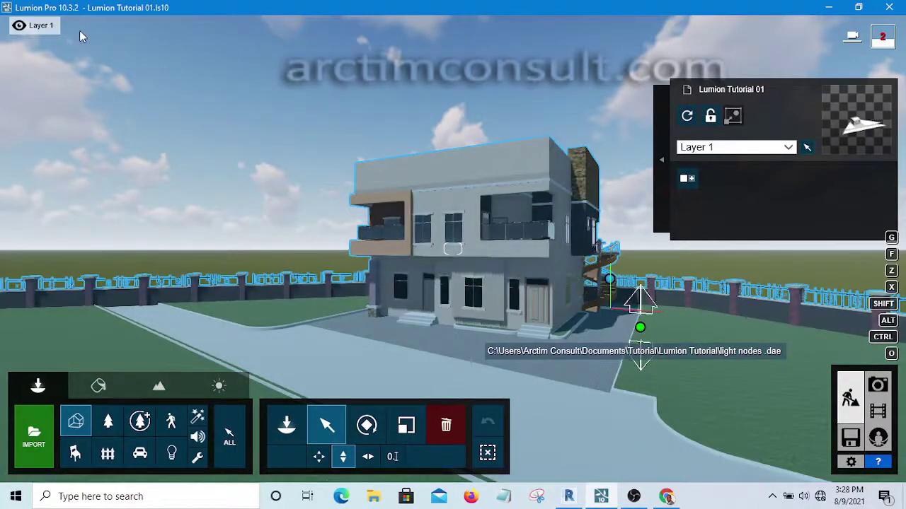
mouse_move(74, 27)
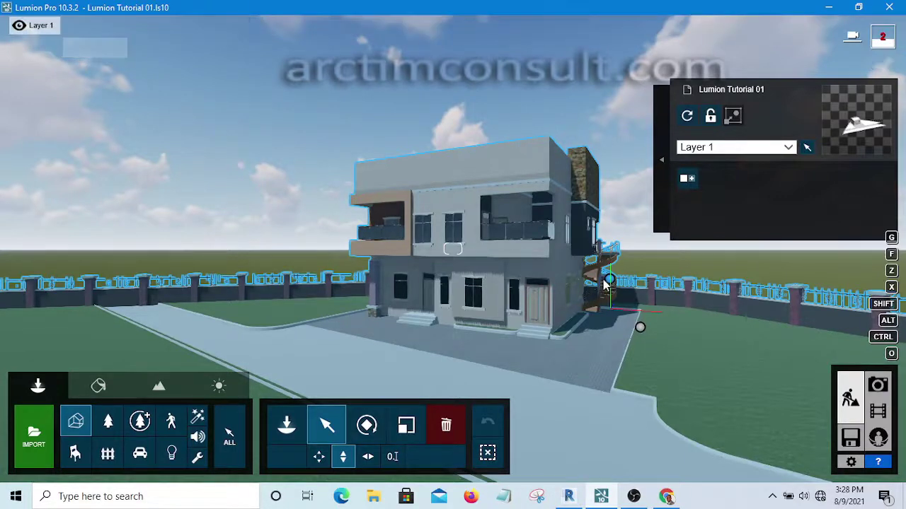
click(641, 329)
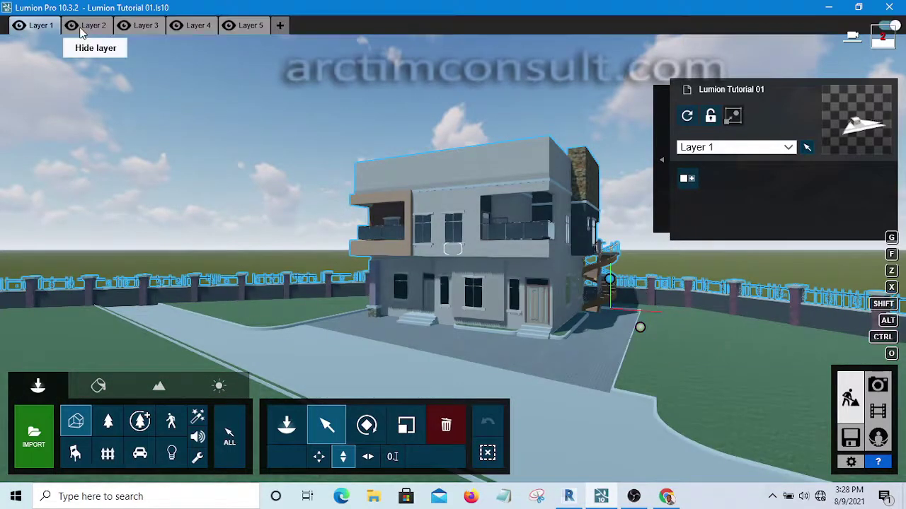
click(613, 283)
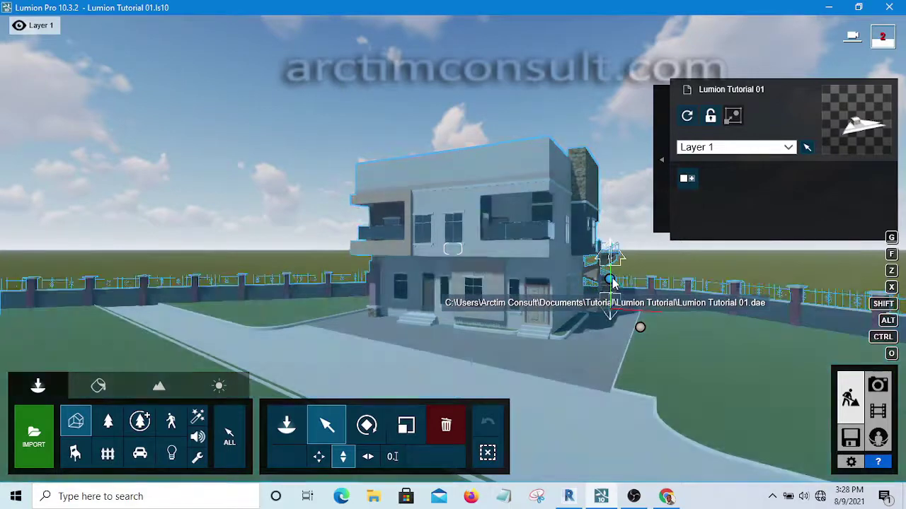
click(747, 150)
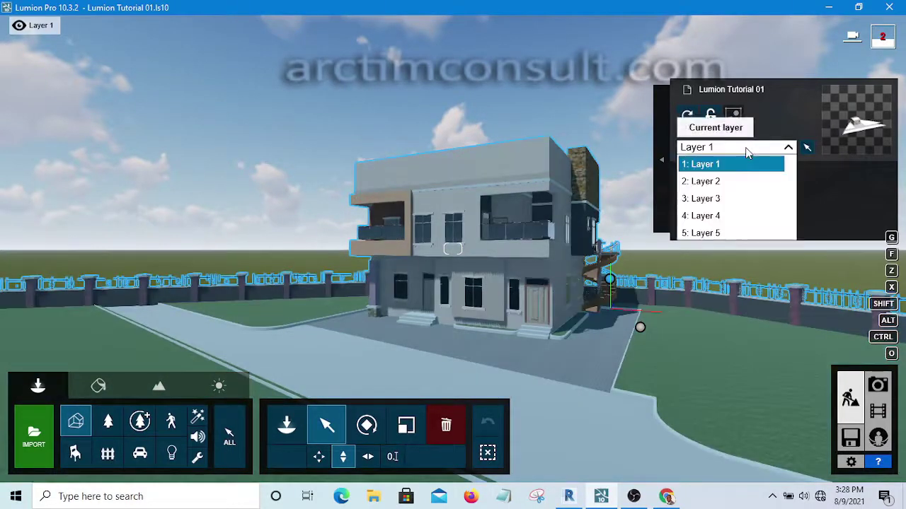
click(718, 182)
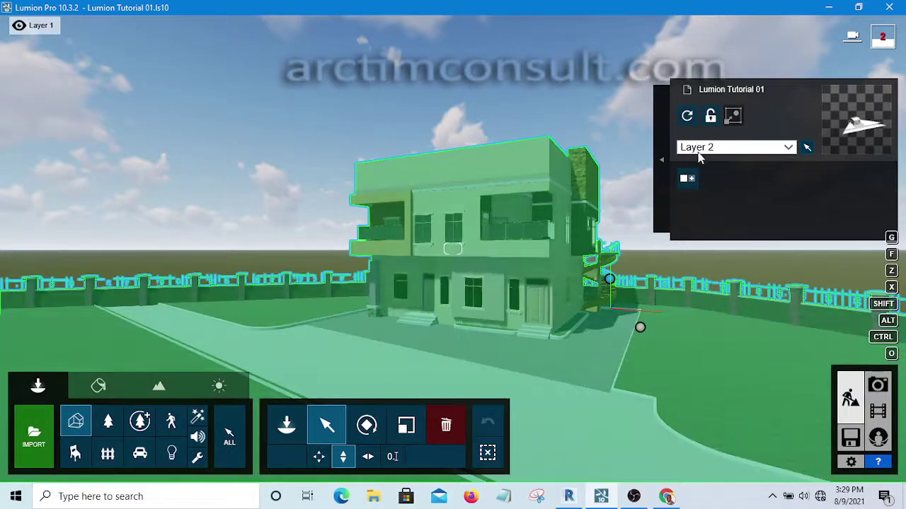
Align the positions of the house model and the light nodes model, and clear the selection
click(641, 331)
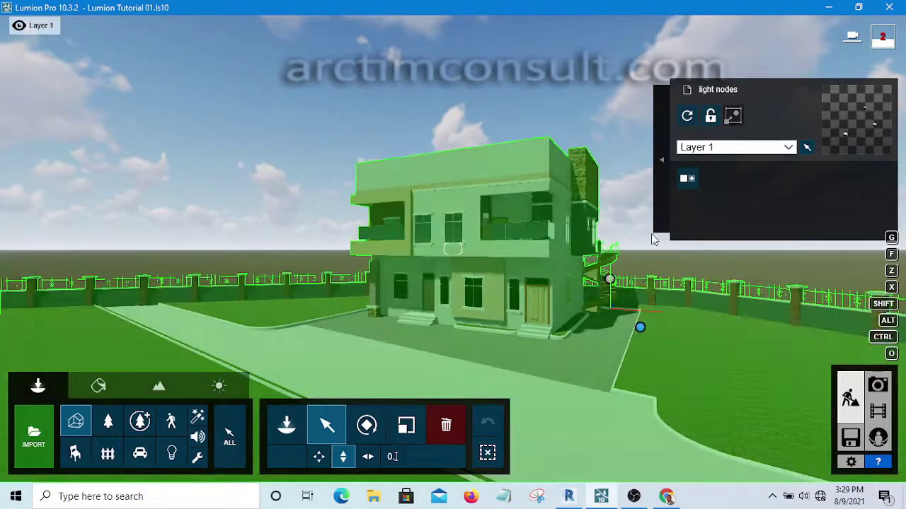
click(610, 283)
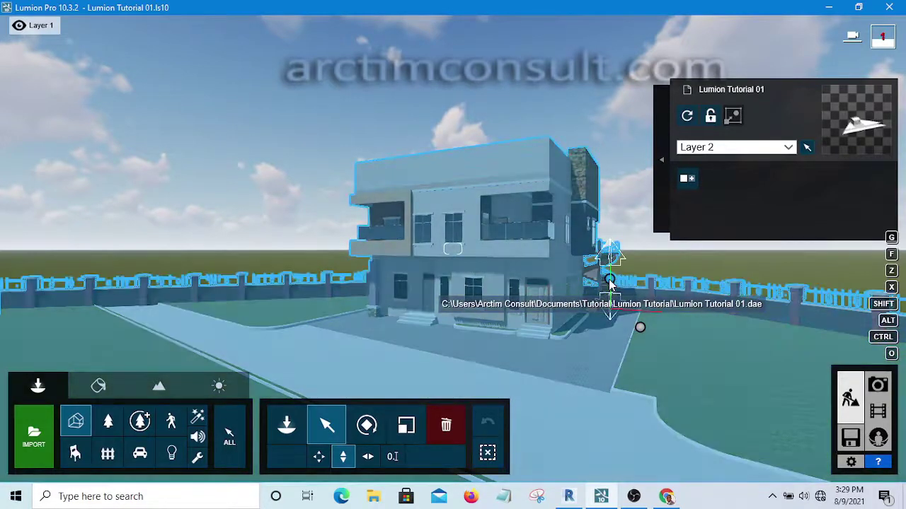
click(640, 329)
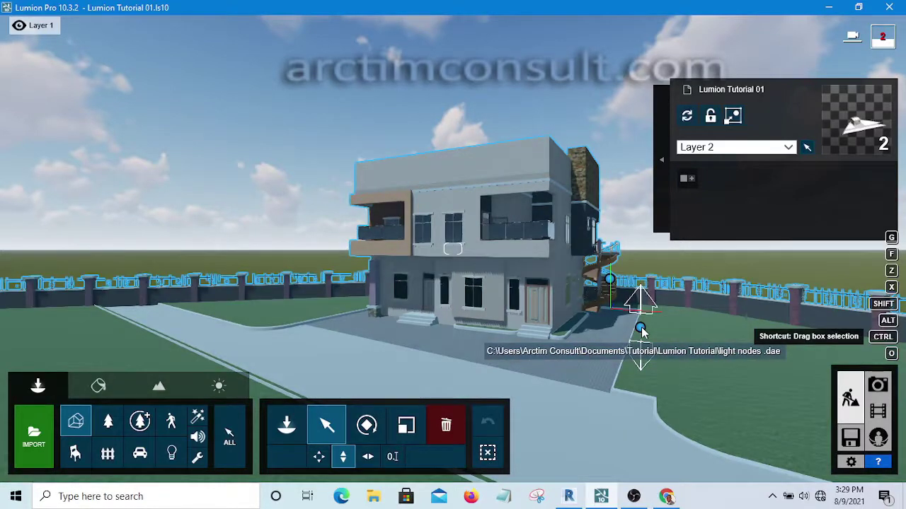
click(662, 162)
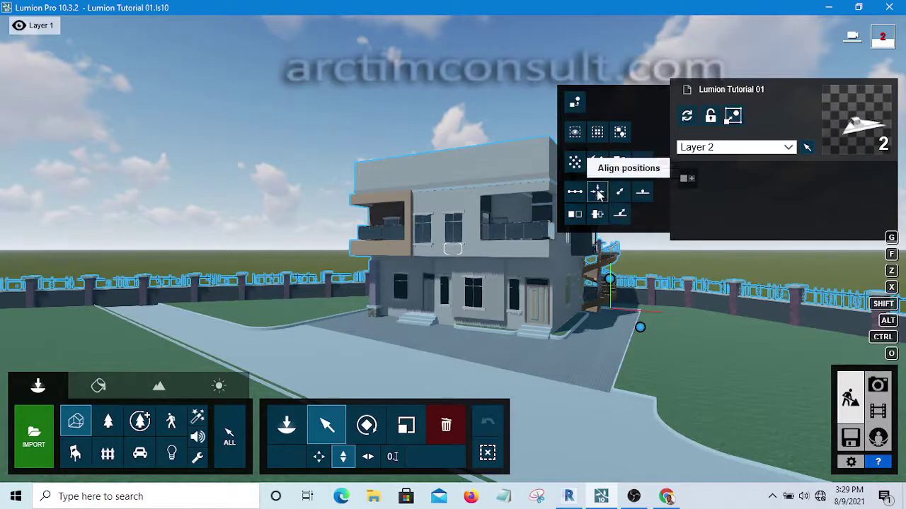
click(598, 194)
click(598, 194)
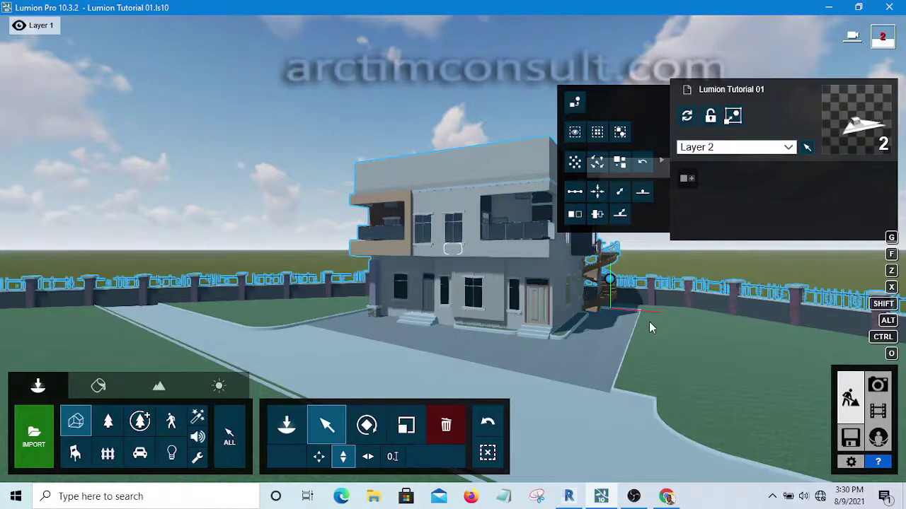
click(609, 280)
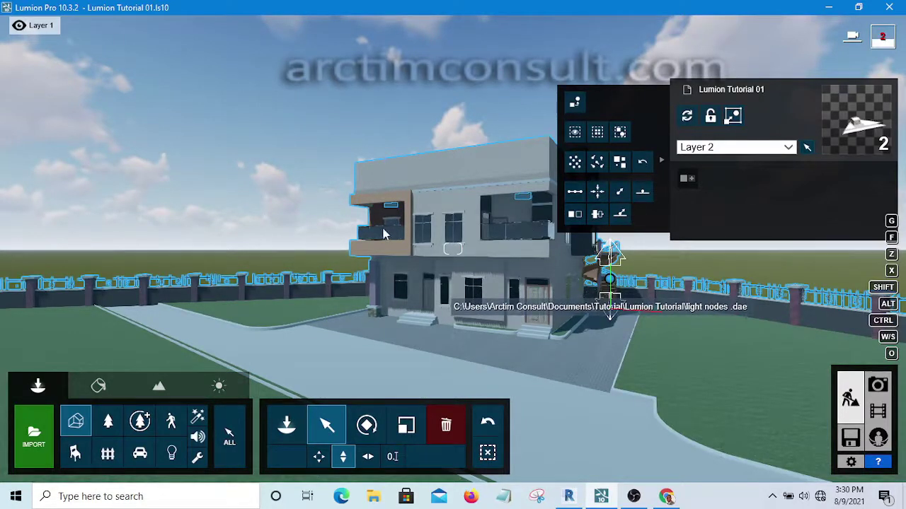
click(524, 208)
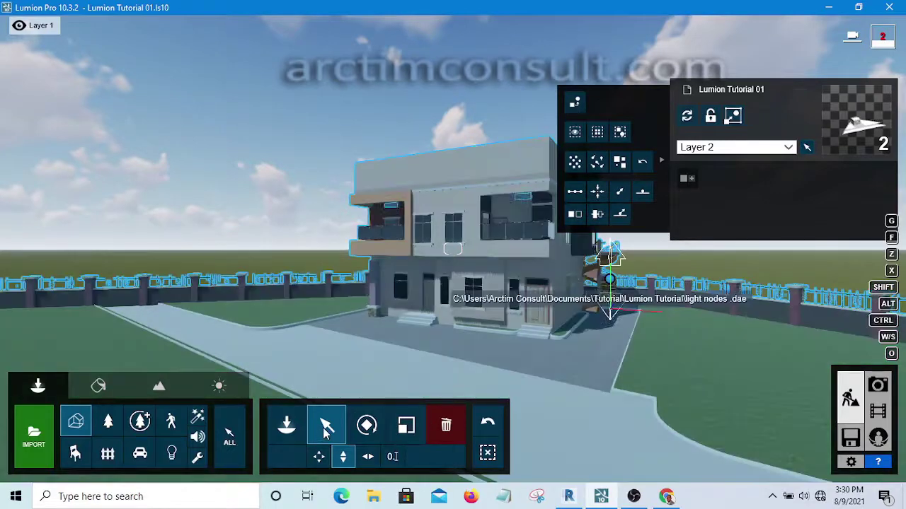
click(487, 454)
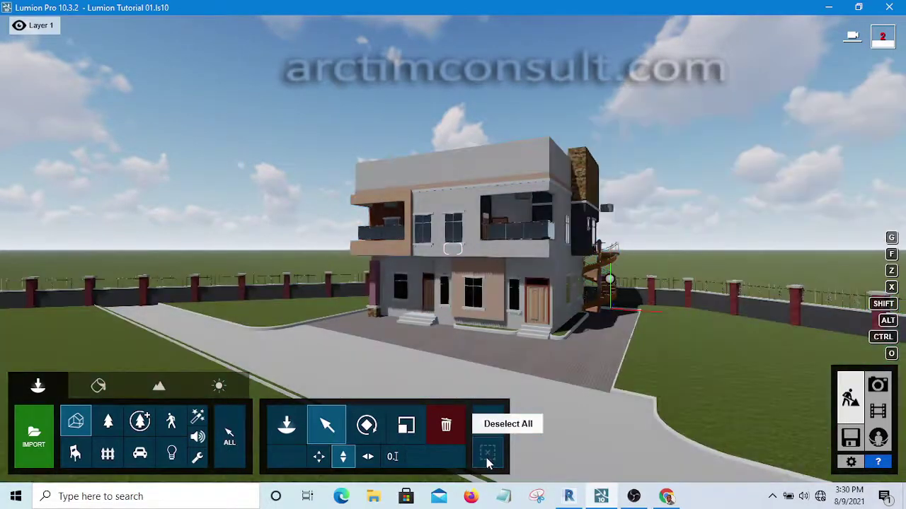
Select only the light nodes model and place Lamp16 spotlights from the Lights library on its nodes
click(611, 283)
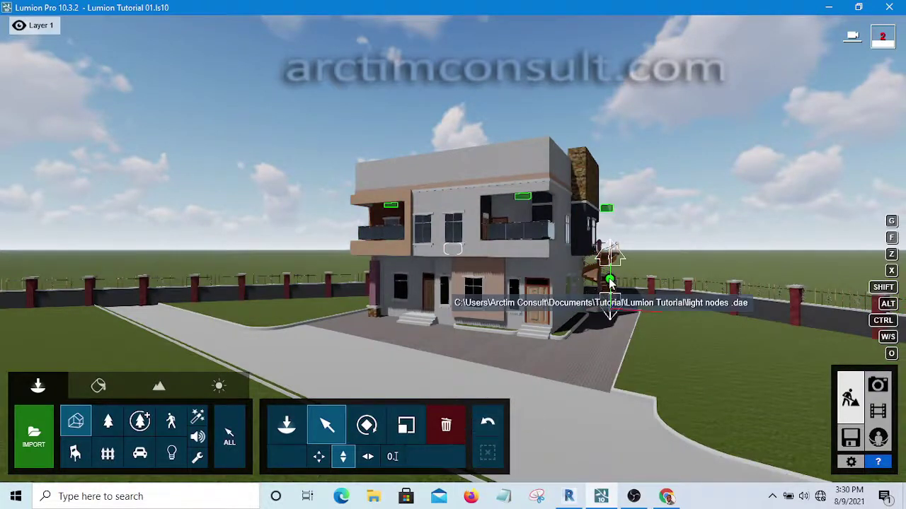
click(611, 283)
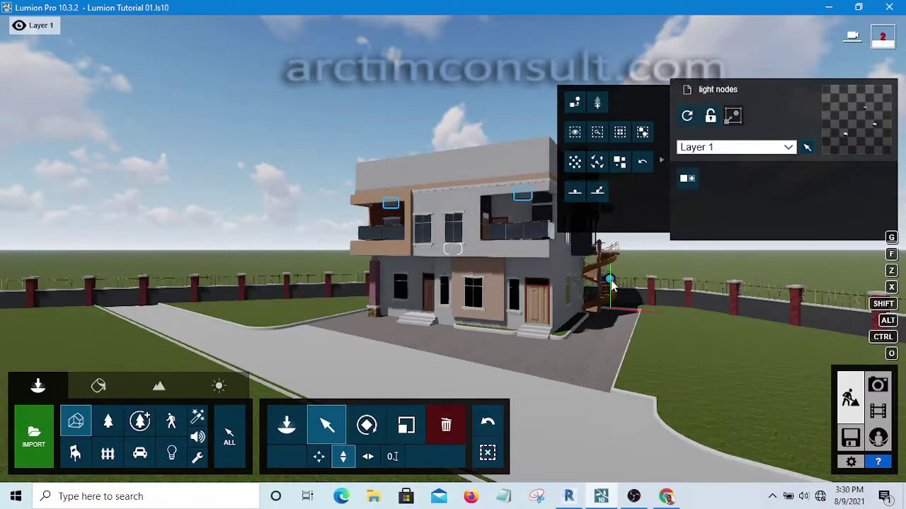
click(559, 281)
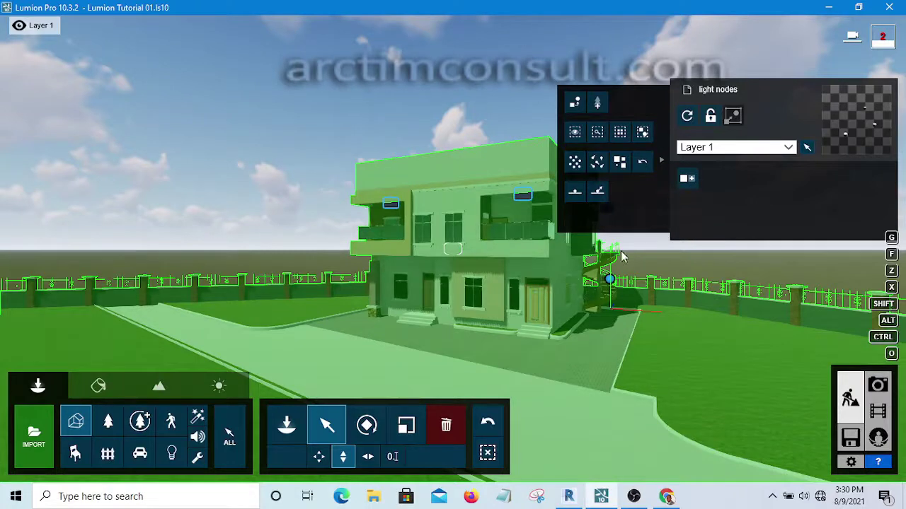
click(610, 281)
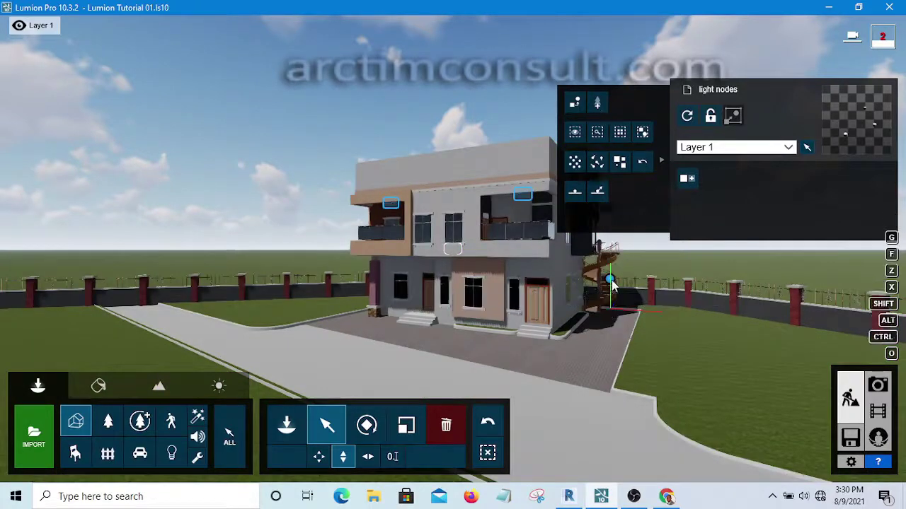
click(597, 104)
click(597, 106)
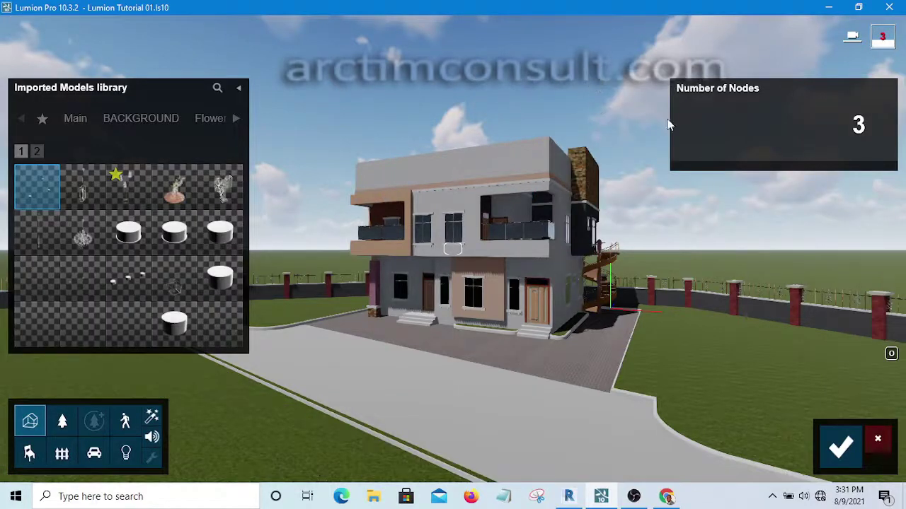
click(127, 454)
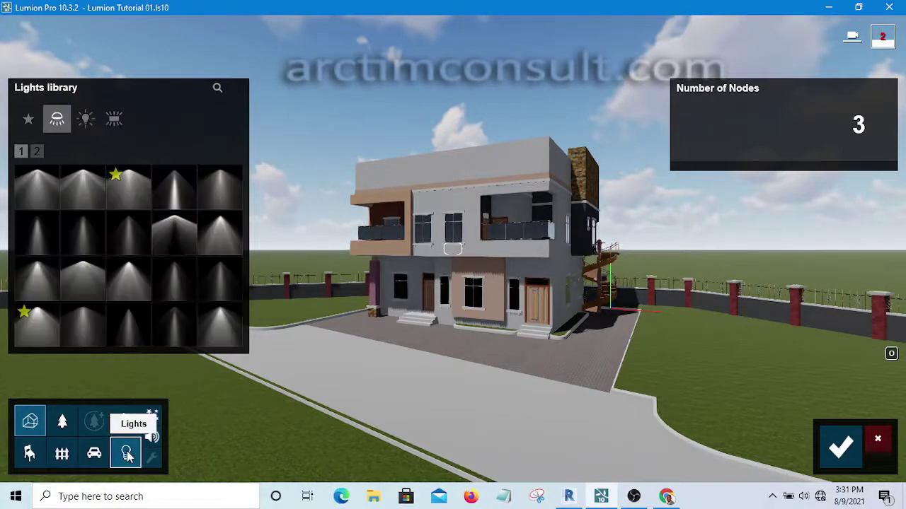
click(124, 191)
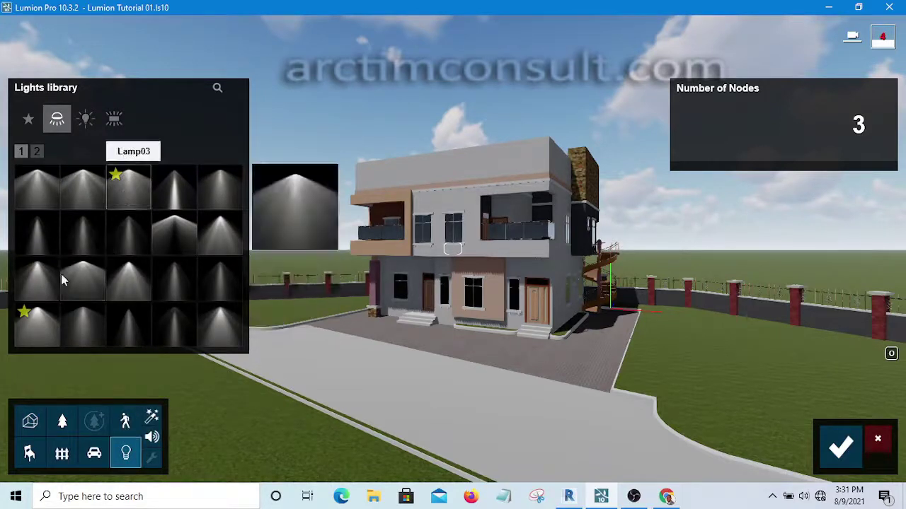
click(40, 325)
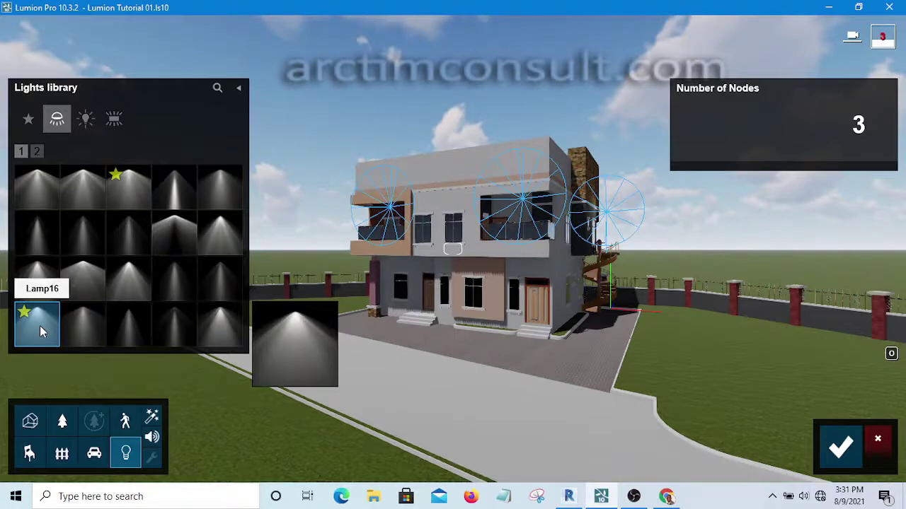
click(841, 453)
click(840, 453)
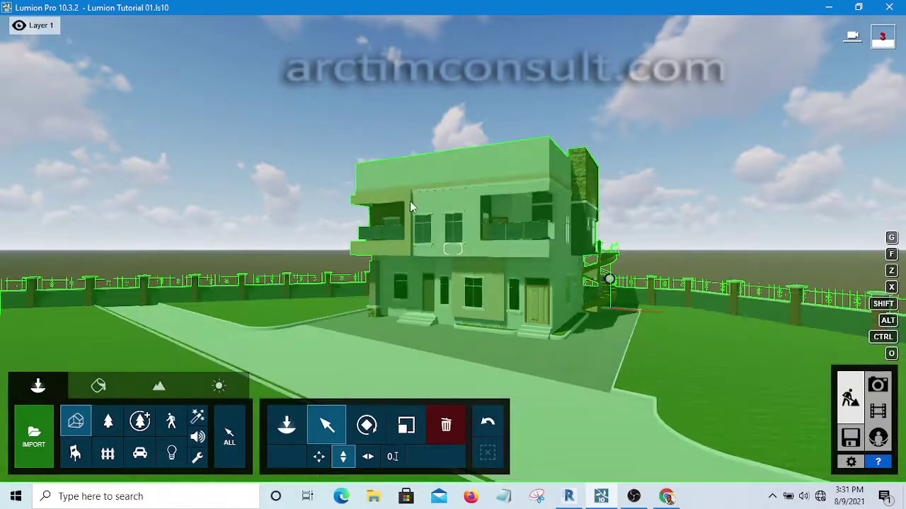
key(ctrl+z)
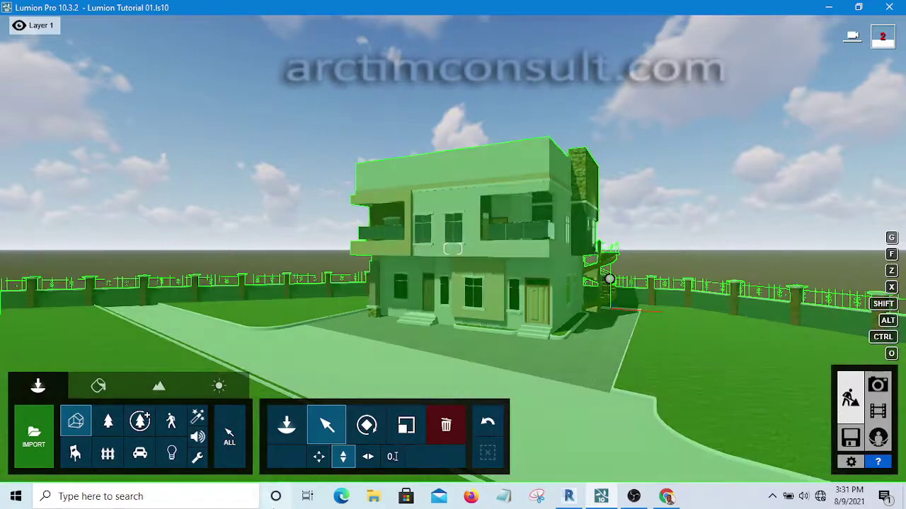
Switch to the Lights category and select all three Lamp16 spotlights at the house's balconies together
click(171, 455)
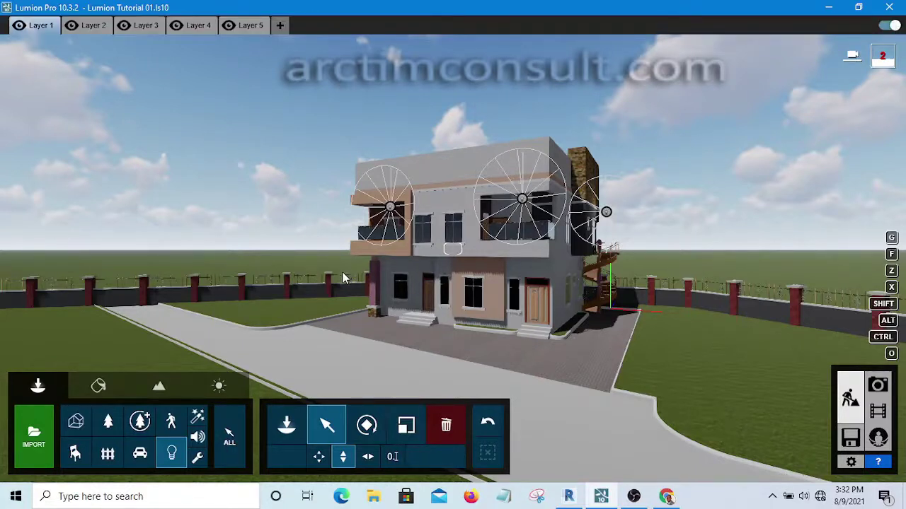
ctrl+drag(739, 71, 339, 276)
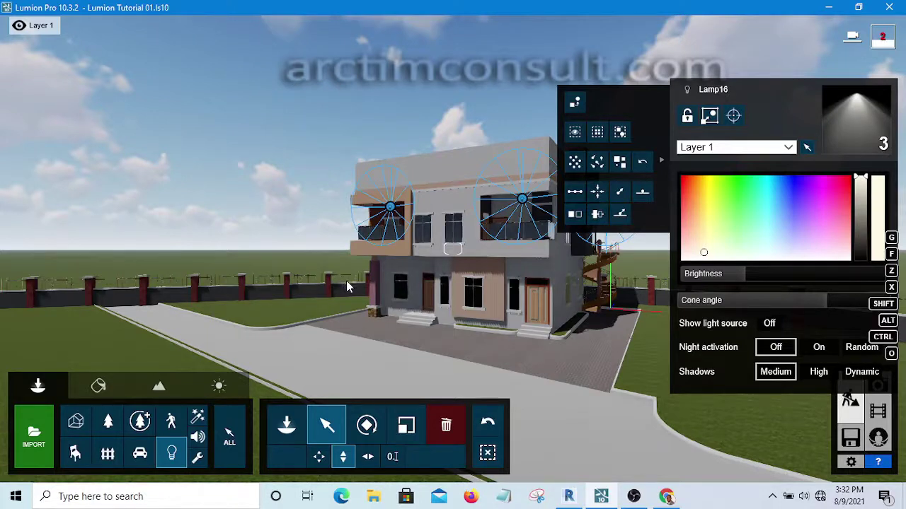
key(d)
key(d)
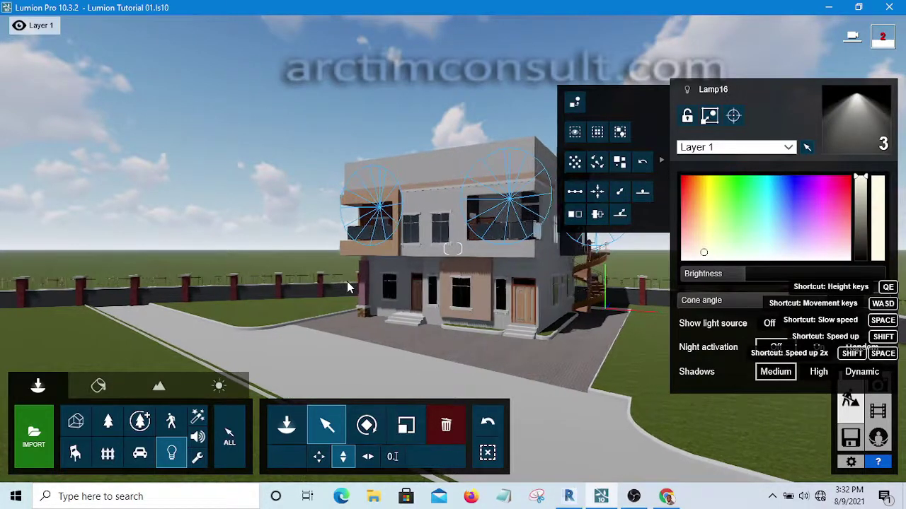
key(d)
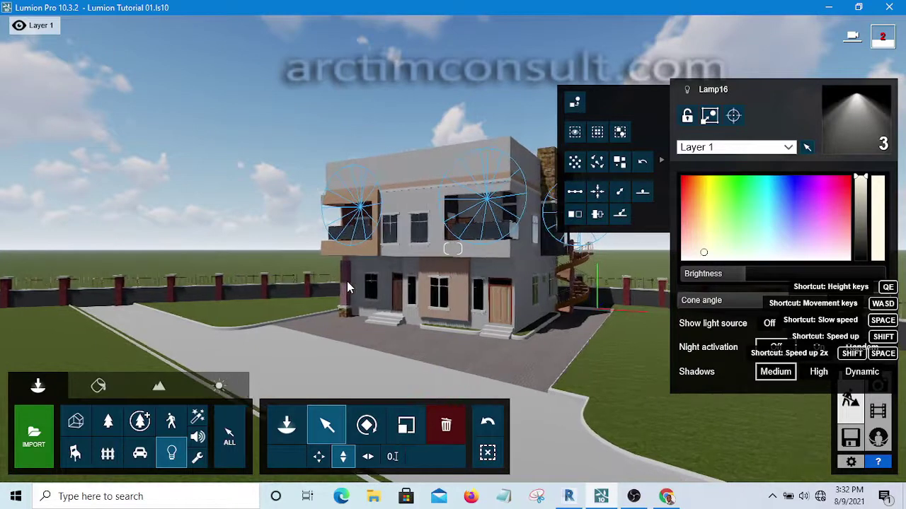
key(d)
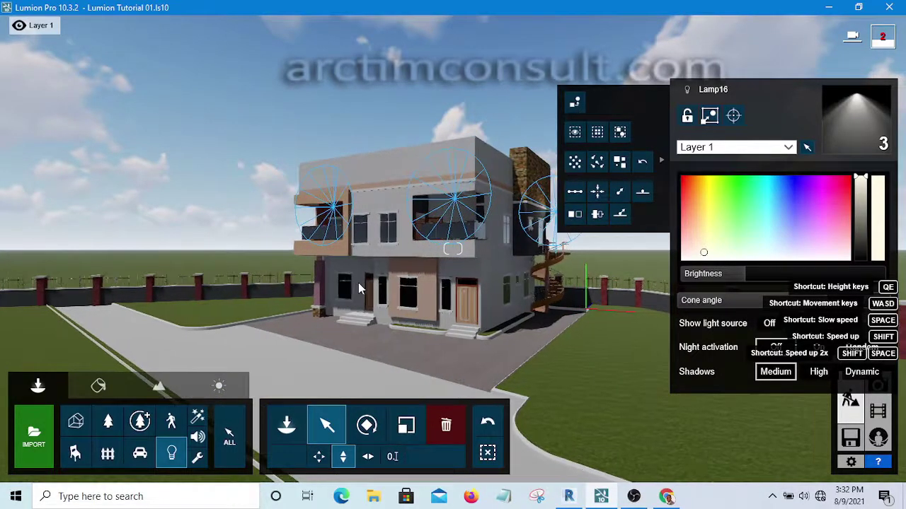
key(d)
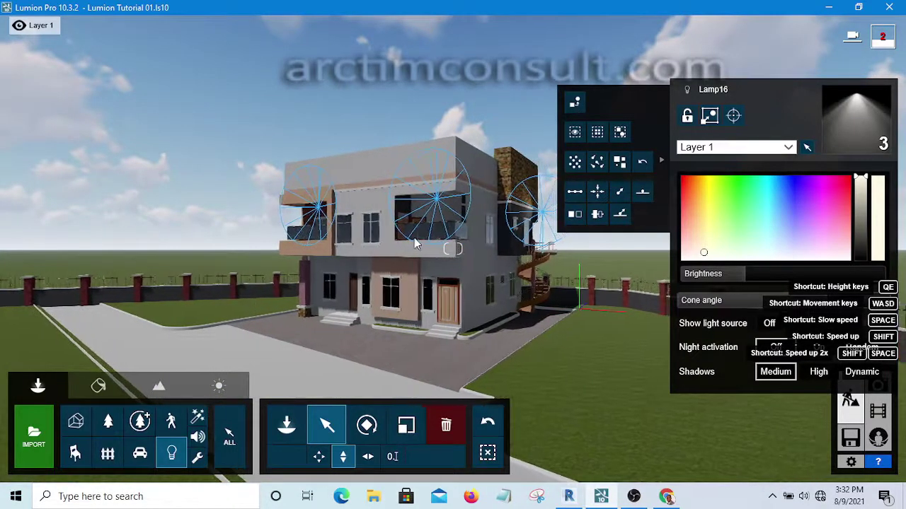
key(d)
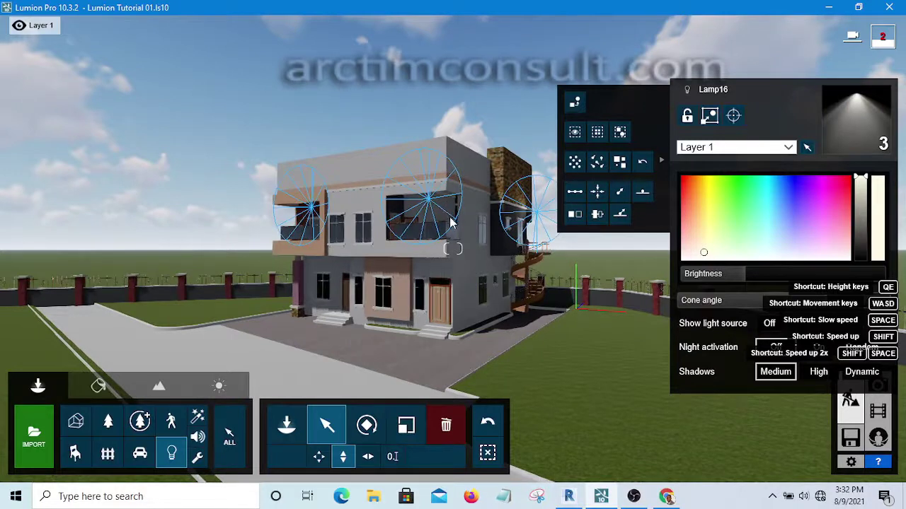
Rotate the three selected Lamp16 spotlights to shine straight down and narrow their cone angle slightly
click(368, 424)
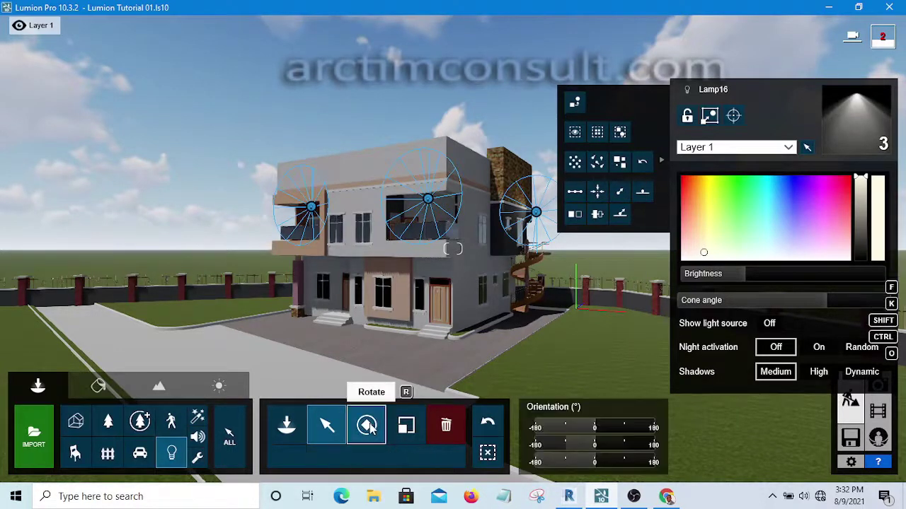
click(625, 446)
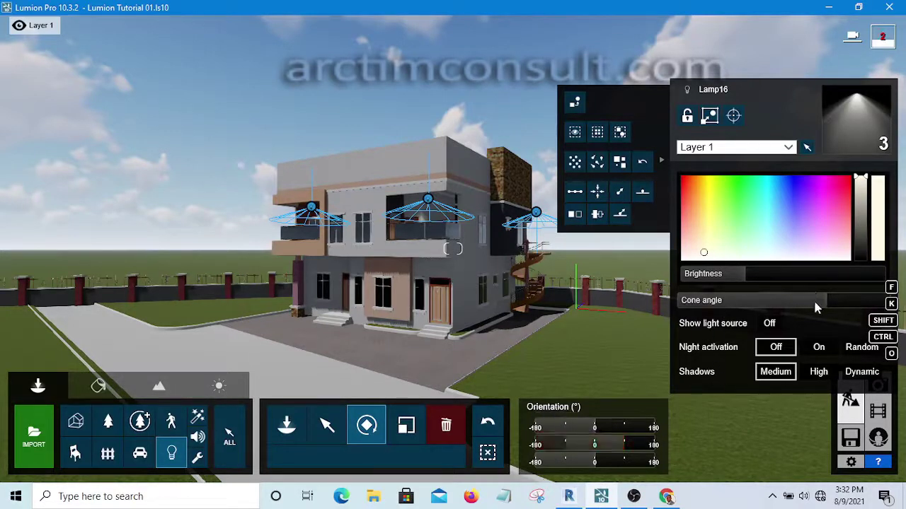
mouse_move(867, 302)
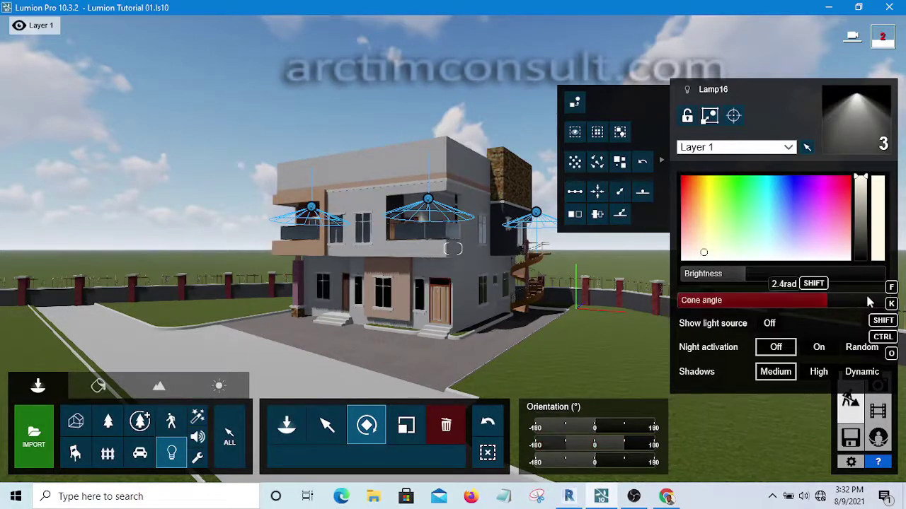
click(854, 297)
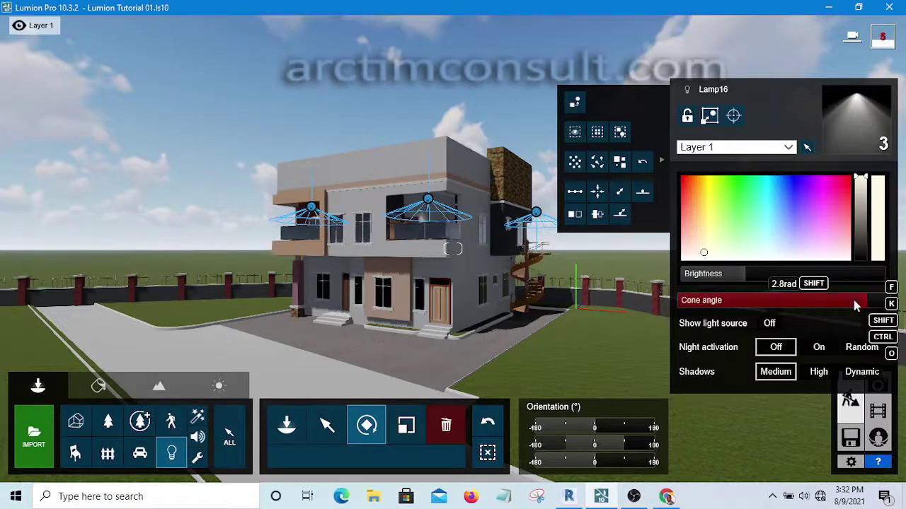
click(812, 310)
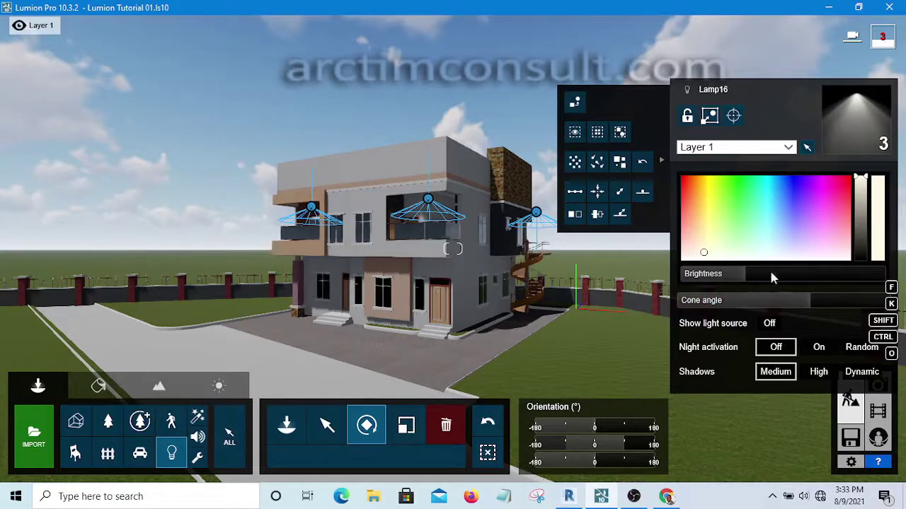
Raise the spotlights' brightness to about 1392.9 and lower the sun height until the scene is at night
drag(779, 274, 770, 274)
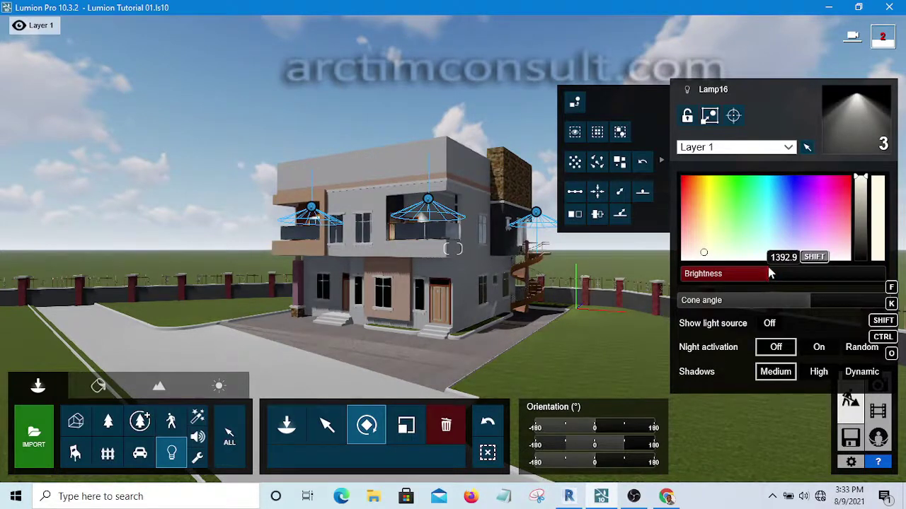
click(220, 387)
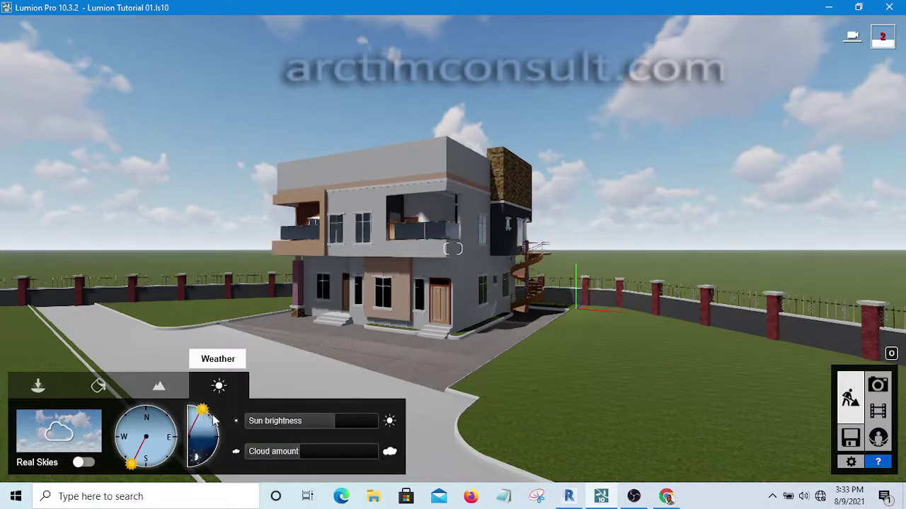
mouse_move(223, 443)
mouse_down()
mouse_move(225, 453)
mouse_move(191, 481)
mouse_up()
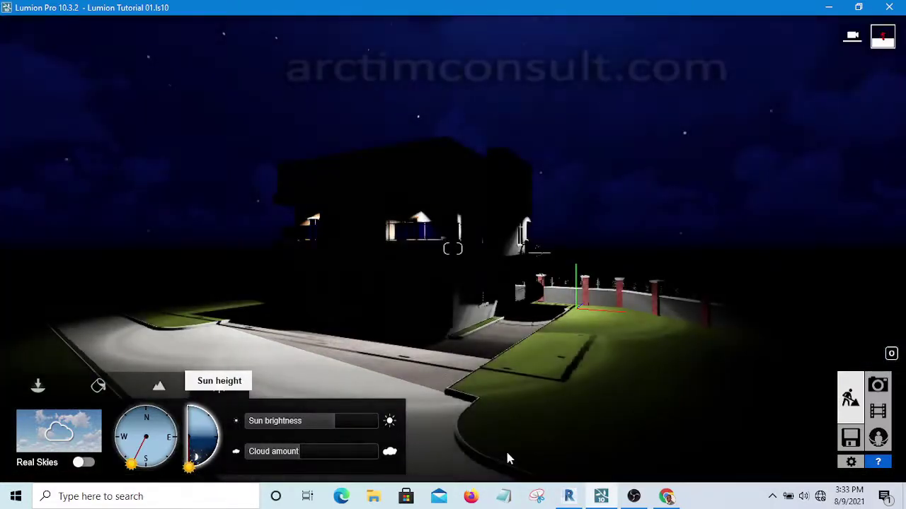
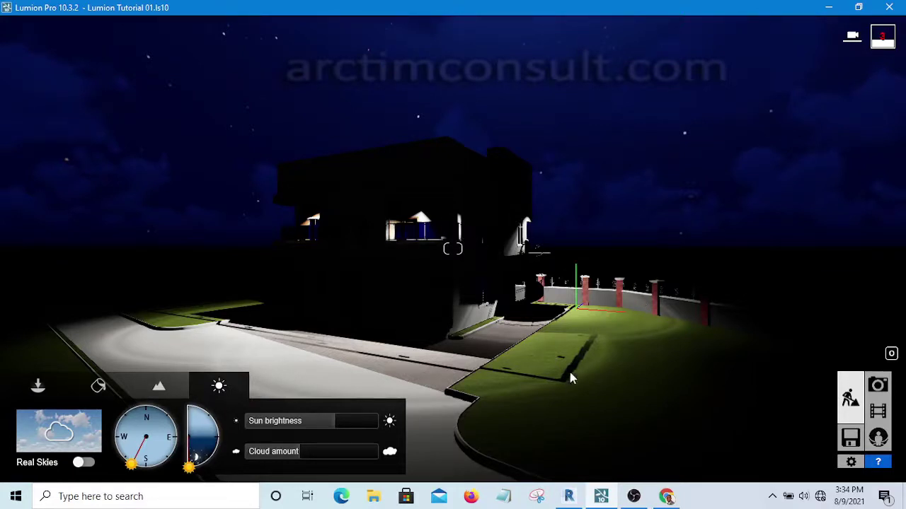
Switch to Revit, filter the isolated 3D view's selection down to Lighting Fixtures, and delete the three light nodes
click(568, 496)
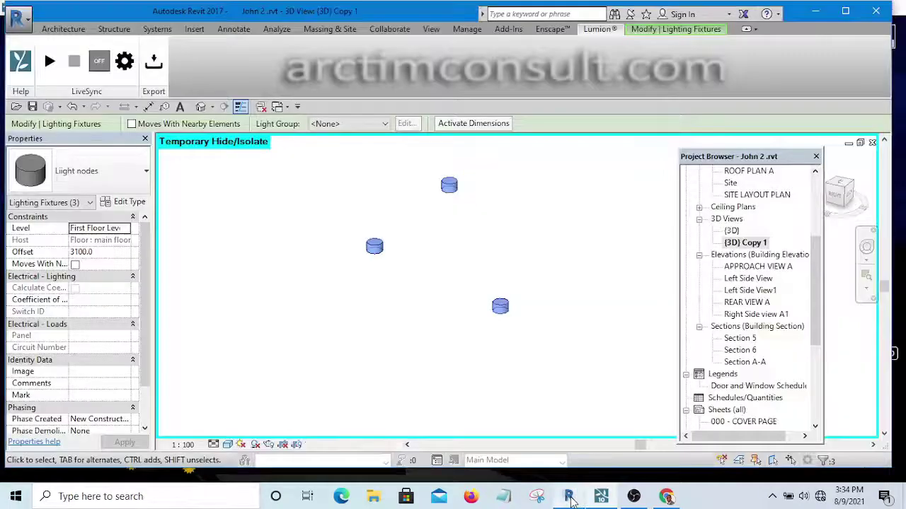
click(556, 246)
scroll(442, 303, down, 3)
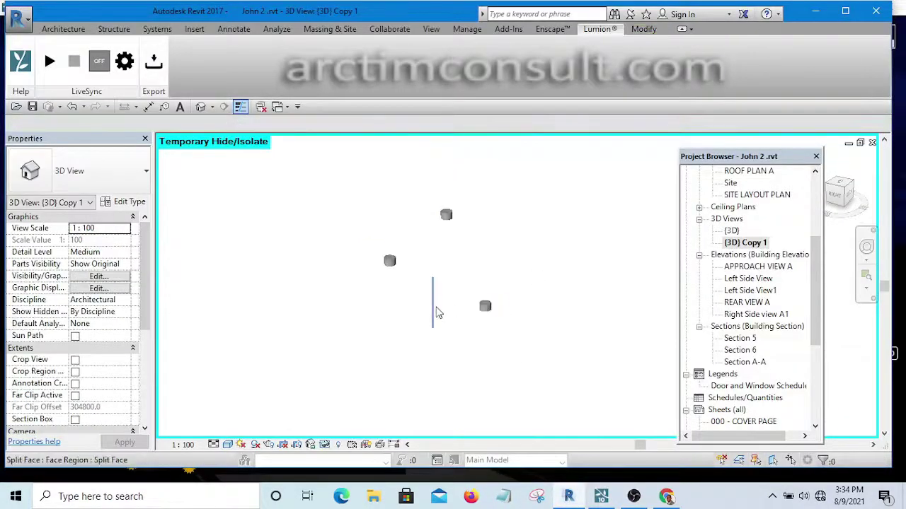
scroll(485, 286, up, 2)
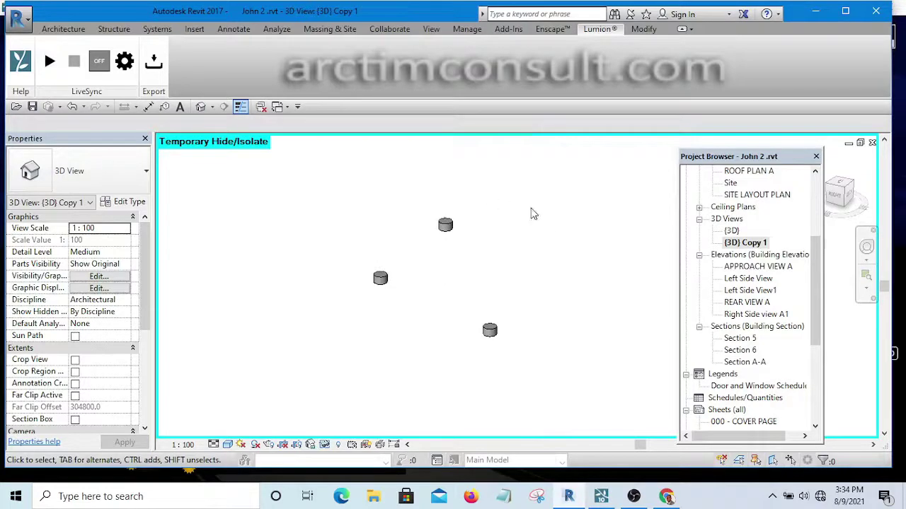
drag(595, 149, 307, 392)
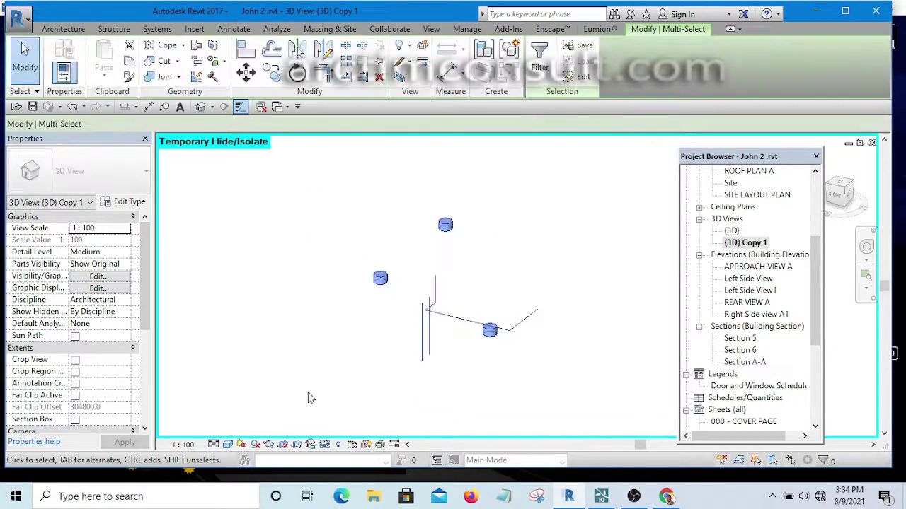
click(541, 58)
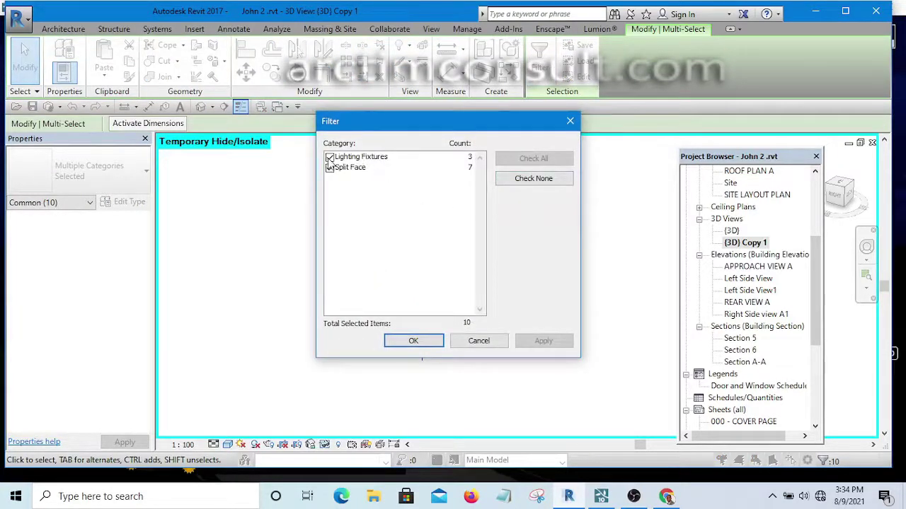
click(330, 157)
click(330, 168)
click(330, 157)
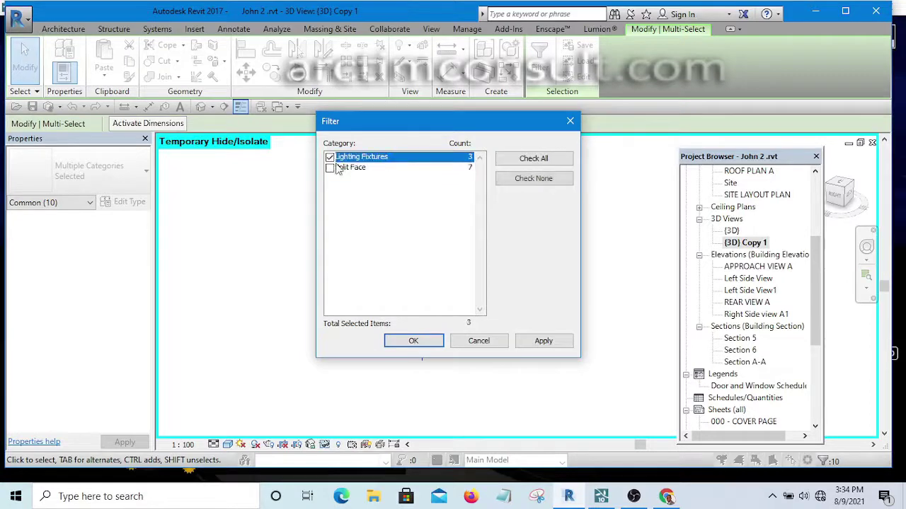
click(413, 340)
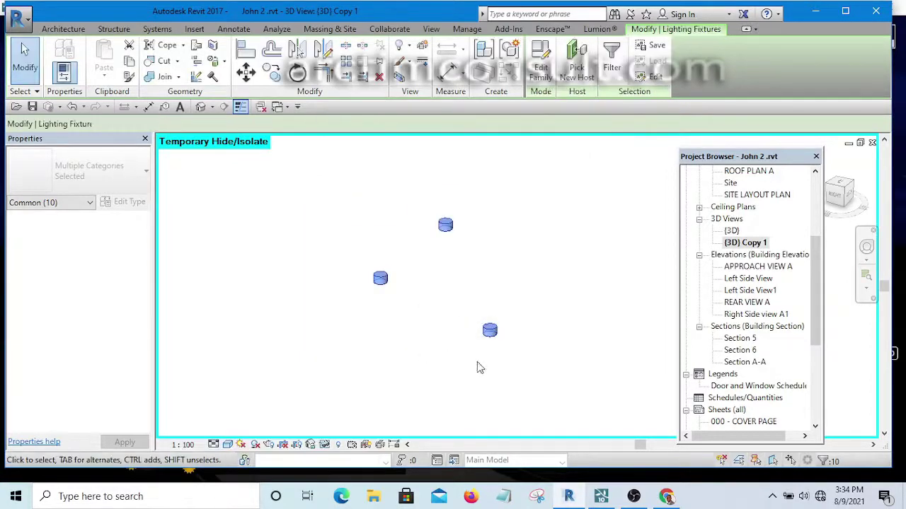
key(Delete)
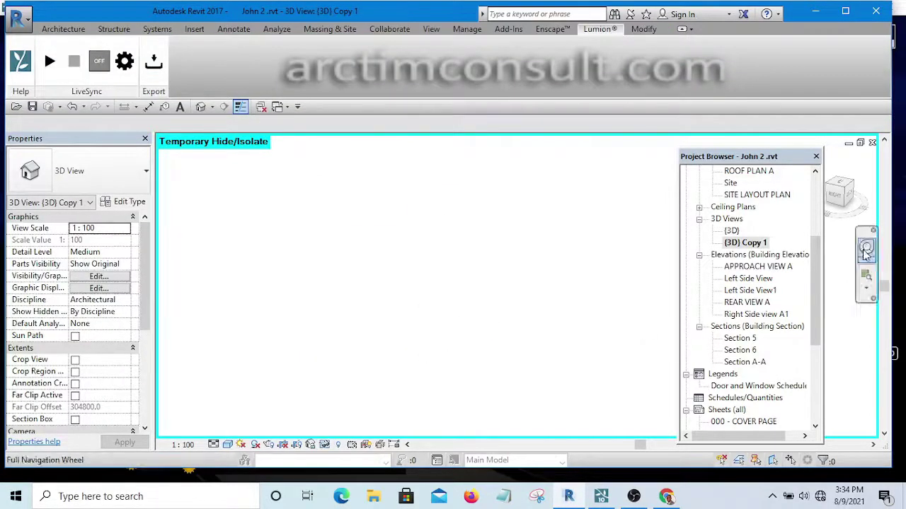
Reset the temporary hide/isolate in the 3D view and open the FIRST FLOOR PLAN A floor plan
click(324, 445)
click(396, 430)
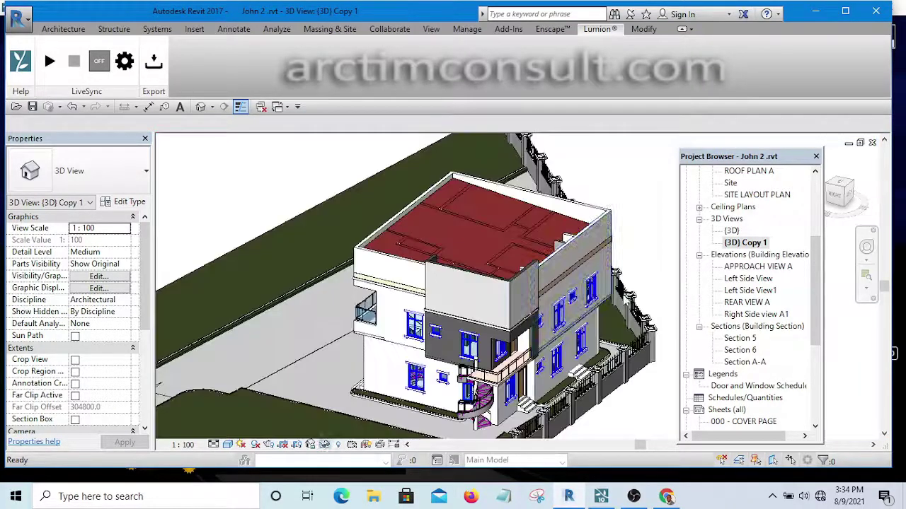
drag(819, 273, 821, 196)
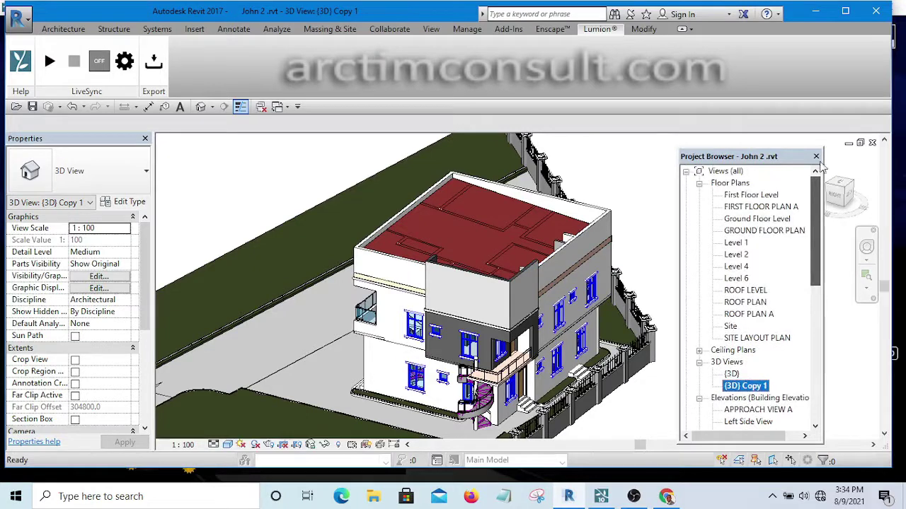
double_click(751, 195)
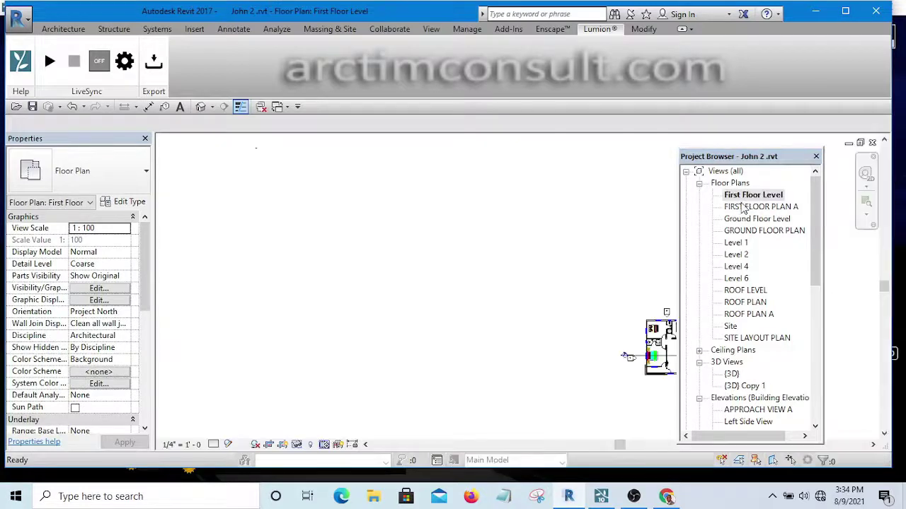
double_click(761, 206)
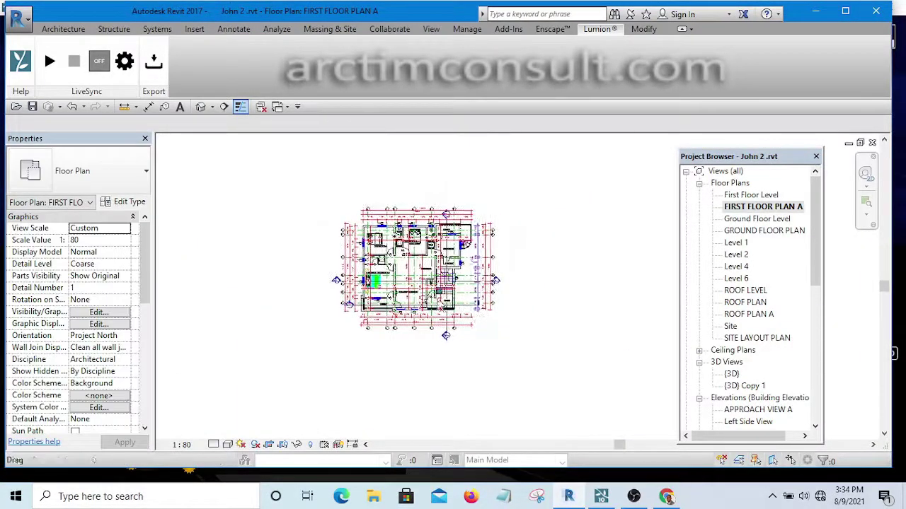
Start placing Liight nodes lighting fixtures and put one at the head of the bed in the master bedroom
scroll(388, 304, up, 2)
scroll(389, 306, up, 3)
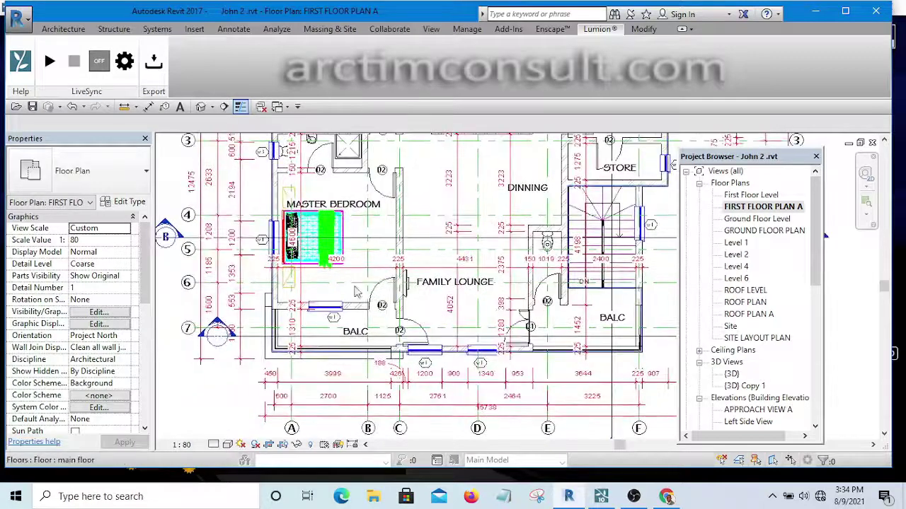
scroll(388, 319, up, 1)
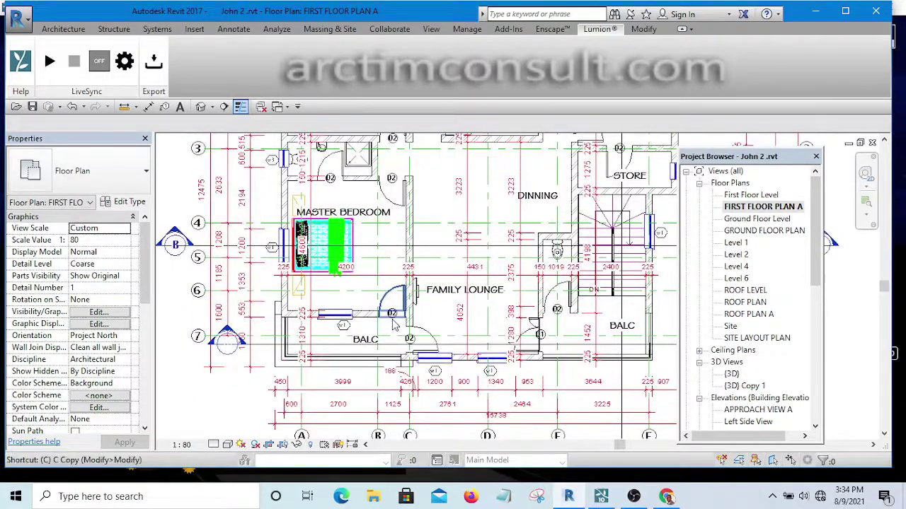
key(l)
key(f)
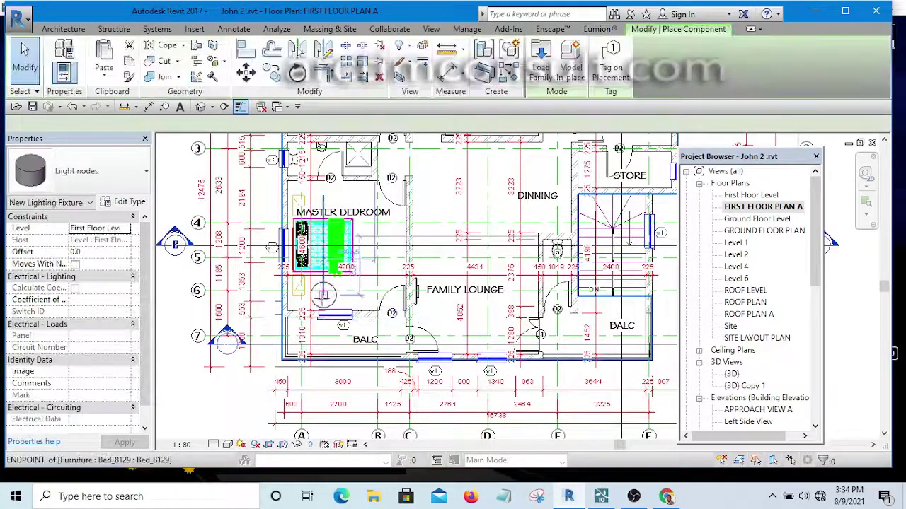
middle_drag(351, 323, 417, 357)
scroll(382, 324, up, 4)
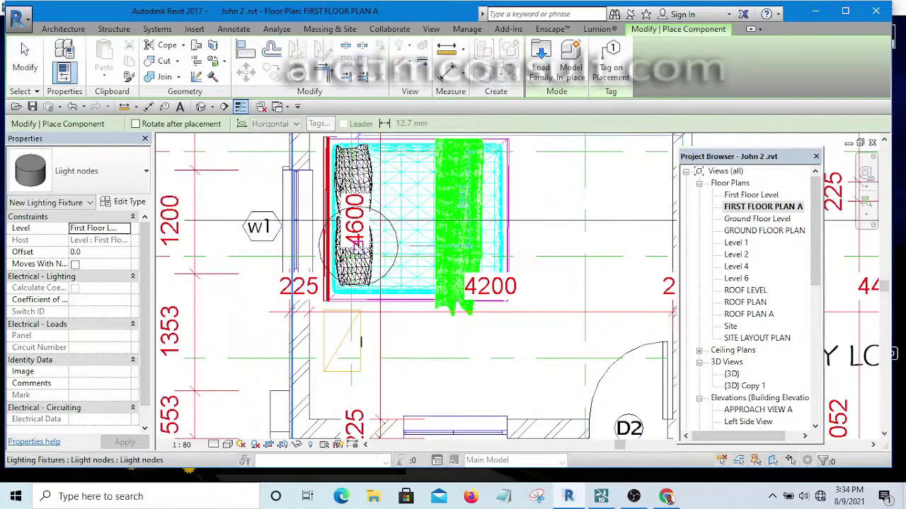
scroll(322, 284, down, 4)
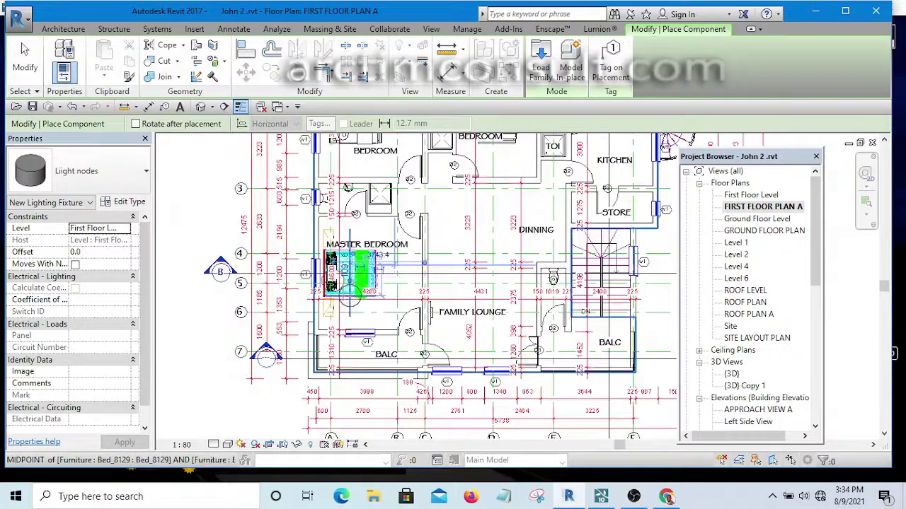
scroll(333, 283, up, 1)
scroll(337, 290, up, 1)
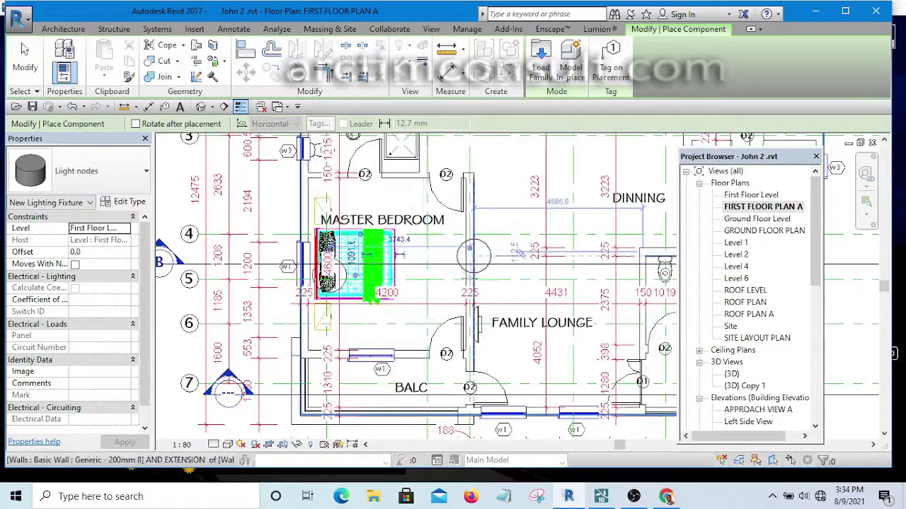
Place light nodes at the bedhead in the bedroom beyond the master bedroom and on the family lounge's wall shared with the master bedroom
scroll(368, 269, down, 6)
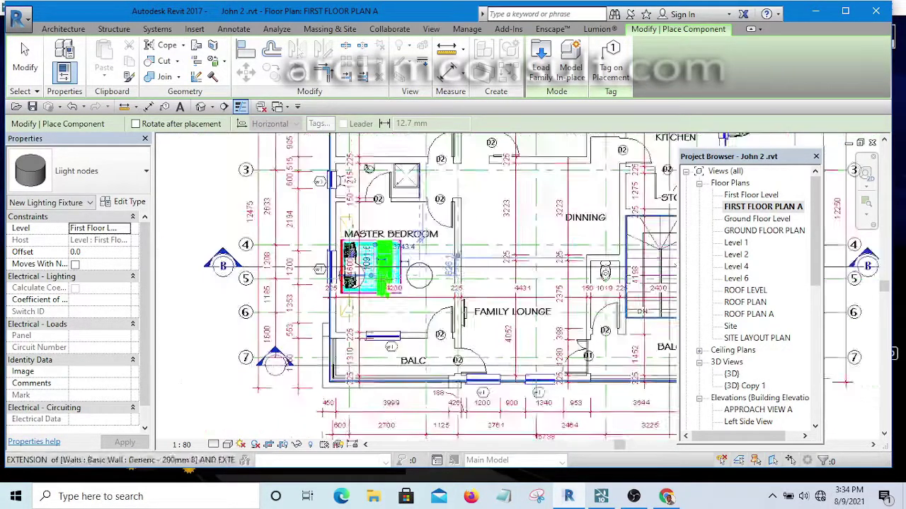
scroll(446, 281, up, 1)
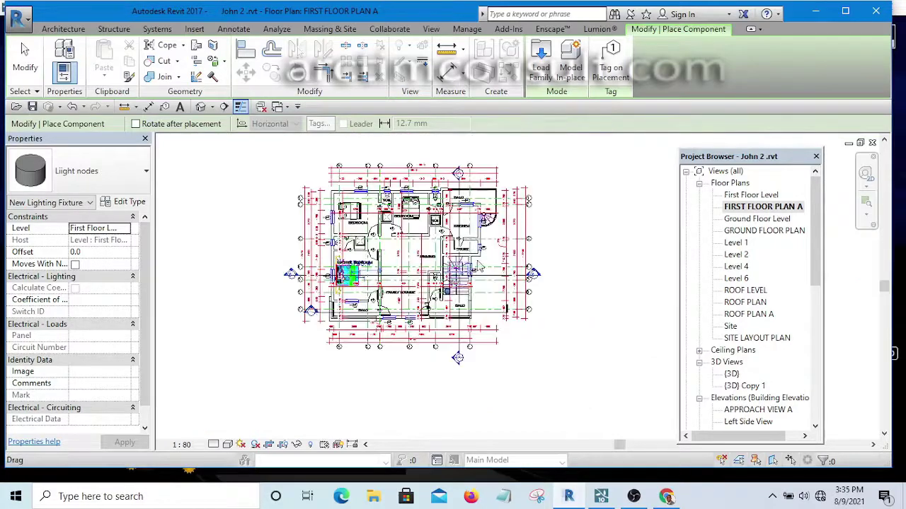
scroll(361, 230, up, 5)
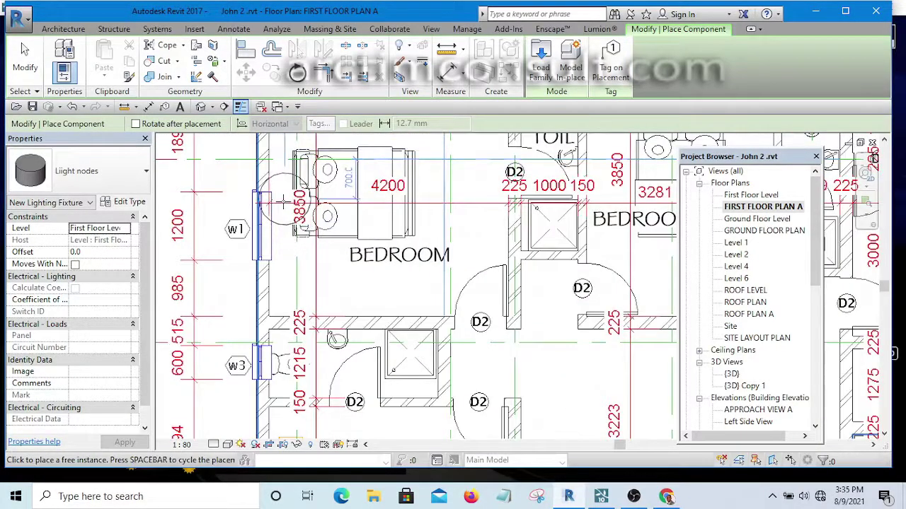
scroll(298, 205, down, 5)
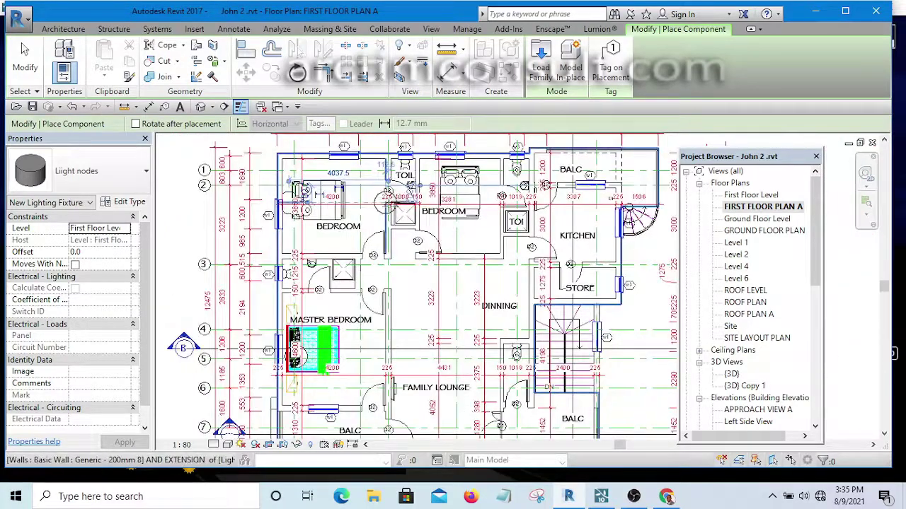
scroll(441, 362, up, 3)
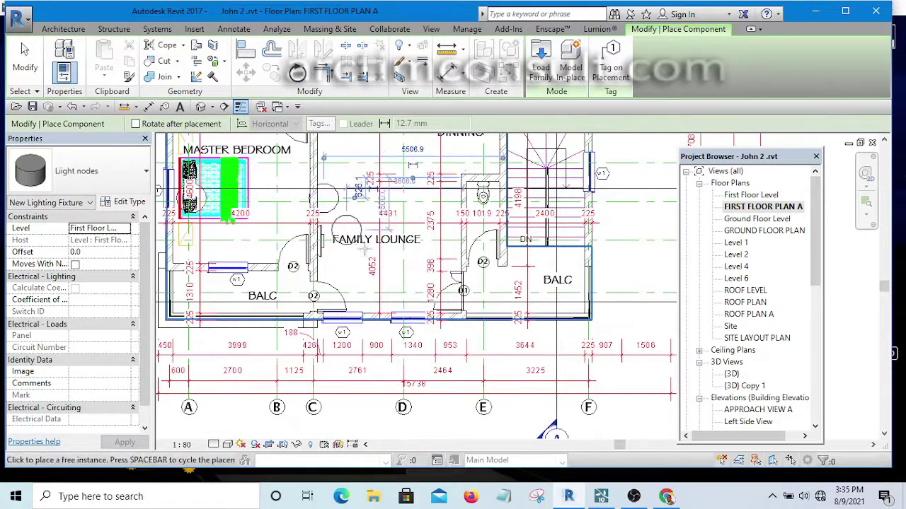
Place another light node on the kitchen wall that faces the adjoining toilet
scroll(541, 350, down, 2)
scroll(541, 352, up, 2)
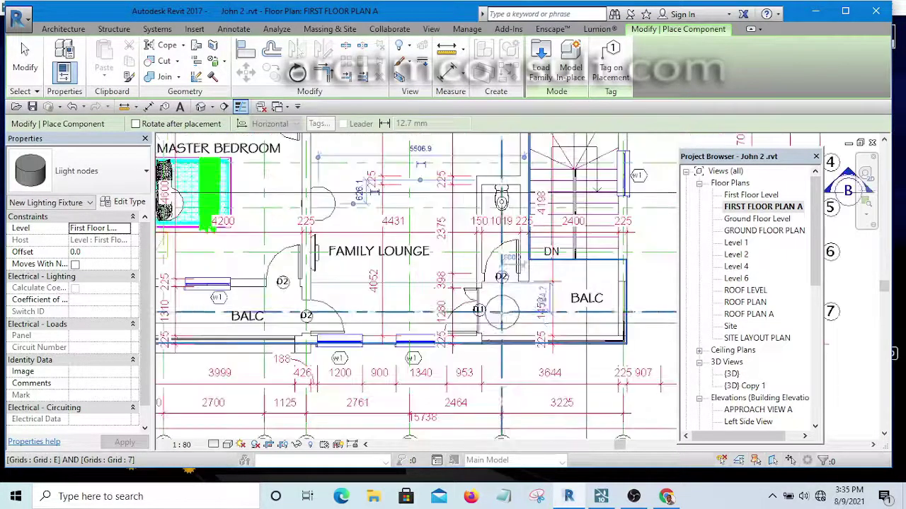
scroll(503, 352, down, 5)
scroll(503, 351, up, 5)
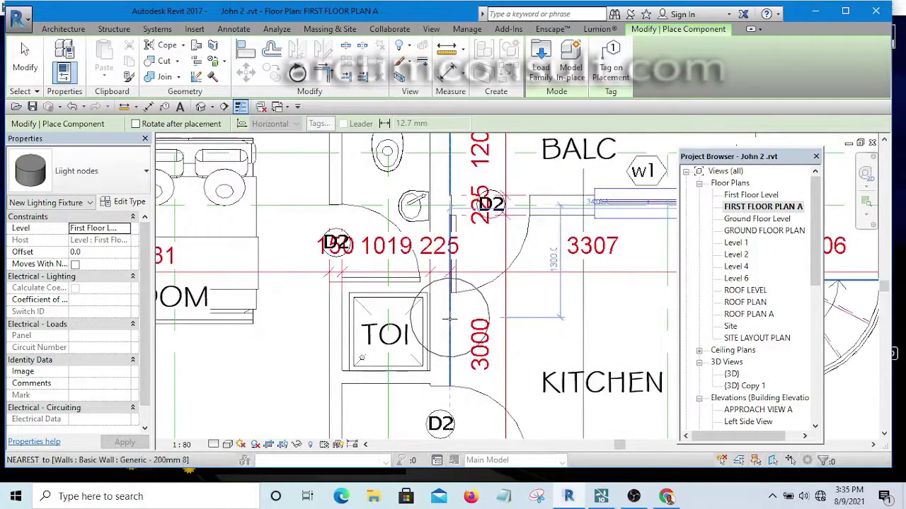
click(450, 322)
scroll(532, 308, down, 5)
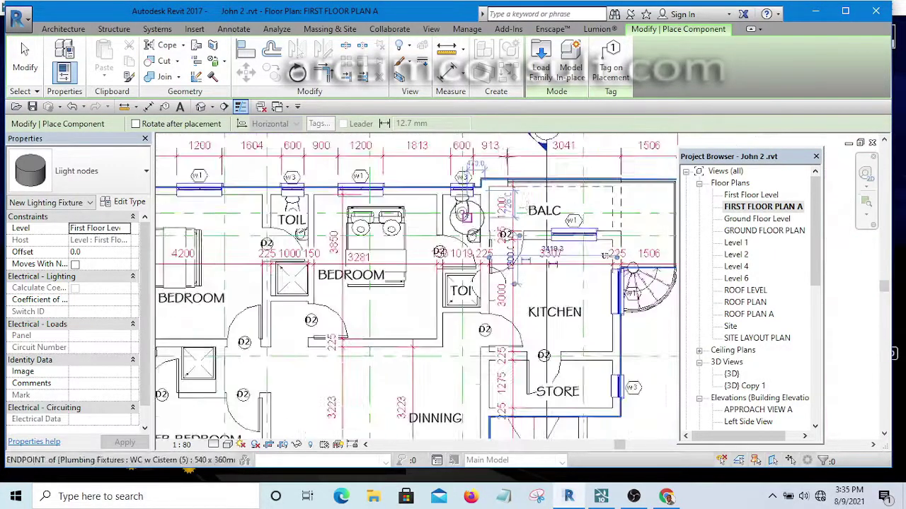
Finish placing light nodes and open the {3D} Copy 1 view
right_click(378, 139)
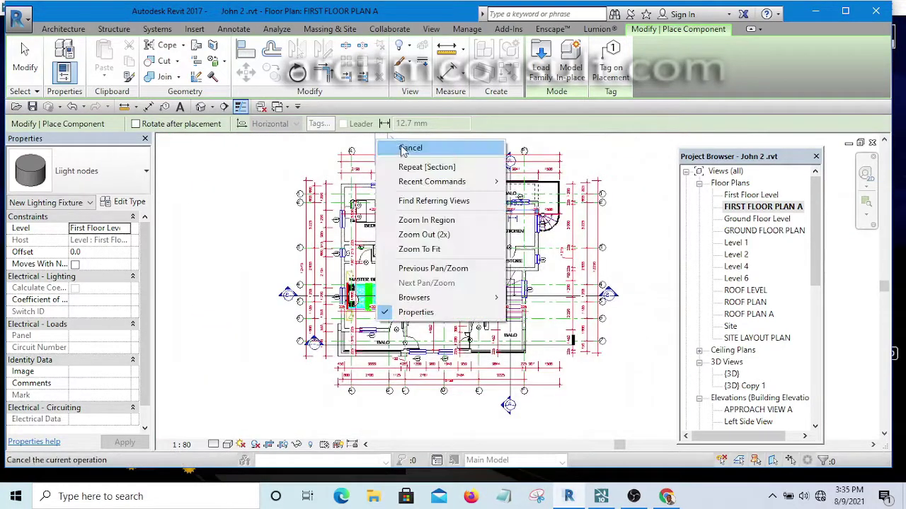
click(402, 151)
right_click(626, 162)
click(640, 171)
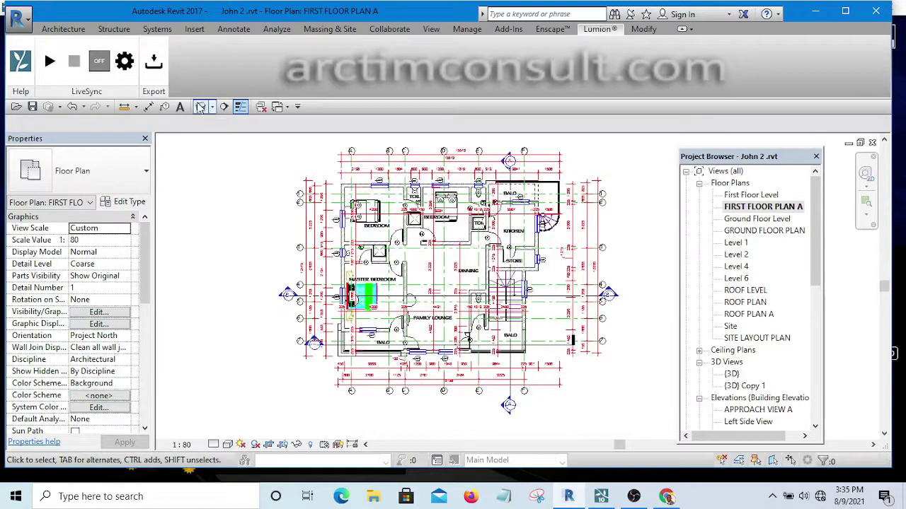
drag(821, 268, 837, 311)
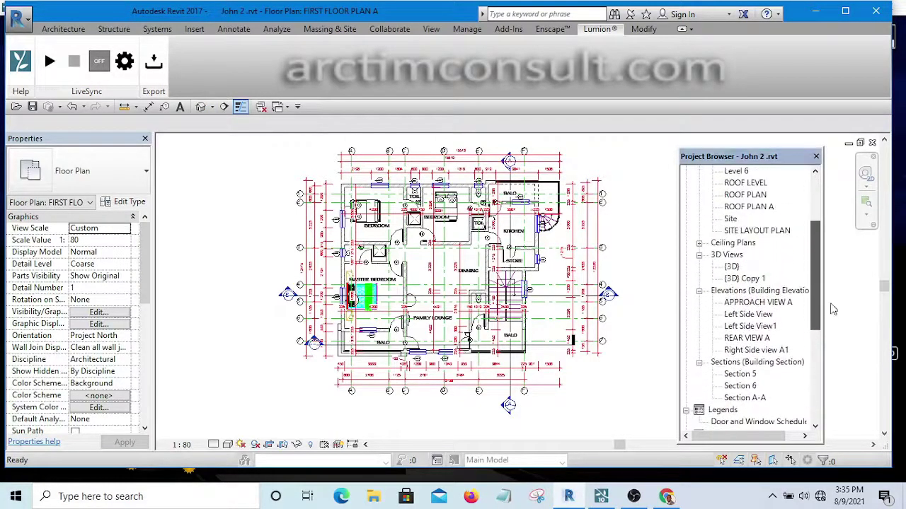
double_click(746, 279)
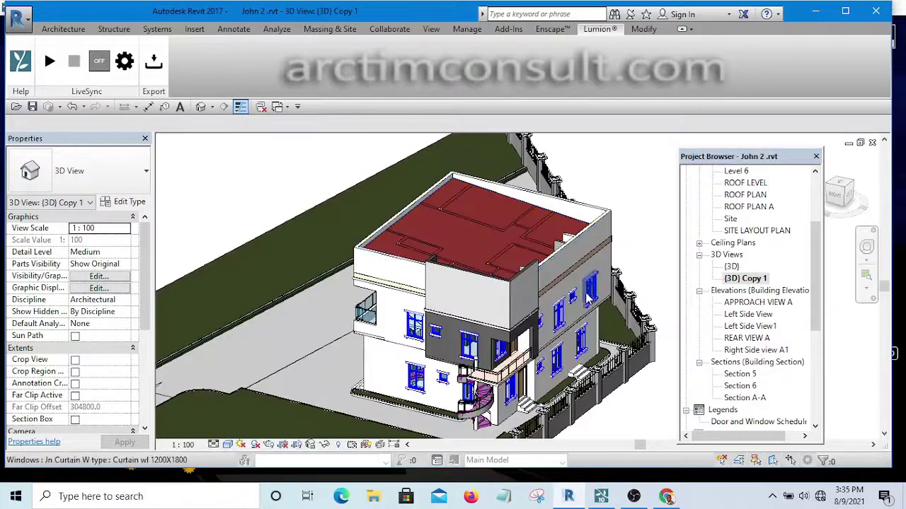
Turn the 3D view to face the house's right side and select the elements around the house and fence with a window selection
scroll(609, 280, down, 3)
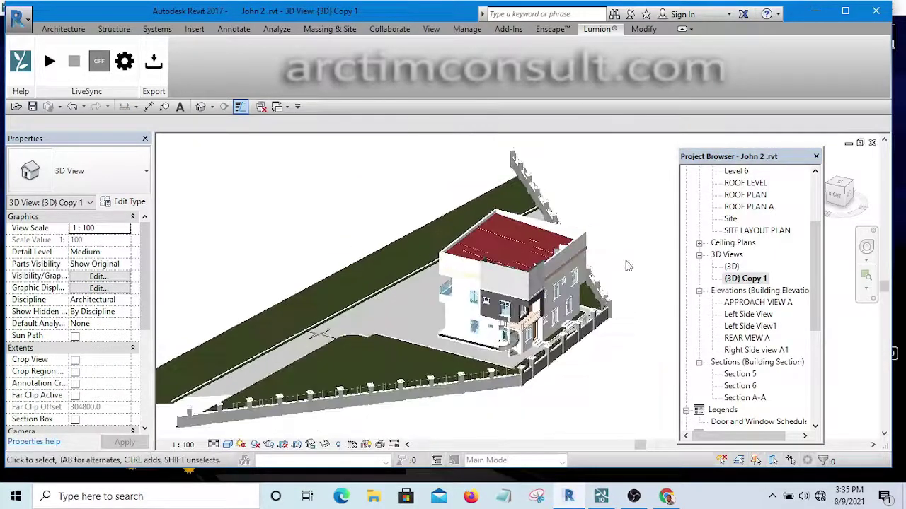
click(838, 205)
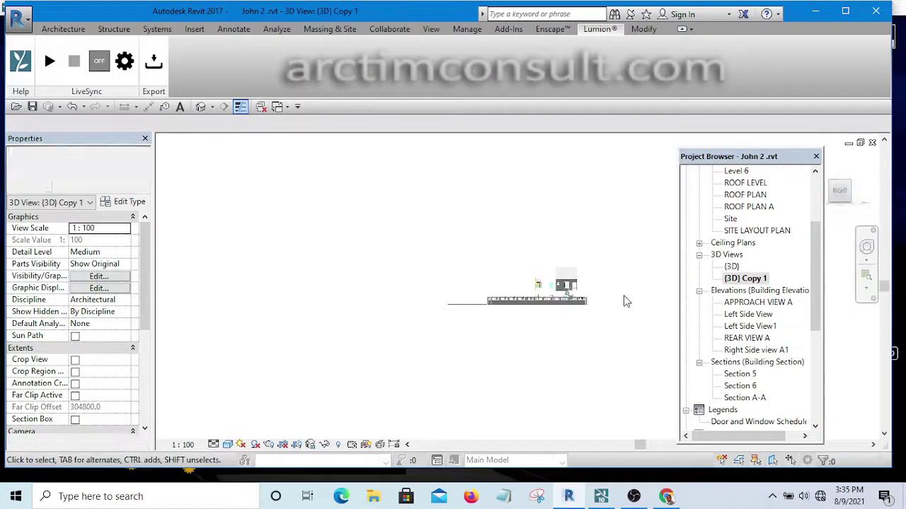
scroll(531, 305, up, 5)
middle_drag(437, 319, 390, 318)
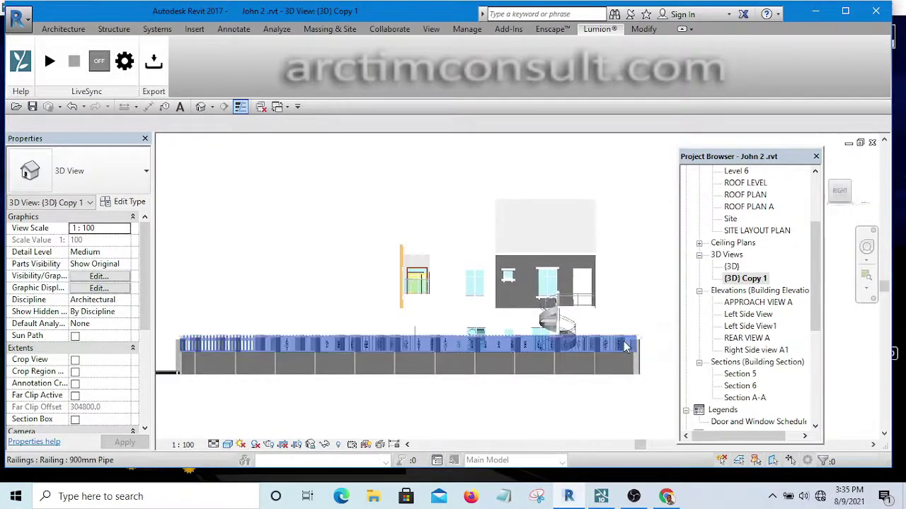
middle_drag(589, 322, 504, 323)
scroll(440, 317, up, 1)
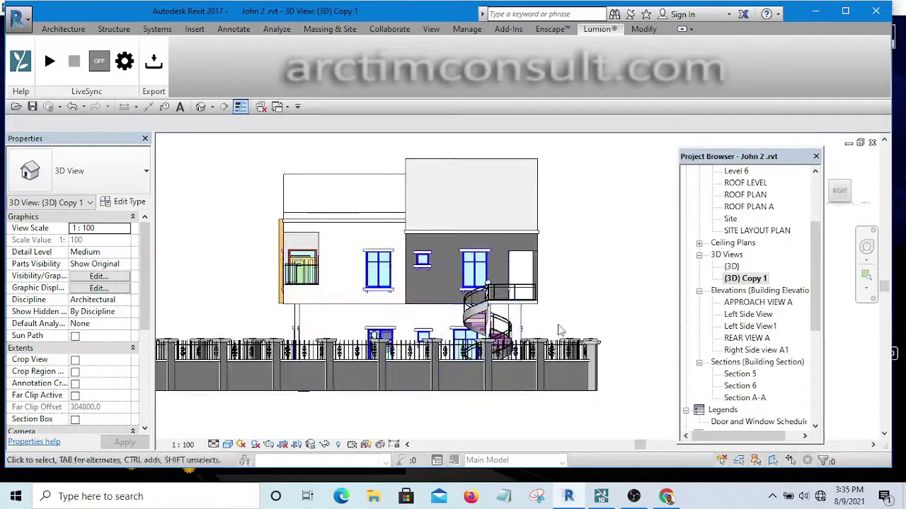
middle_drag(549, 259, 557, 191)
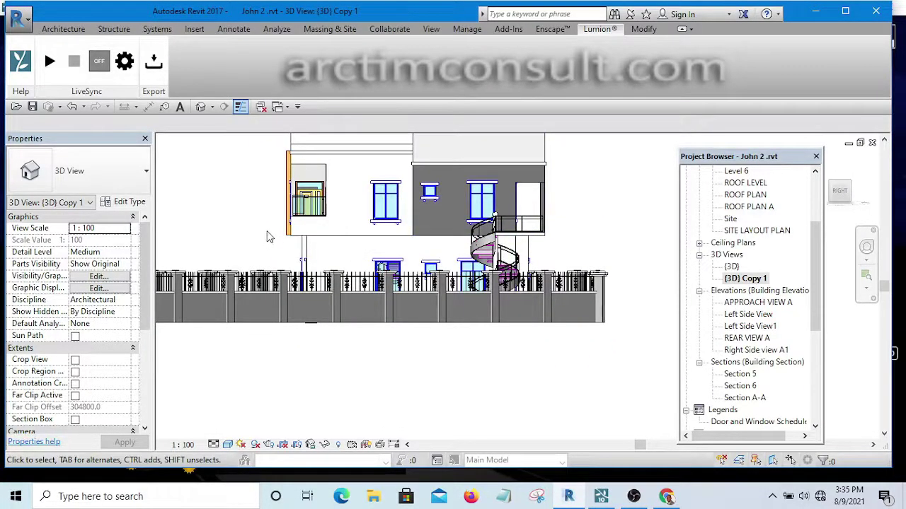
drag(269, 238, 632, 383)
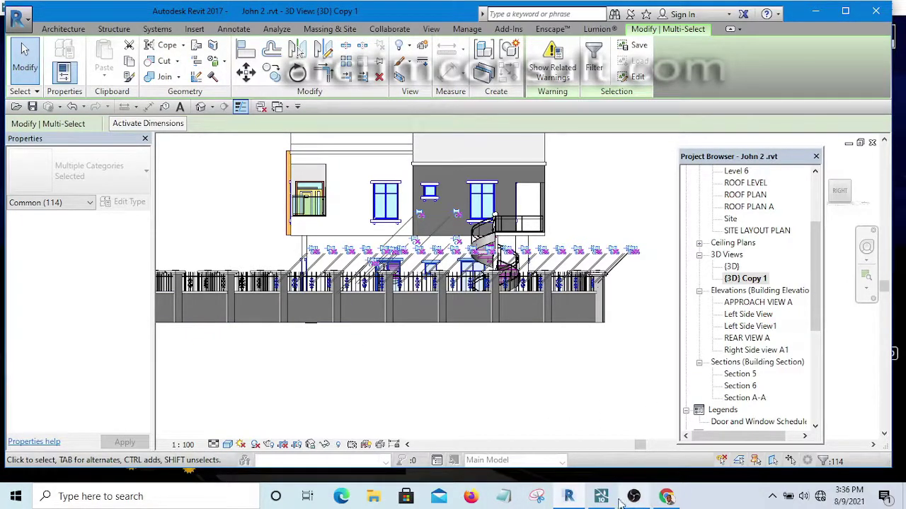
Switch to Chrome and go back from the Udemy course page to the Arctim Consult website
click(666, 498)
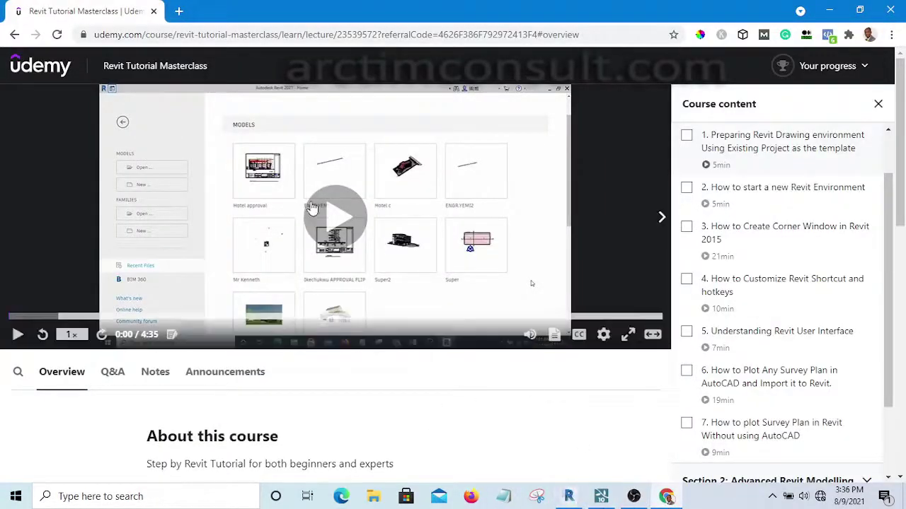
click(16, 35)
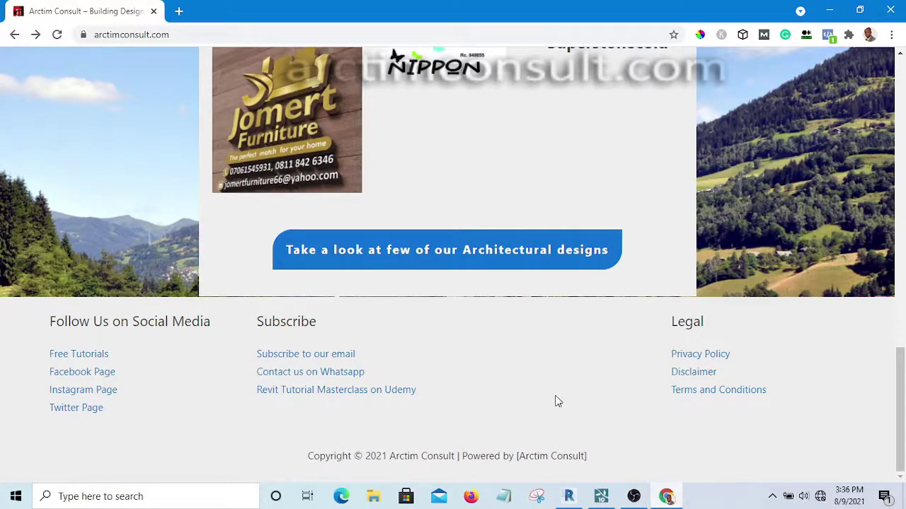
click(570, 498)
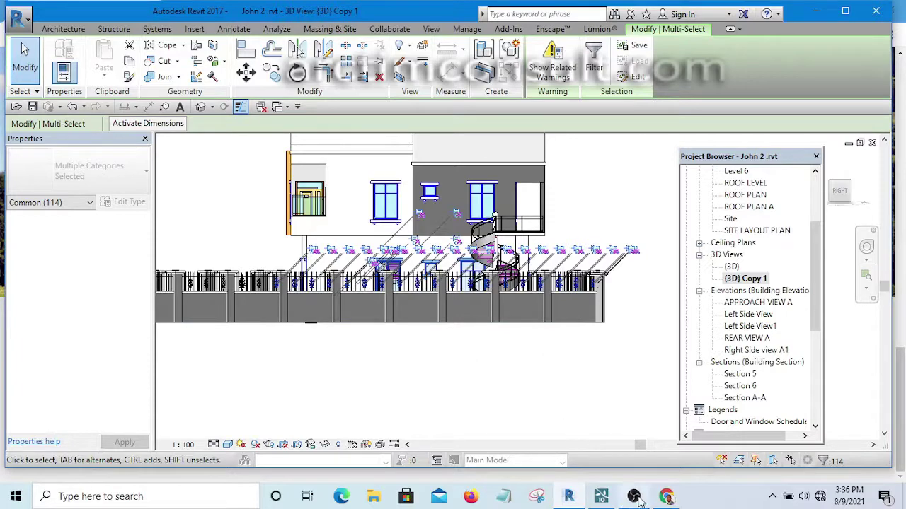
click(667, 497)
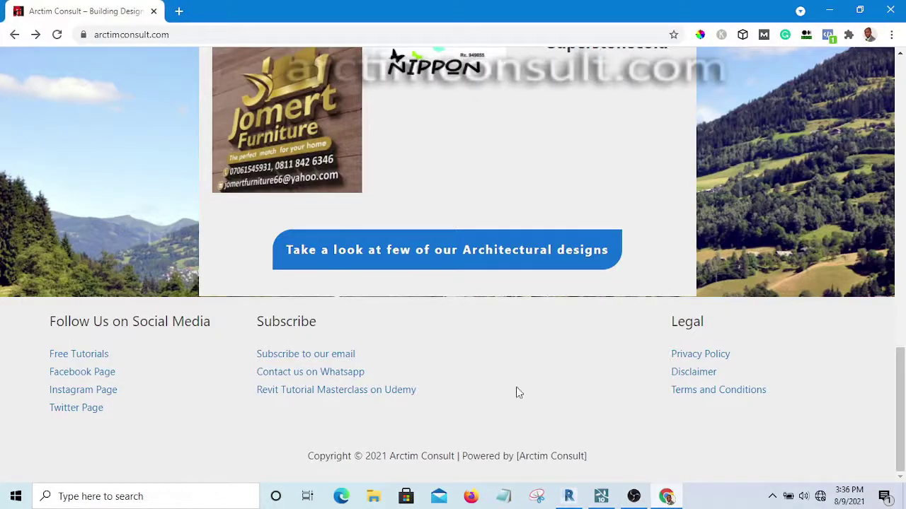
Open the site's Revit Tutorial Masterclass on Udemy link in a new tab, view it, and return to Revit
scroll(489, 356, up, 4)
scroll(495, 351, down, 5)
right_click(339, 398)
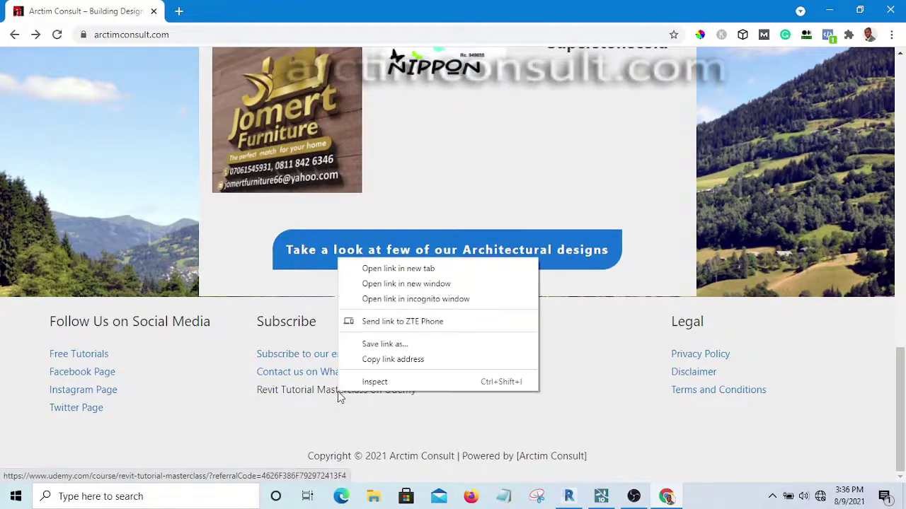
click(389, 272)
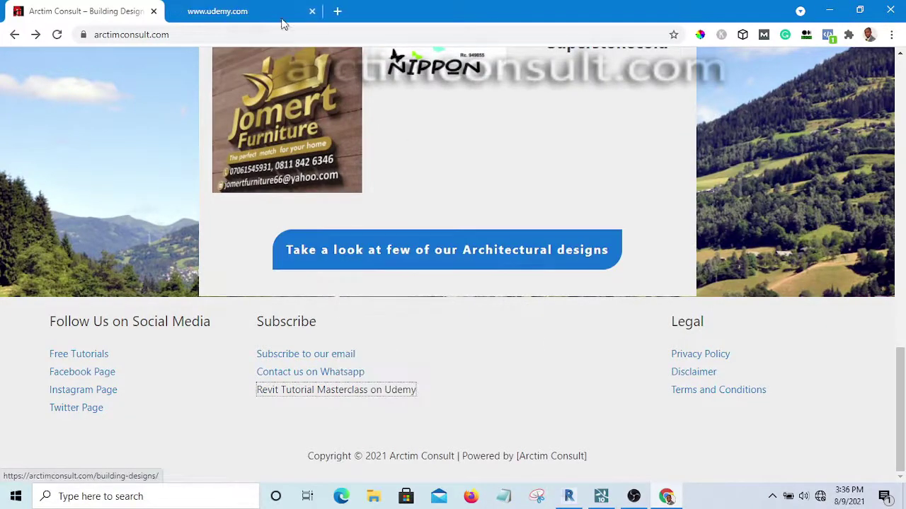
click(262, 9)
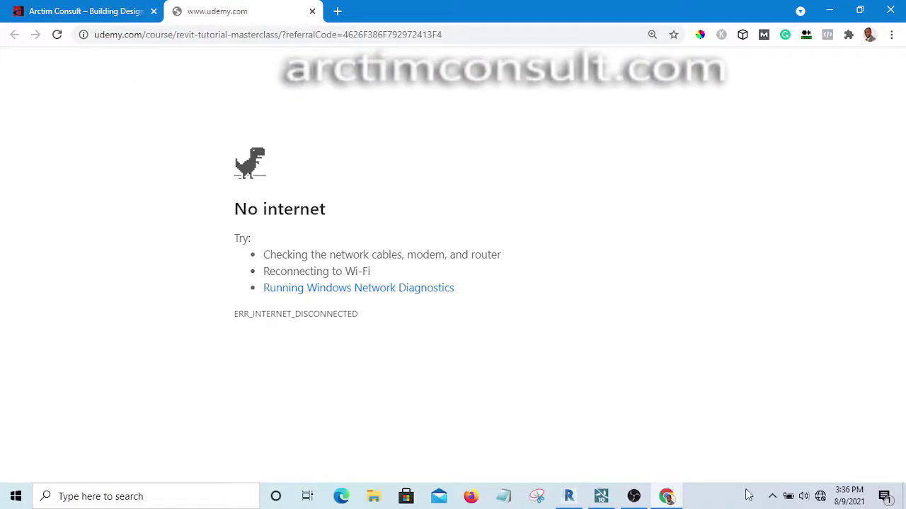
click(828, 10)
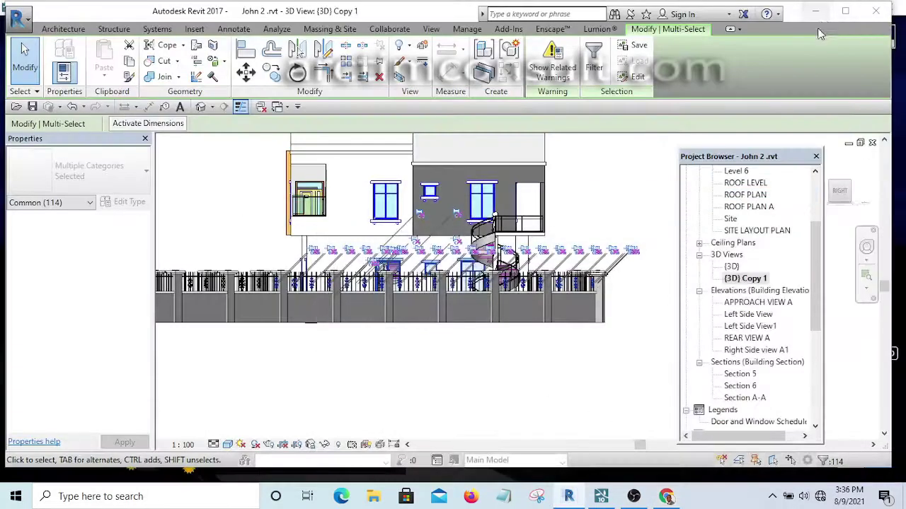
middle_drag(557, 435, 565, 468)
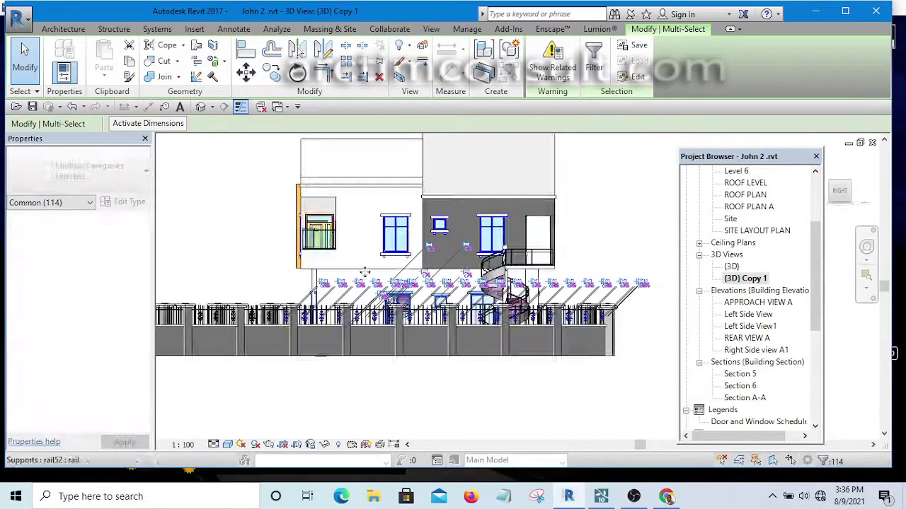
middle_drag(493, 416, 474, 437)
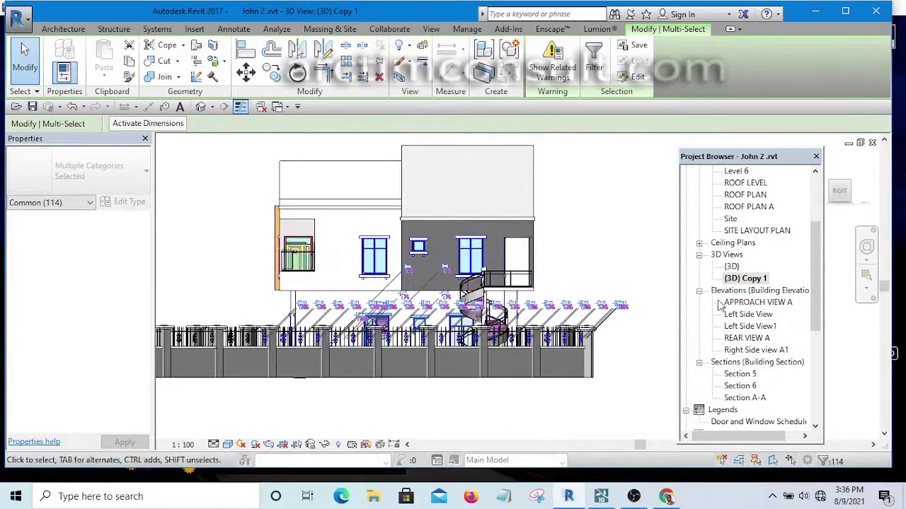
click(593, 57)
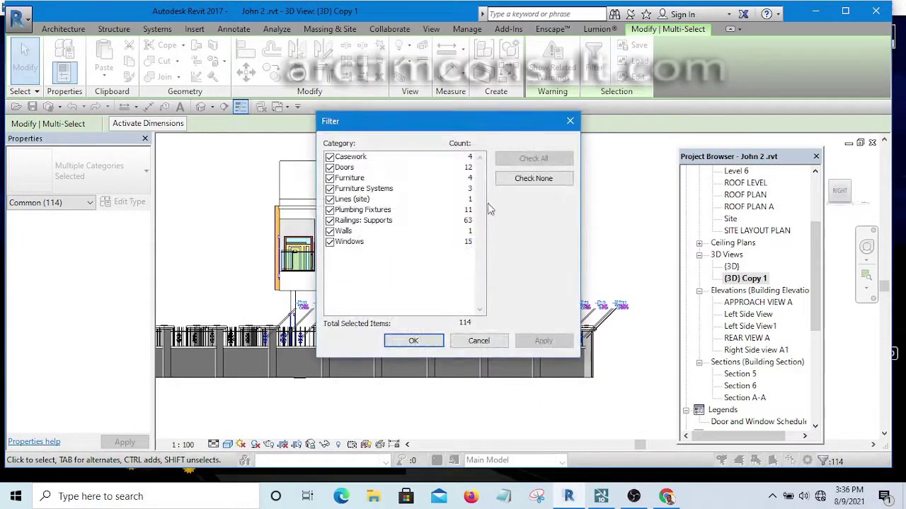
click(541, 178)
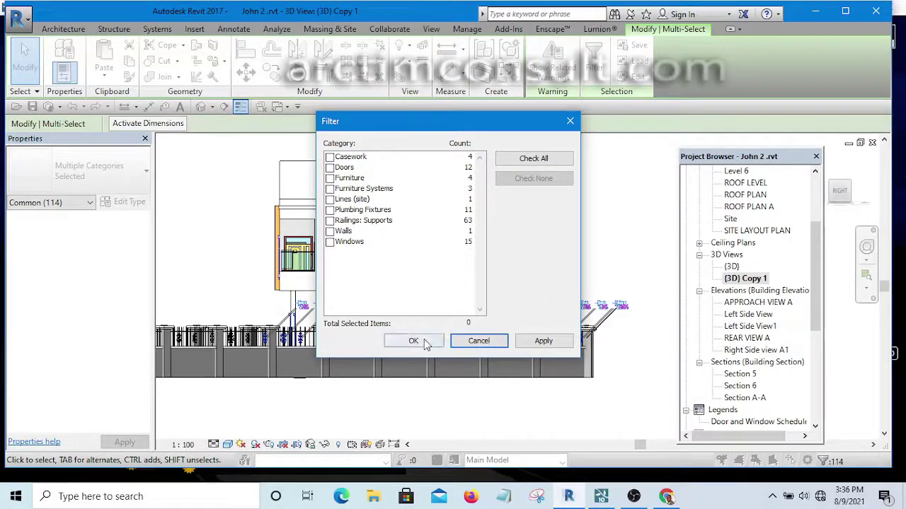
click(478, 342)
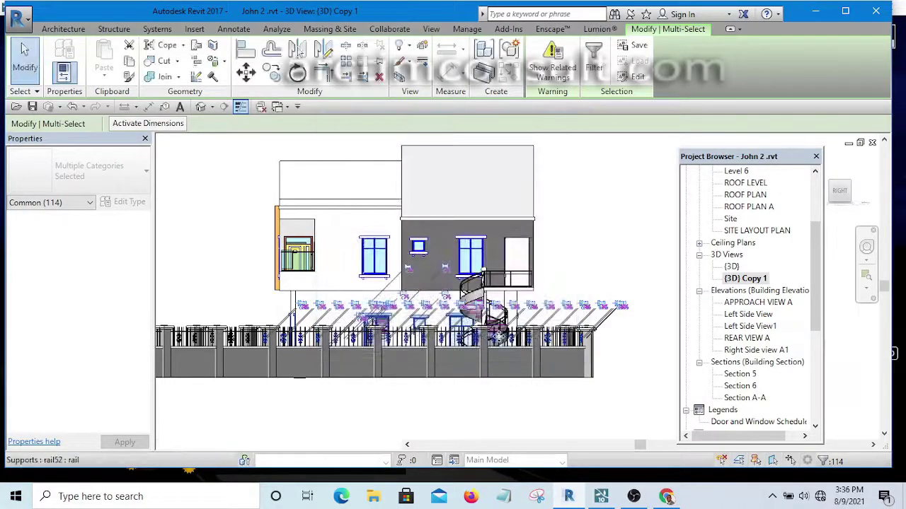
click(632, 212)
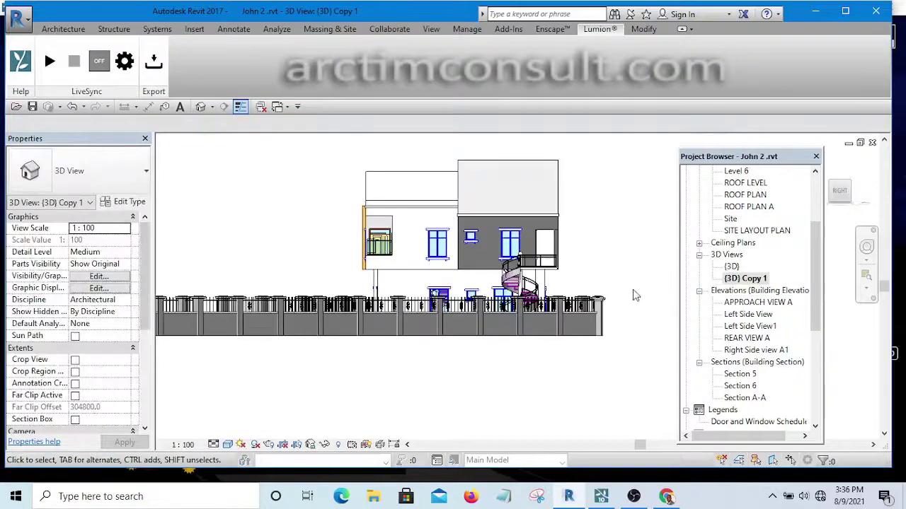
Select the whole house and fence with a crossing selection and filter the selection down to Lighting Fixtures only
drag(616, 369, 279, 149)
click(593, 57)
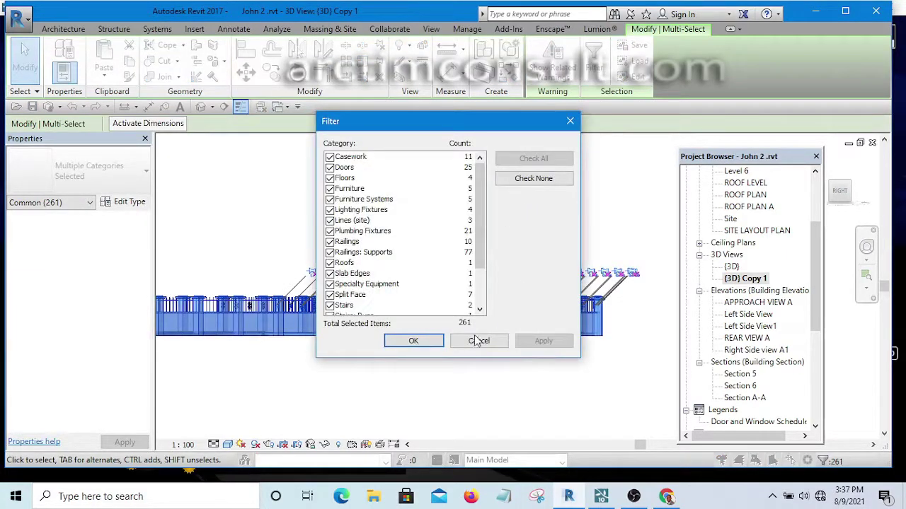
click(516, 178)
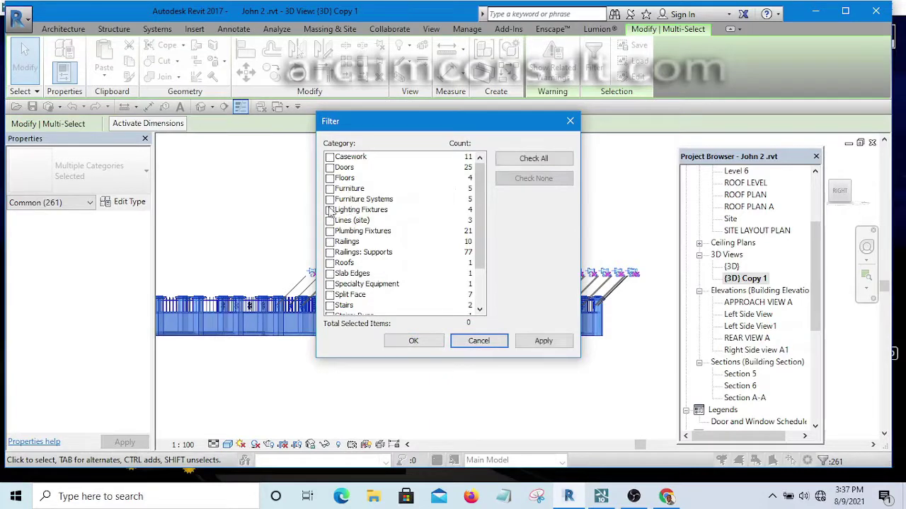
click(329, 210)
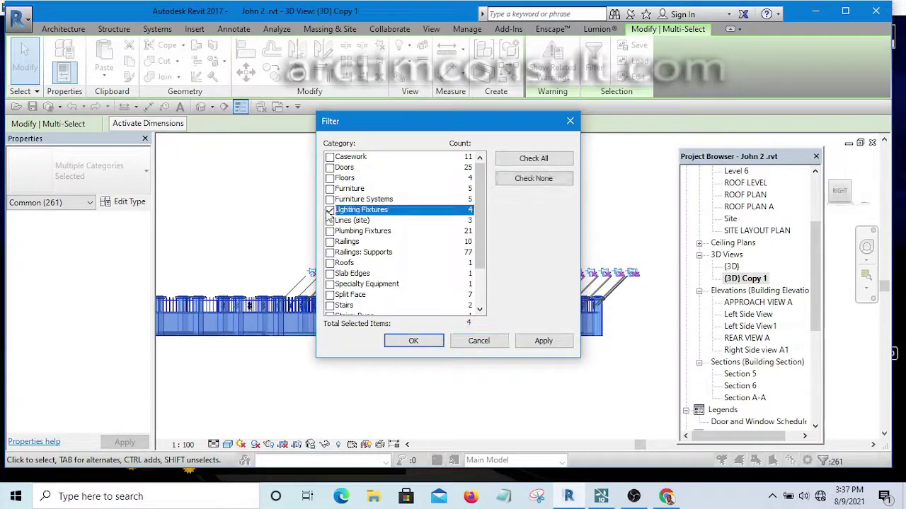
click(413, 341)
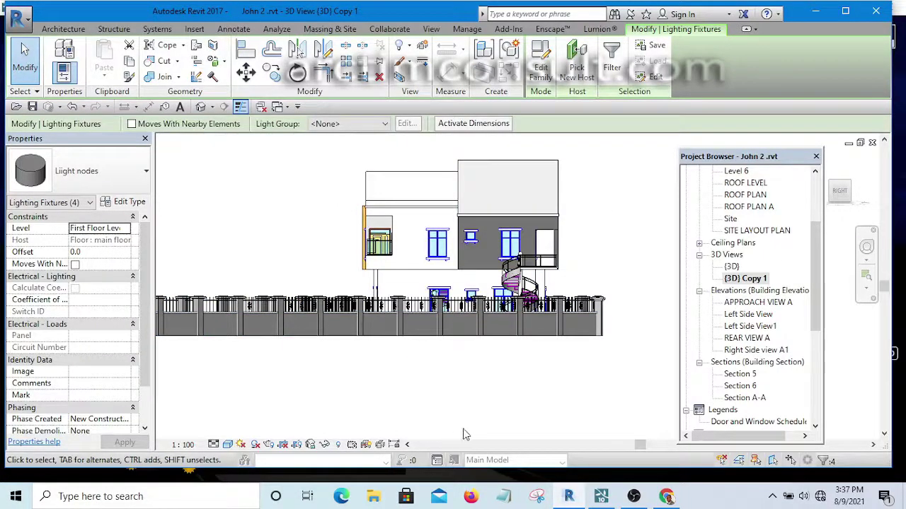
Move the selected first-floor light nodes vertically upward by 1500 mm
click(246, 73)
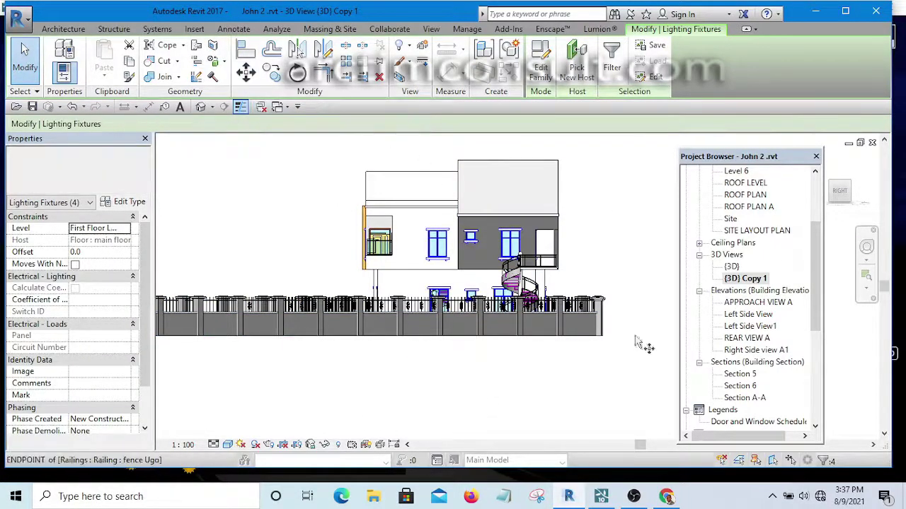
click(625, 365)
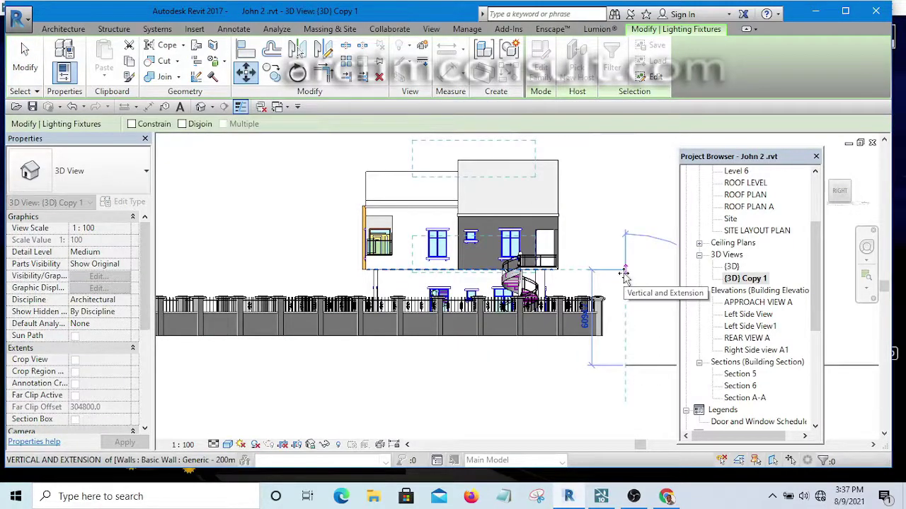
text(2)
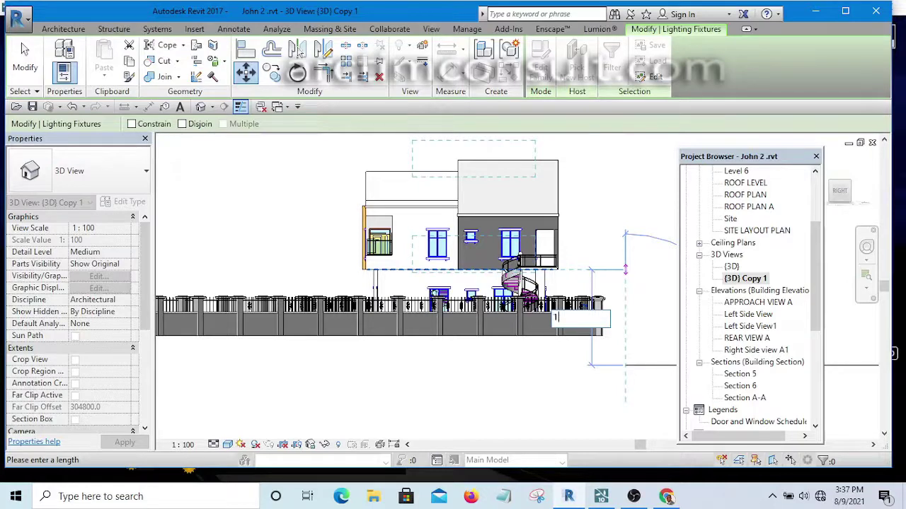
text(00)
key(Return)
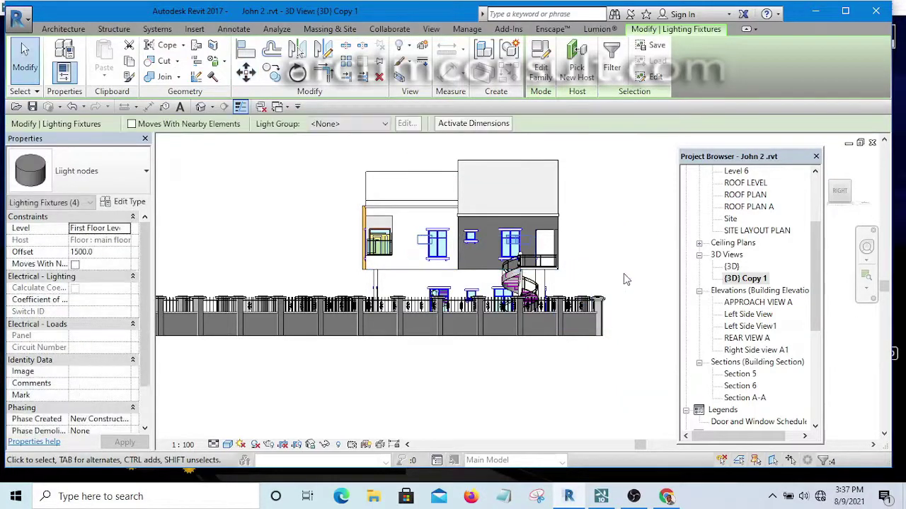
Reselect the entire building and fence with a crossing selection and filter it down to only the Lighting Fixtures category
scroll(676, 244, up, 1)
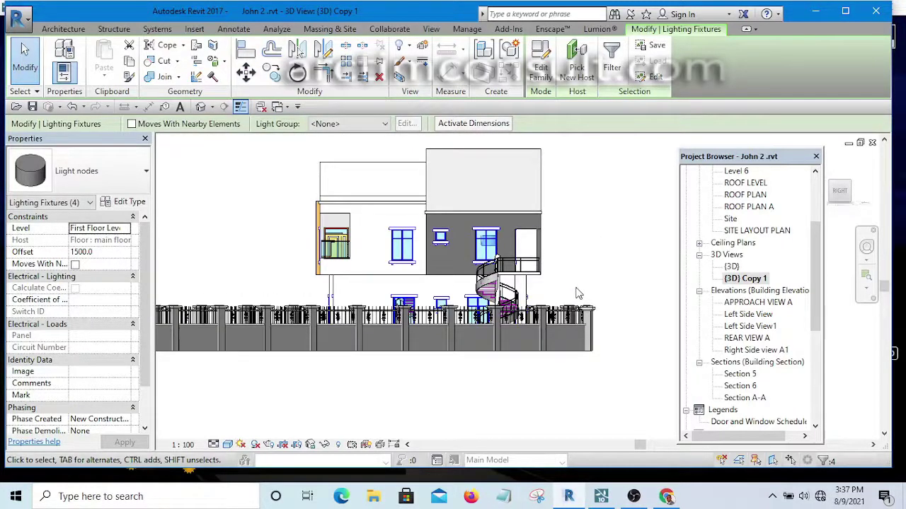
click(619, 342)
drag(626, 389, 233, 162)
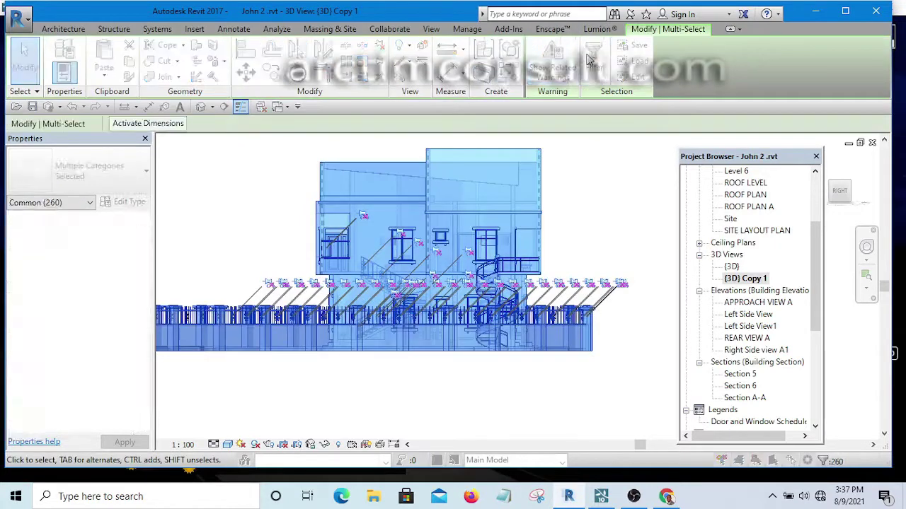
click(589, 59)
click(533, 177)
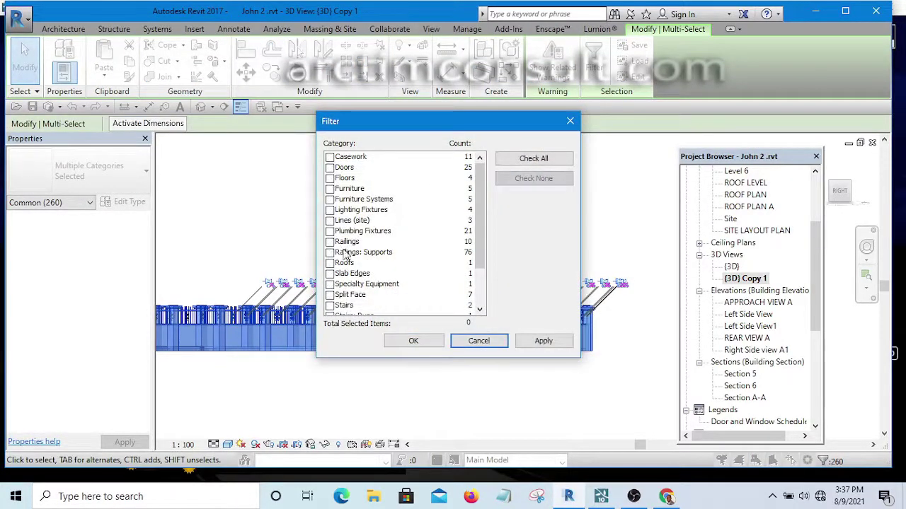
click(330, 210)
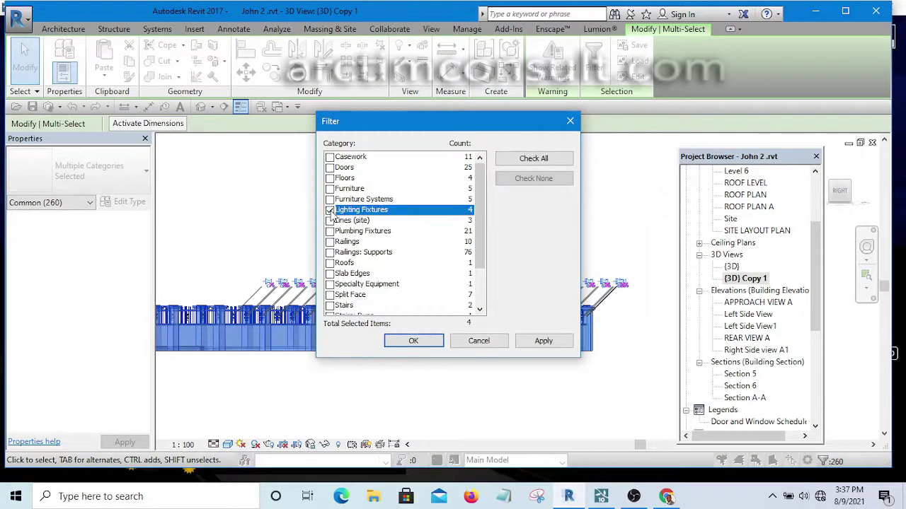
click(402, 341)
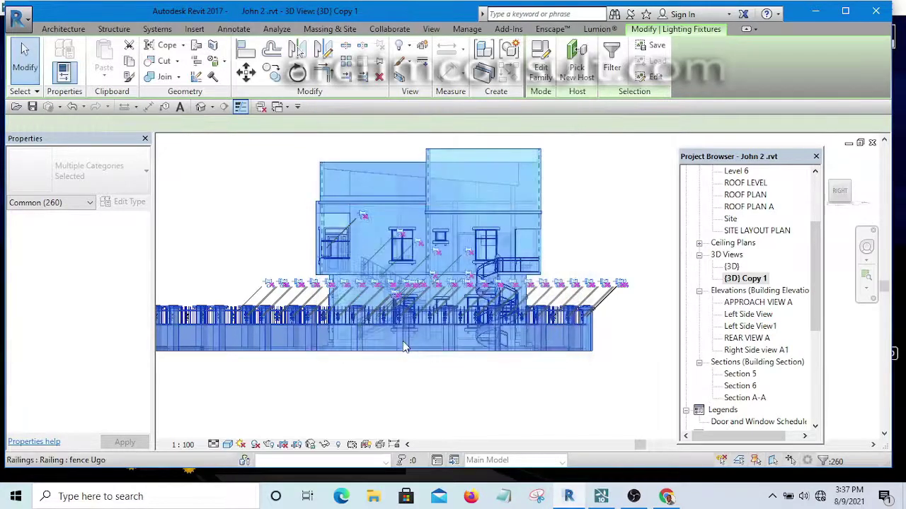
Temporarily isolate the four selected light nodes in the 3D view and inspect their arrangement from above
click(325, 445)
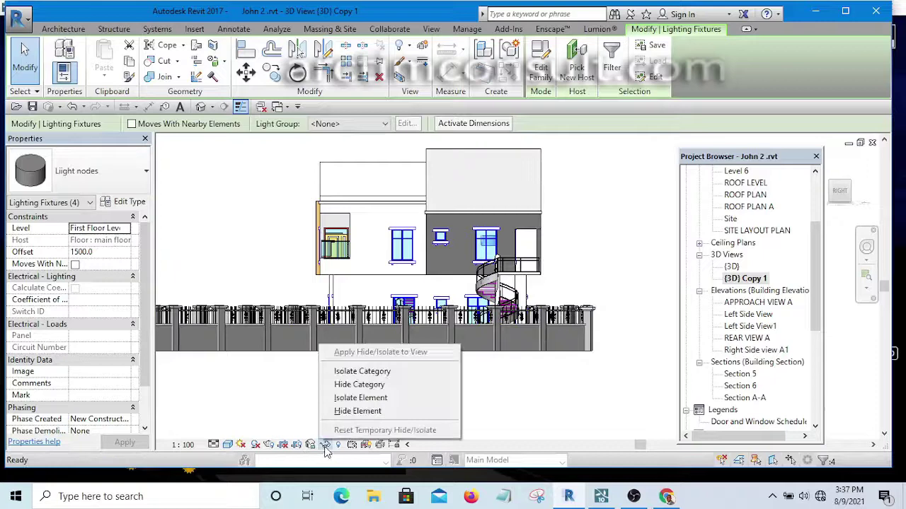
click(372, 399)
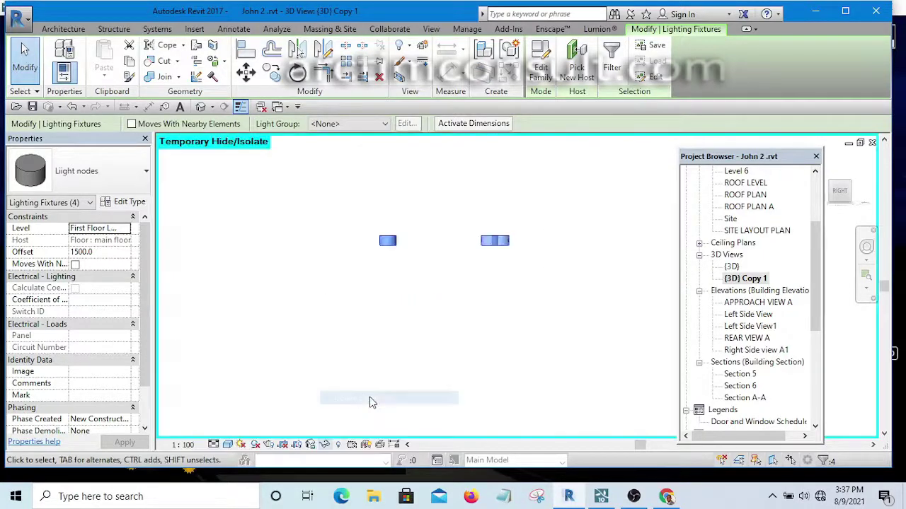
key(s)
key(f)
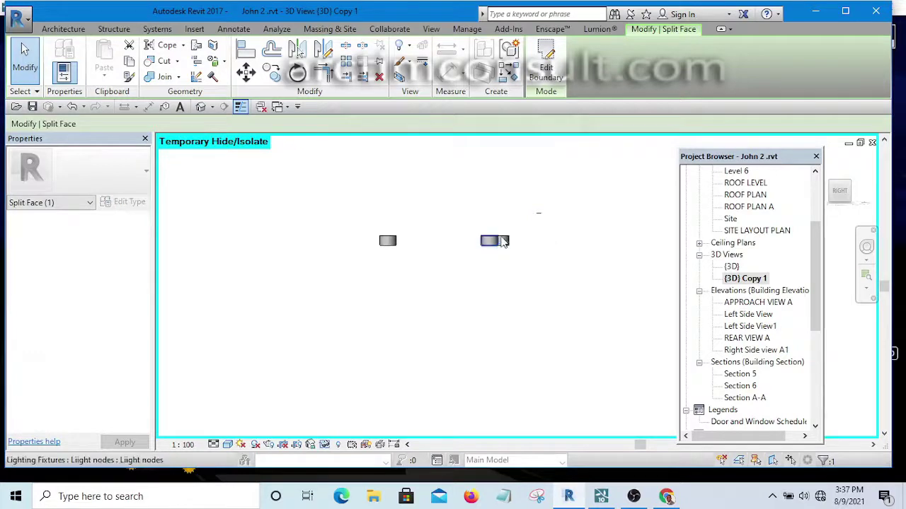
shift+middle_drag(491, 241, 488, 319)
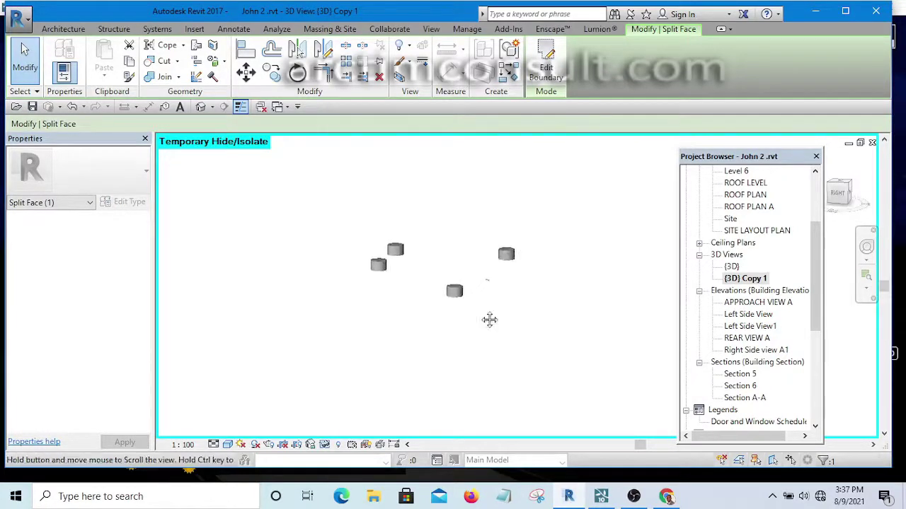
shift+middle_drag(554, 255, 509, 335)
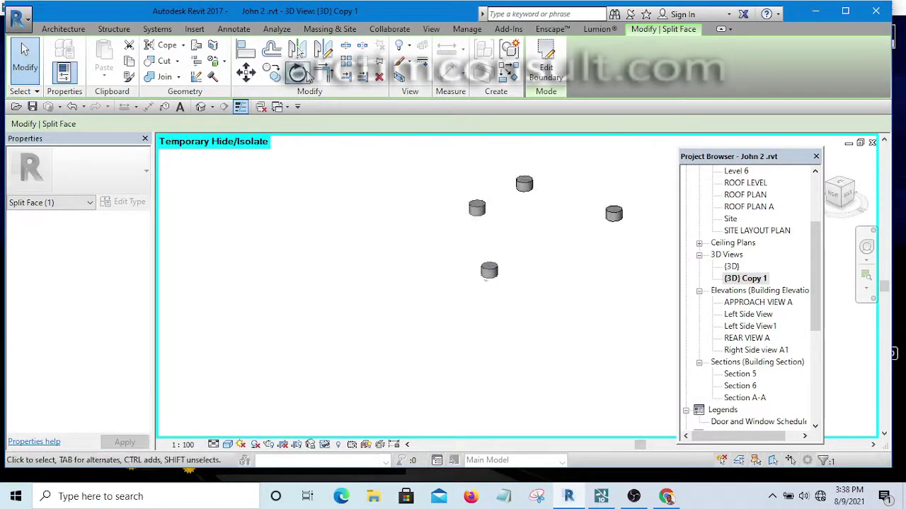
Export the isolated nodes with the Lumion exporter as a COLLADA file named "Room Light nodes .dae" in the Lumion Tutorial folder
click(598, 31)
click(153, 62)
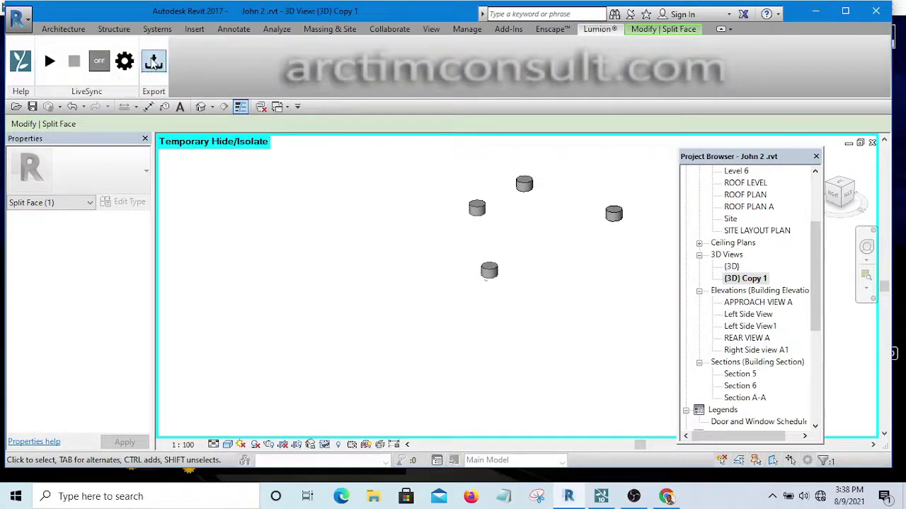
click(115, 196)
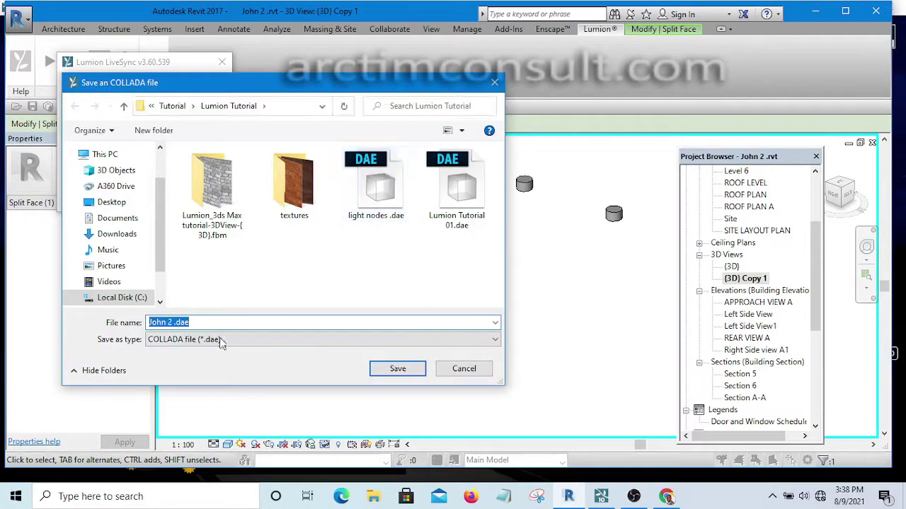
drag(171, 324, 109, 325)
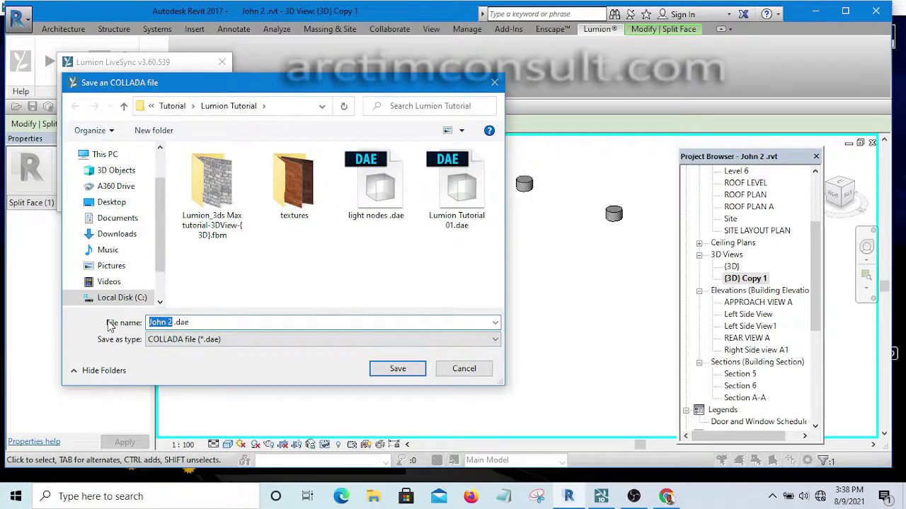
text(Light)
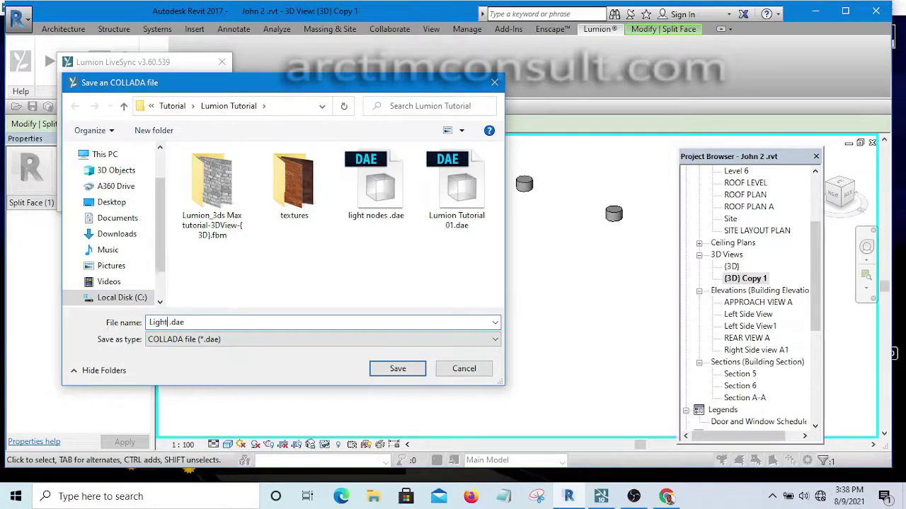
key(BackSpace)
key(BackSpace)
key(BackSpace)
key(BackSpace)
text(Room)
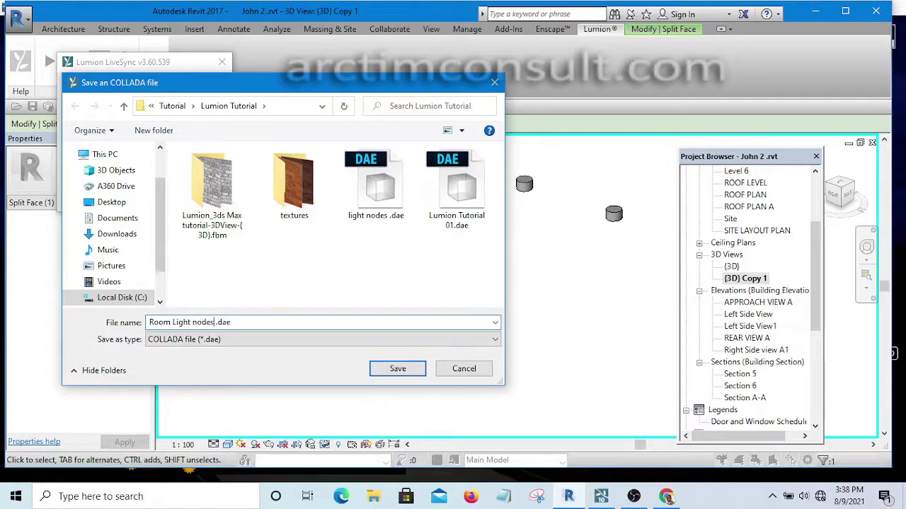
click(406, 375)
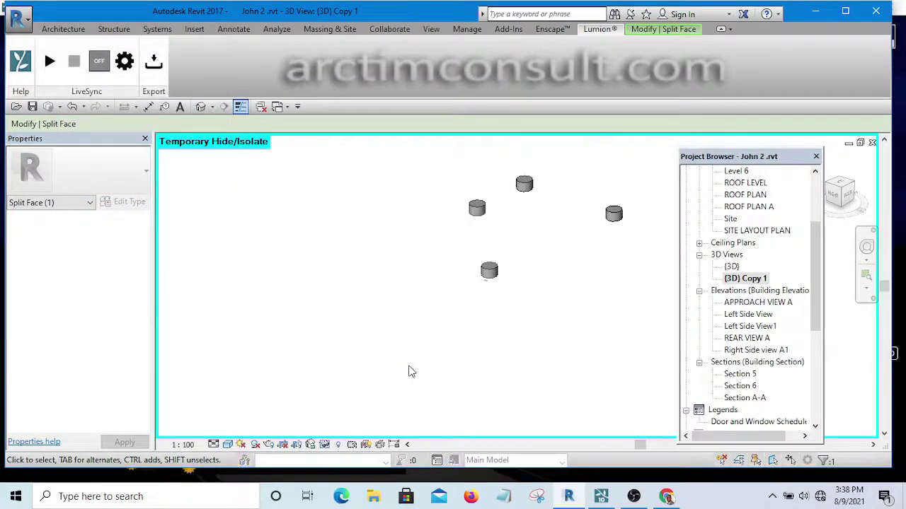
Switch to Lumion, assign the three Lamp16 spotlights around the house to Layer 3 and hide that layer
click(604, 496)
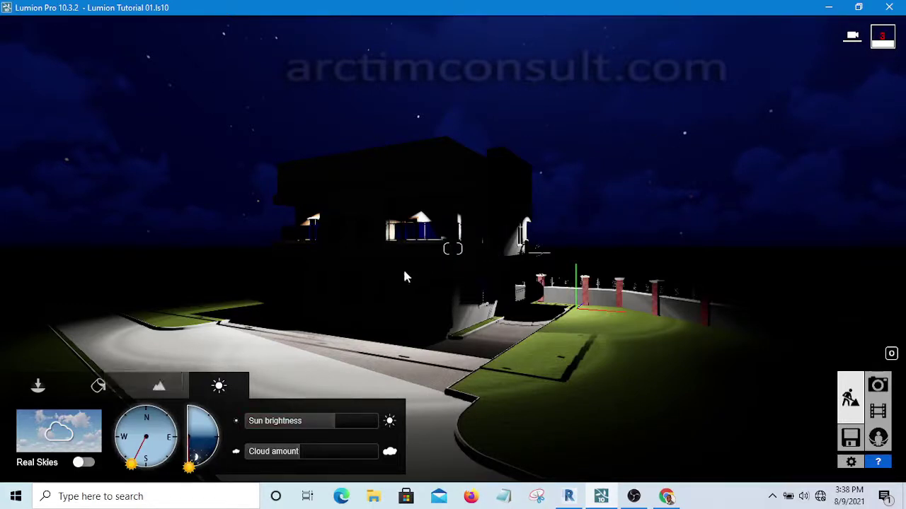
click(36, 386)
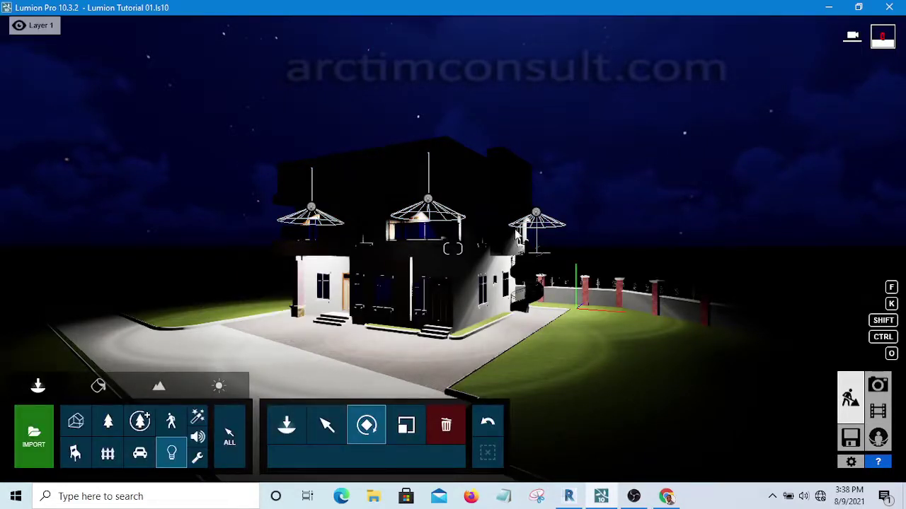
ctrl+drag(225, 295, 699, 112)
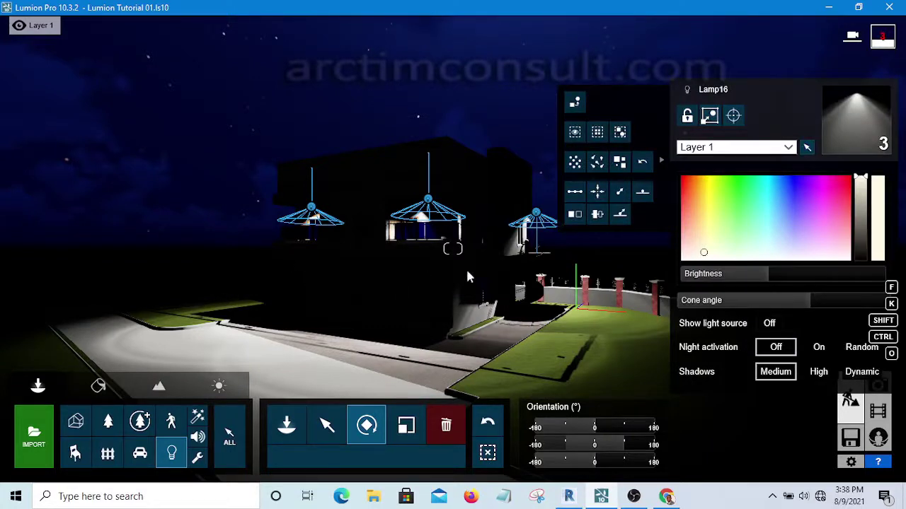
click(755, 148)
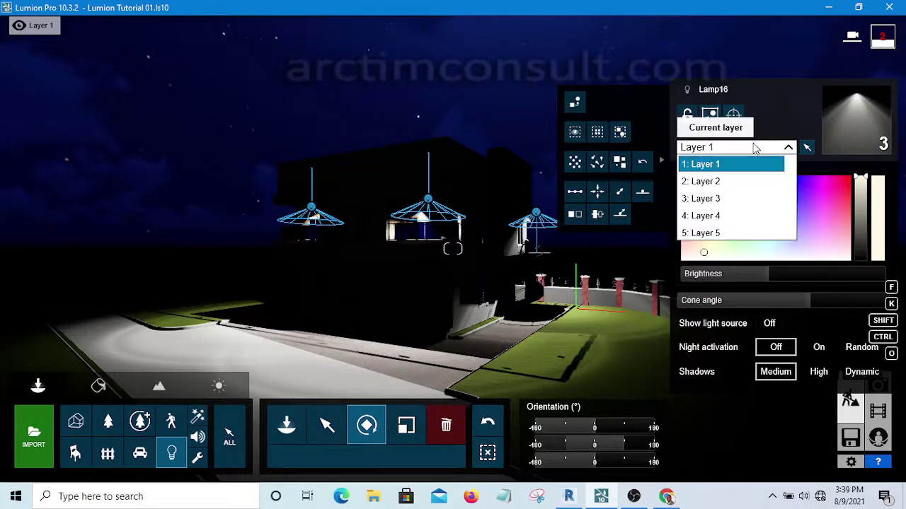
click(716, 201)
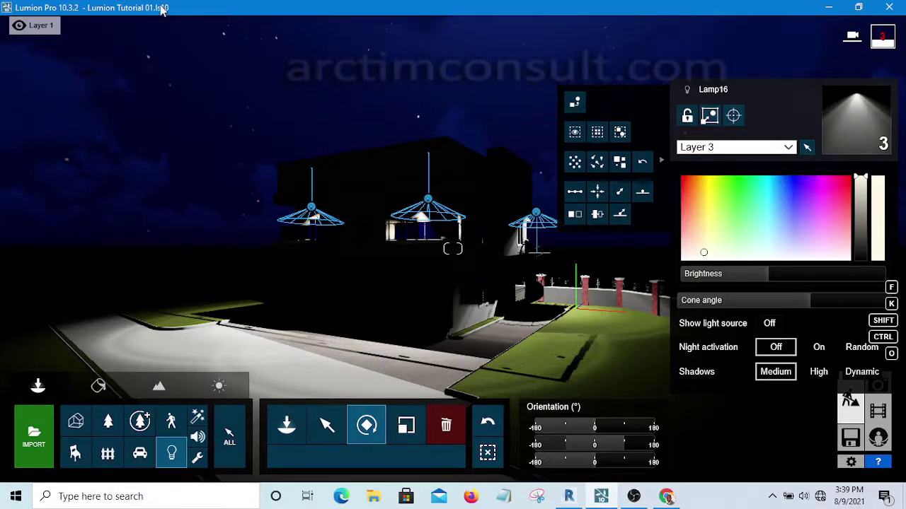
mouse_move(95, 29)
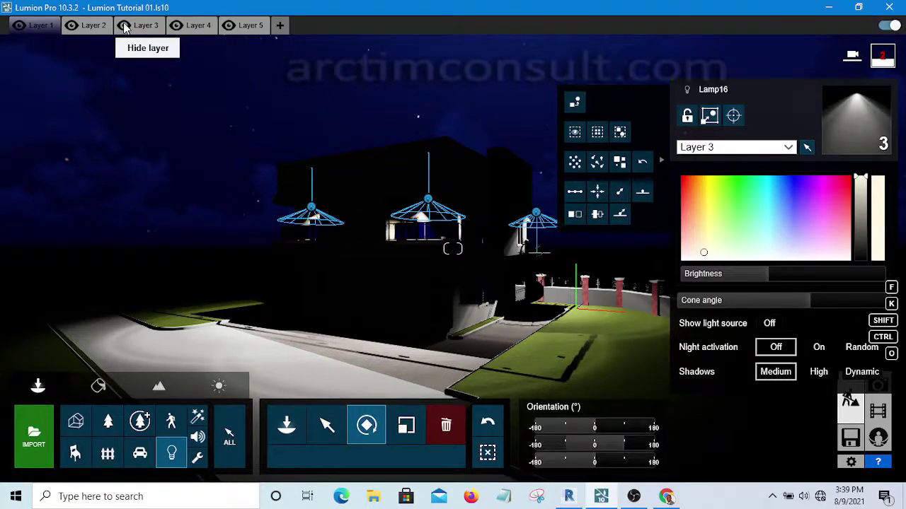
click(124, 26)
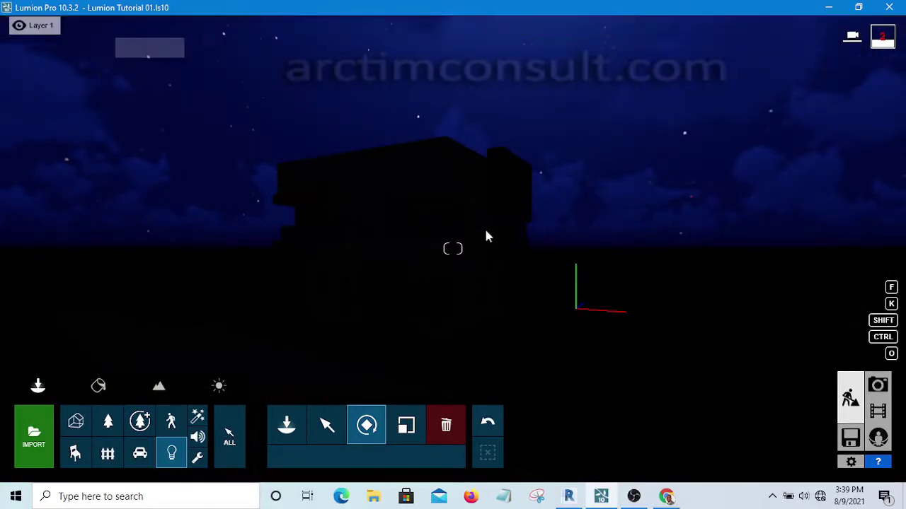
double_click(40, 26)
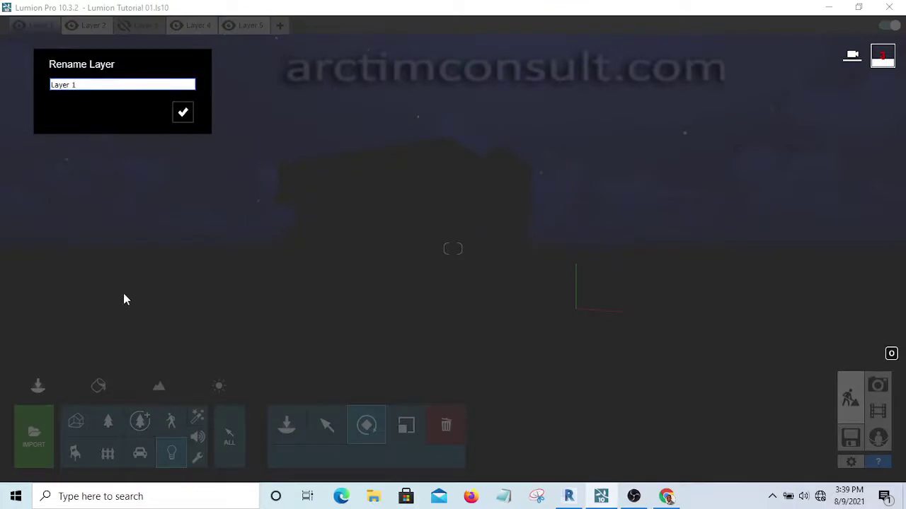
key(BackSpace)
key(BackSpace)
key(BackSpace)
key(BackSpace)
key(BackSpace)
key(BackSpace)
key(BackSpace)
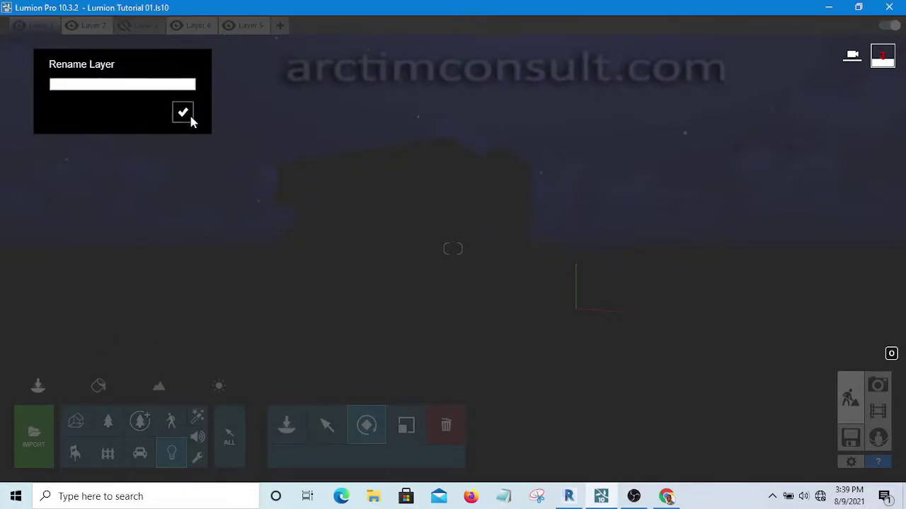
click(189, 117)
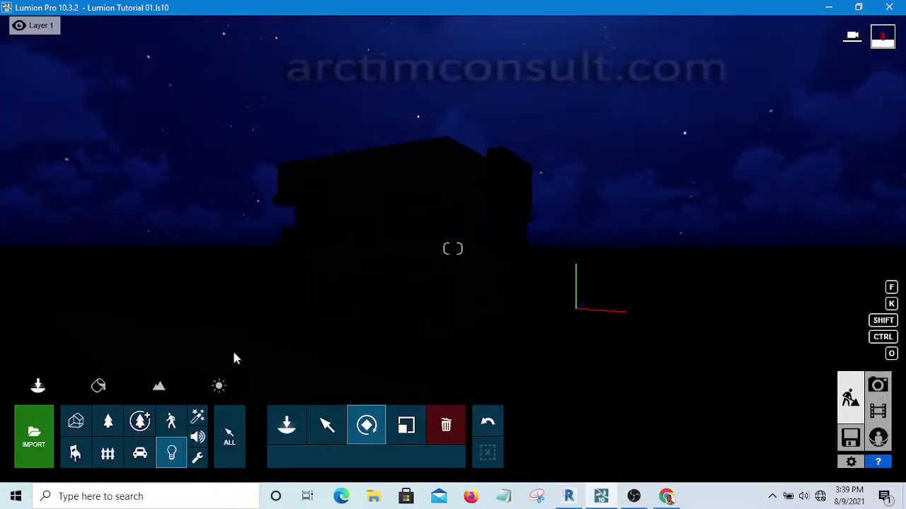
Import "Room Light nodes .dae" as a new model, keeping its name and assigning it to the Light category folder
click(33, 442)
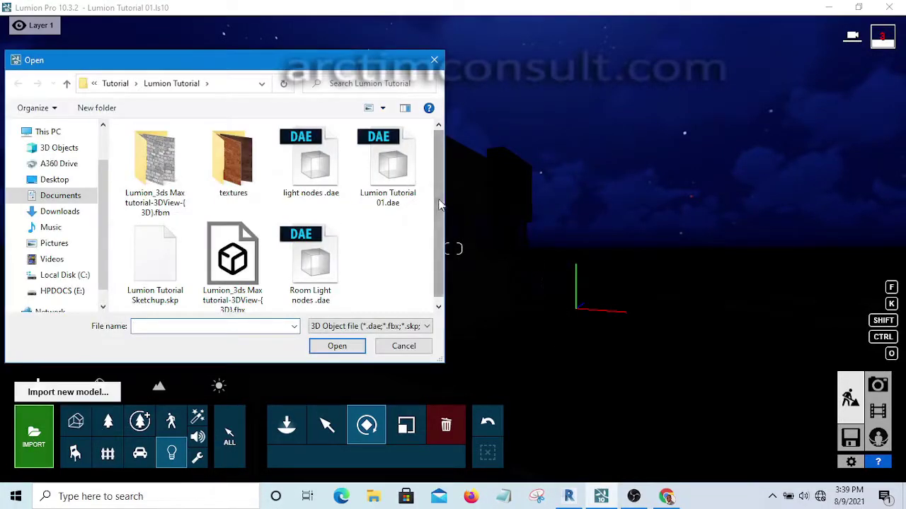
scroll(440, 207, down, 1)
click(322, 268)
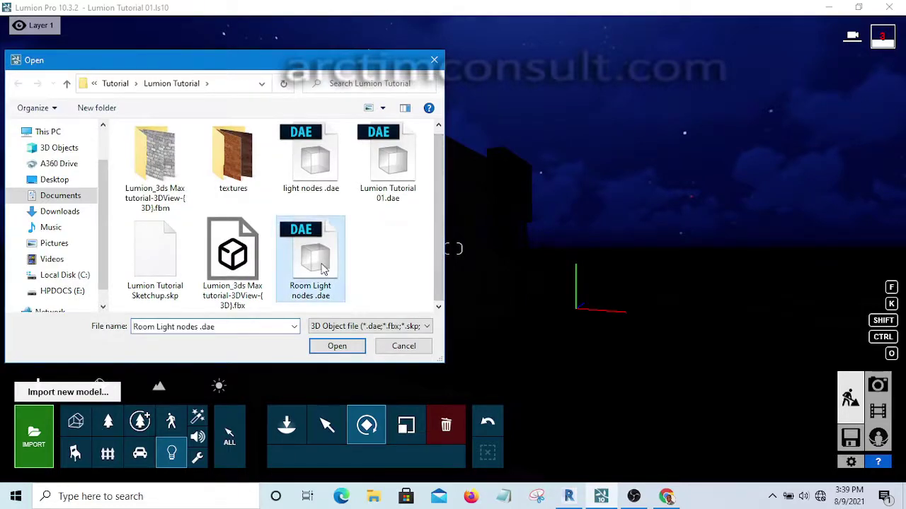
click(338, 346)
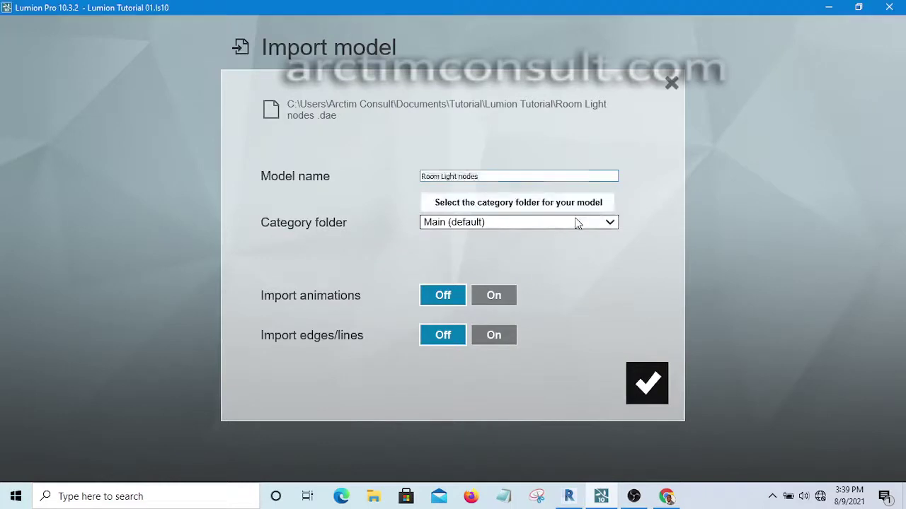
click(576, 223)
click(451, 327)
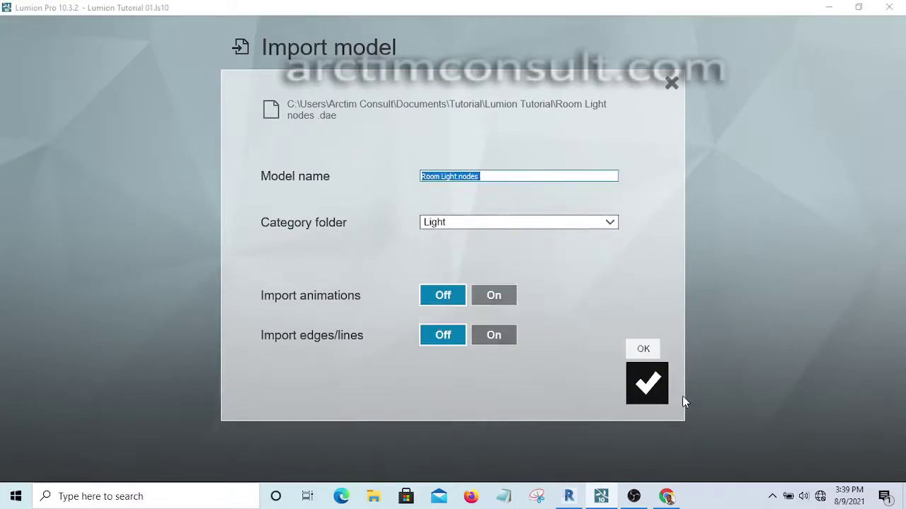
click(644, 387)
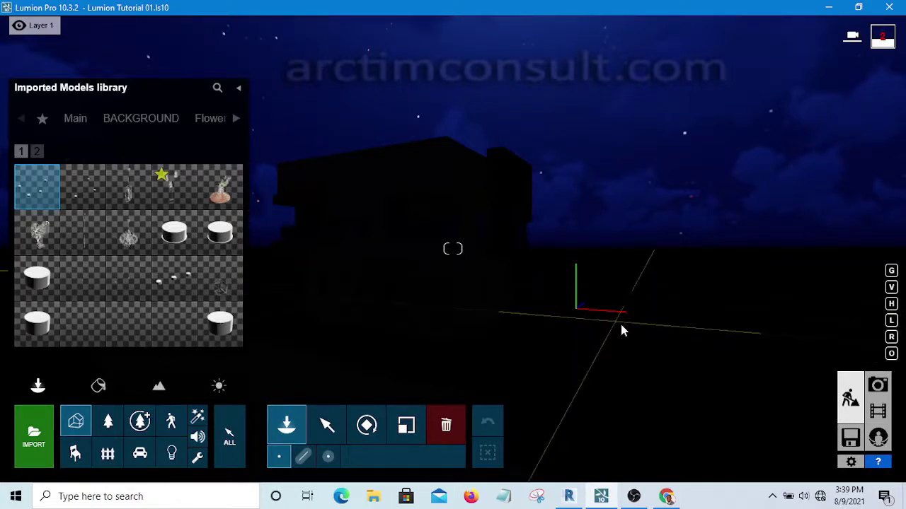
Place the Room Light nodes model on the ground beside the house and make imported models selectable
click(579, 341)
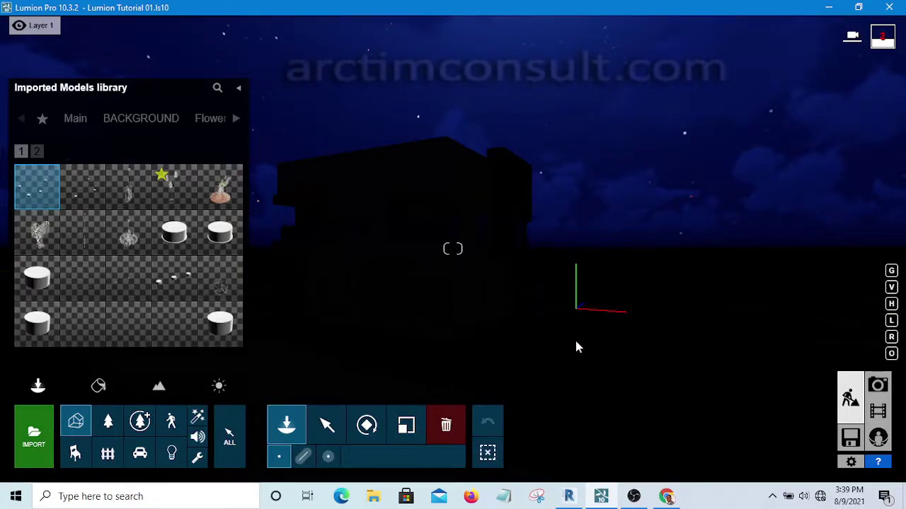
click(326, 427)
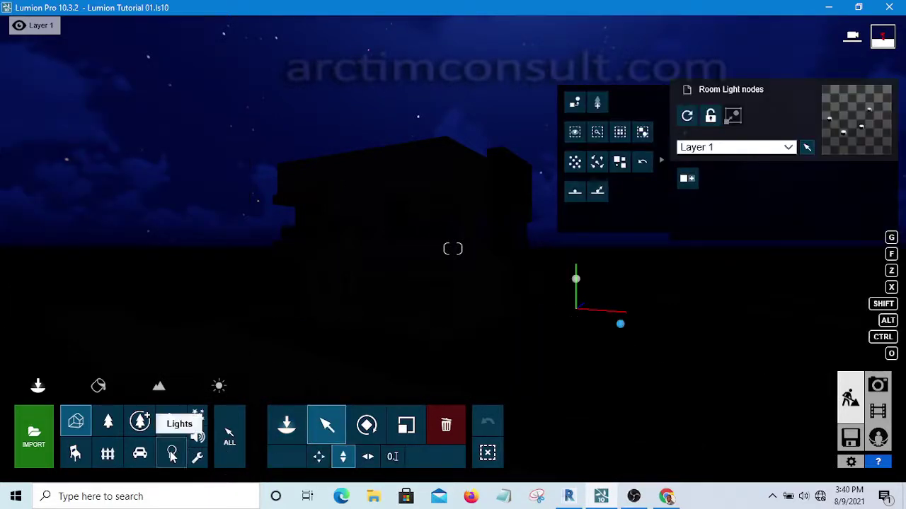
click(171, 457)
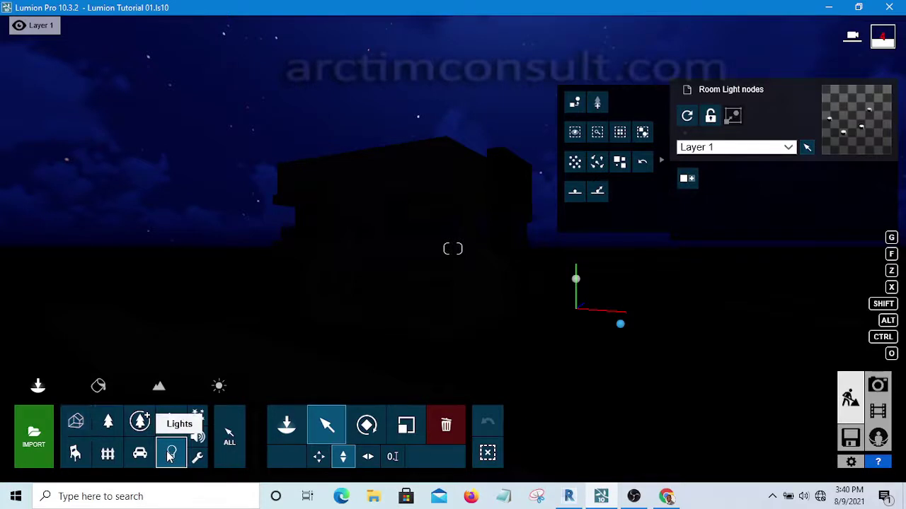
click(77, 423)
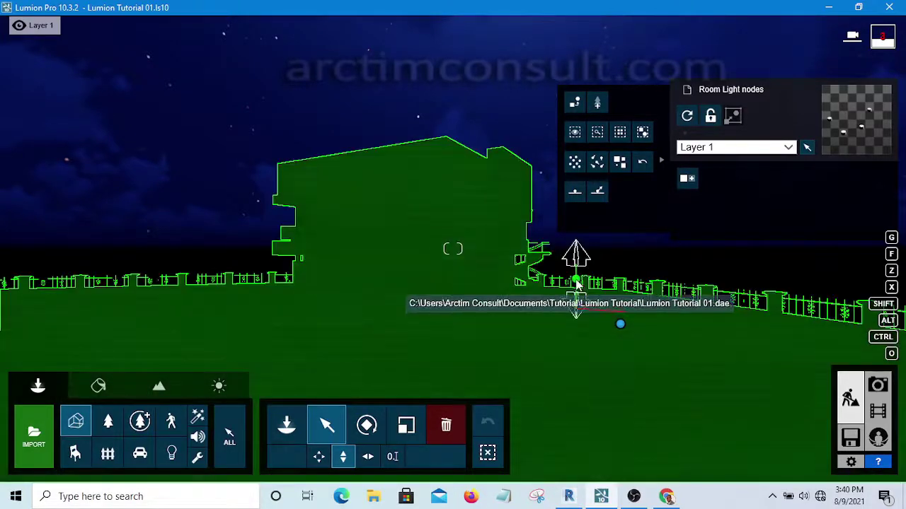
Select the Lumion Tutorial 01 house model together with the Room Light nodes model and align them to the same position
click(578, 283)
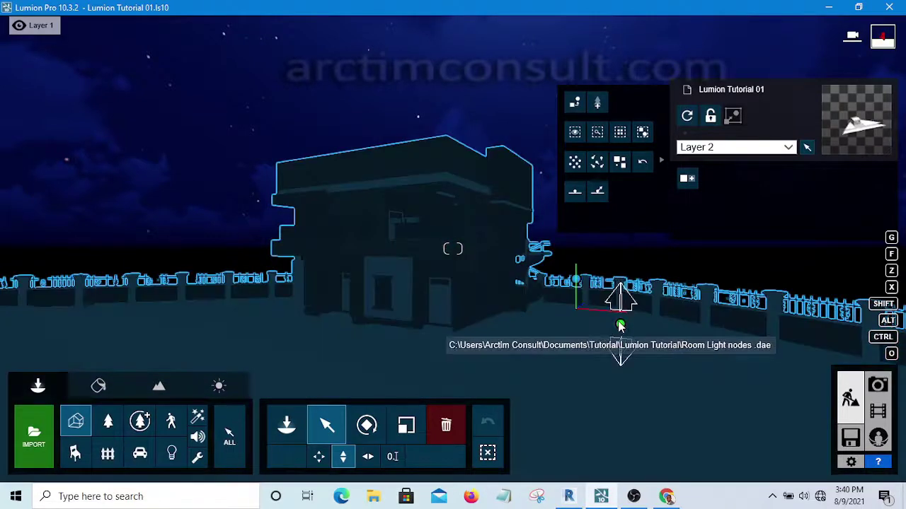
click(620, 325)
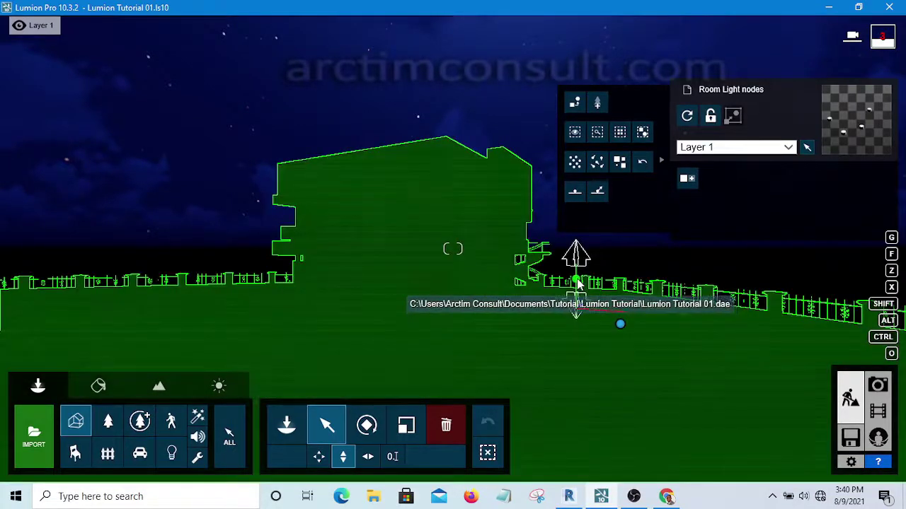
click(577, 281)
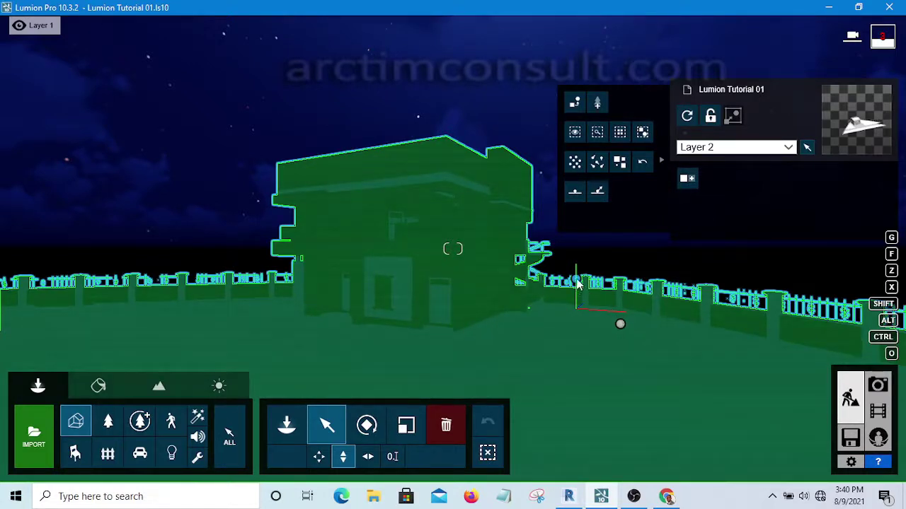
mouse_move(579, 284)
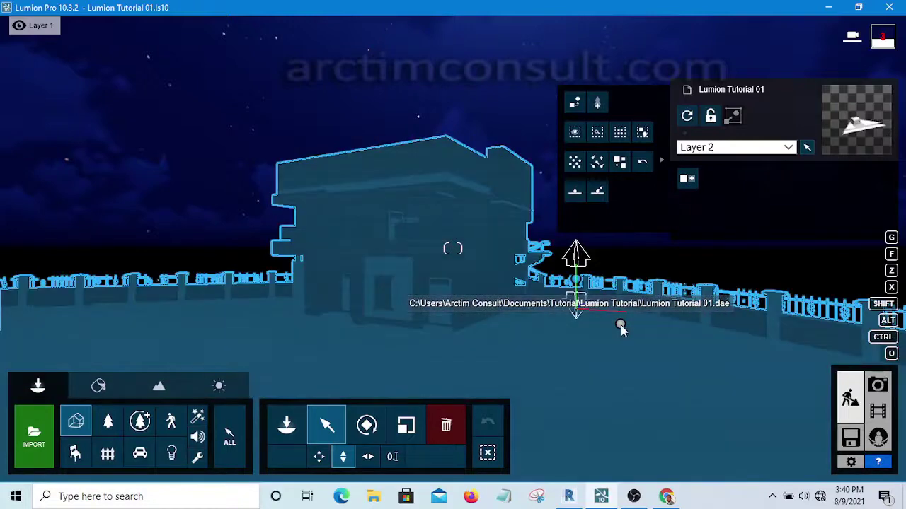
ctrl+click(621, 325)
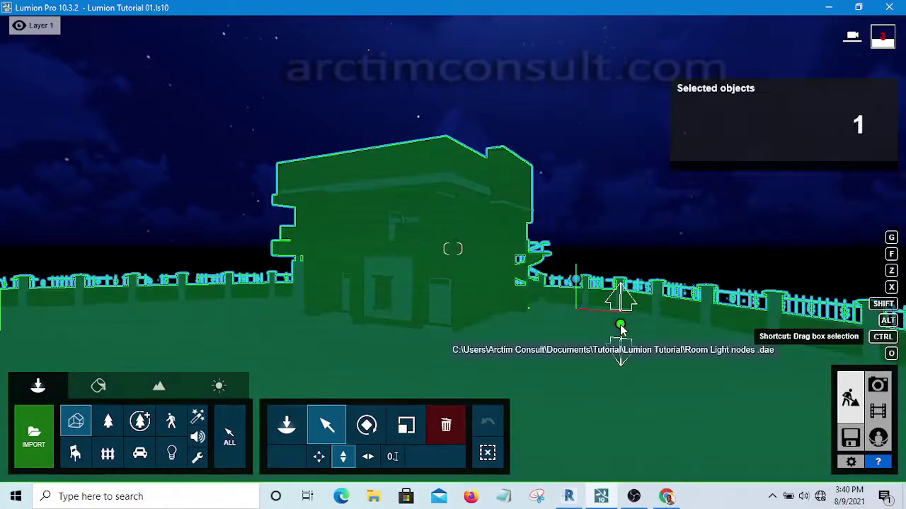
click(620, 327)
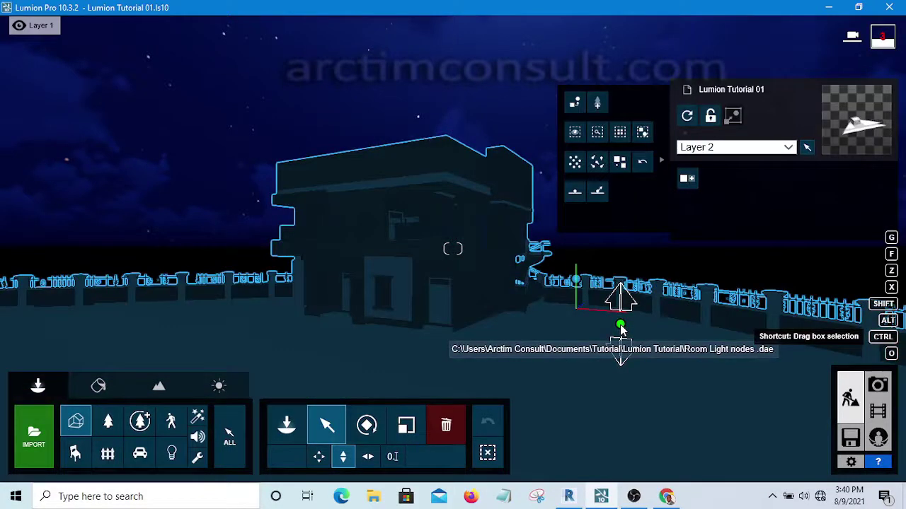
ctrl+click(620, 326)
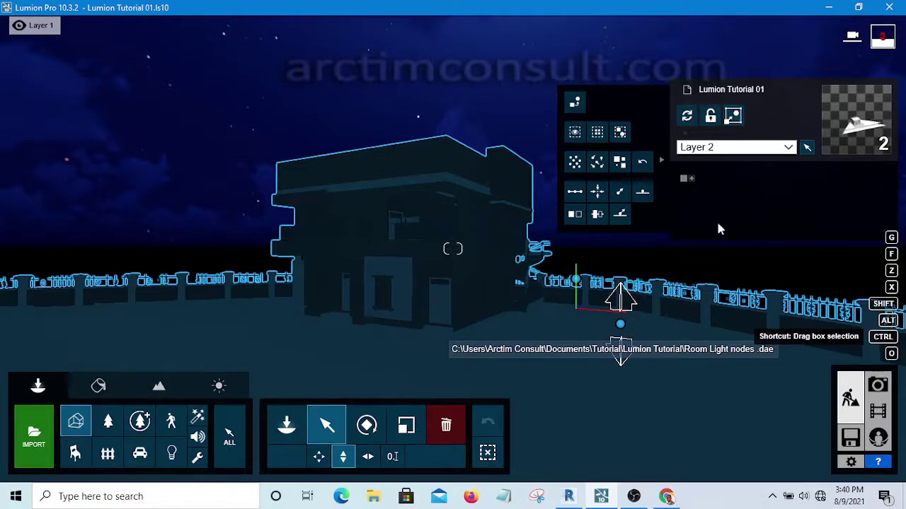
click(598, 193)
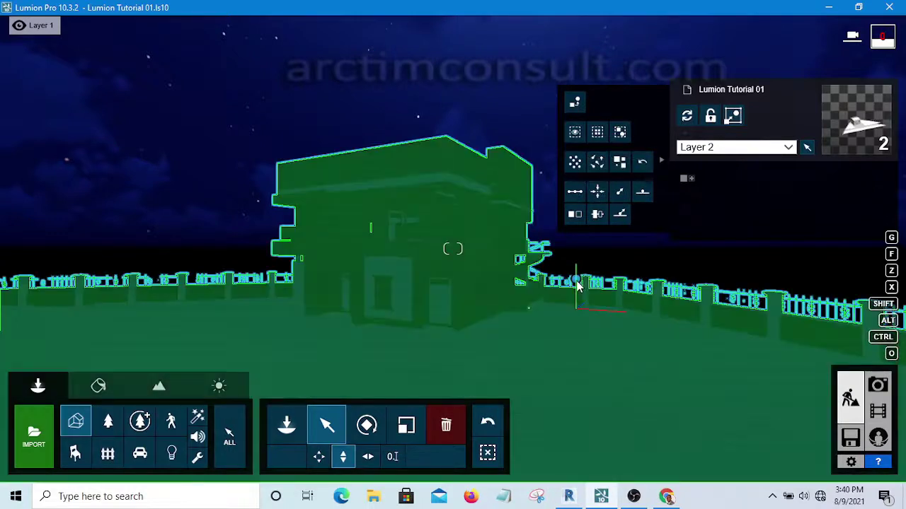
mouse_move(576, 285)
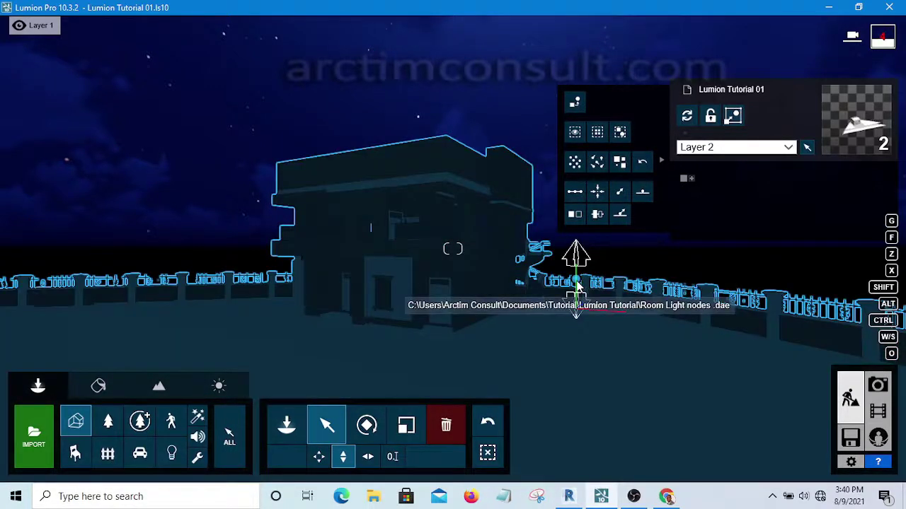
click(742, 150)
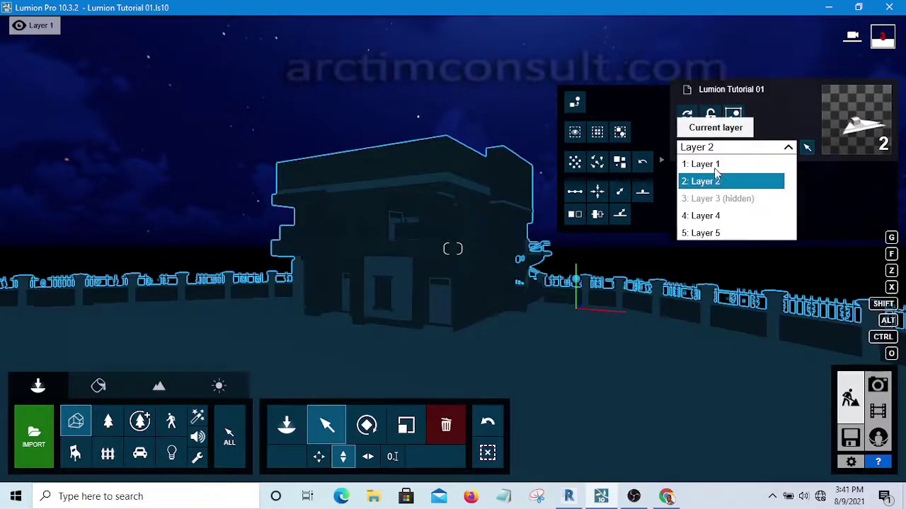
click(506, 95)
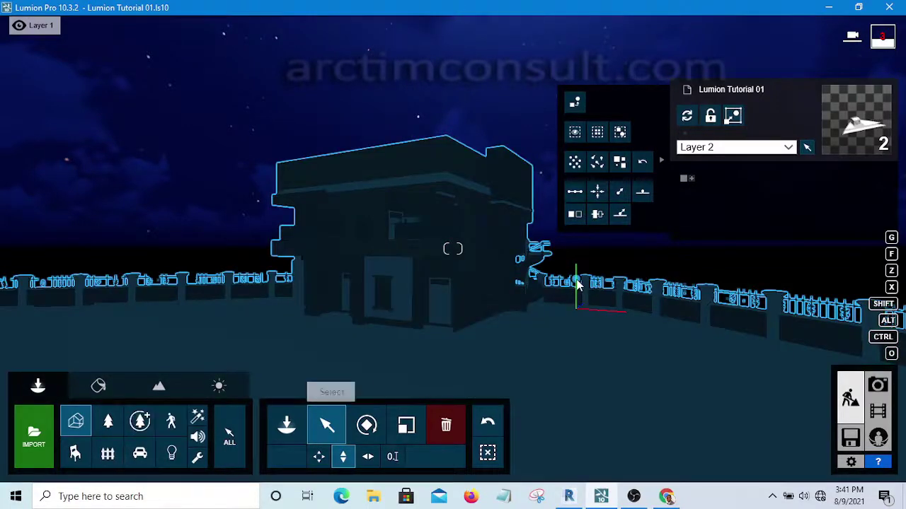
mouse_move(577, 284)
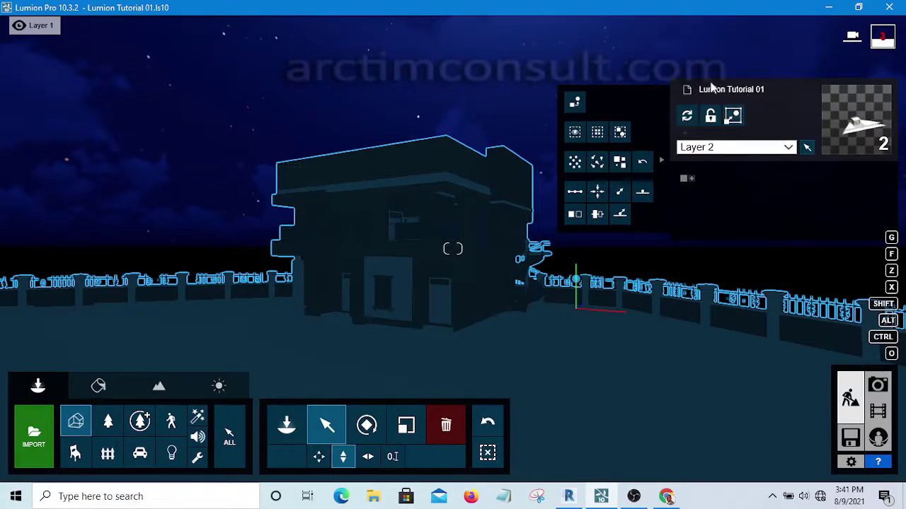
Hide Layer 2, which holds the house model, leaving only the aligned Room Light nodes in view
mouse_move(97, 53)
mouse_move(72, 29)
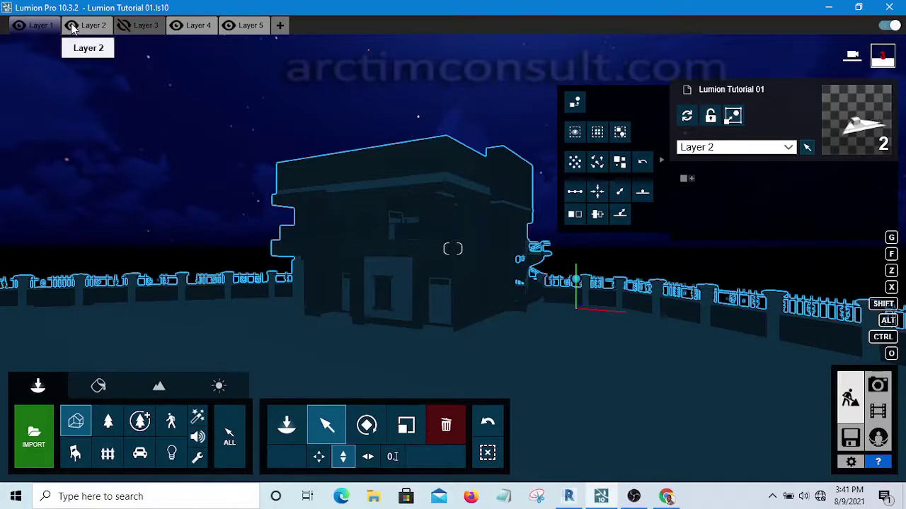
click(72, 26)
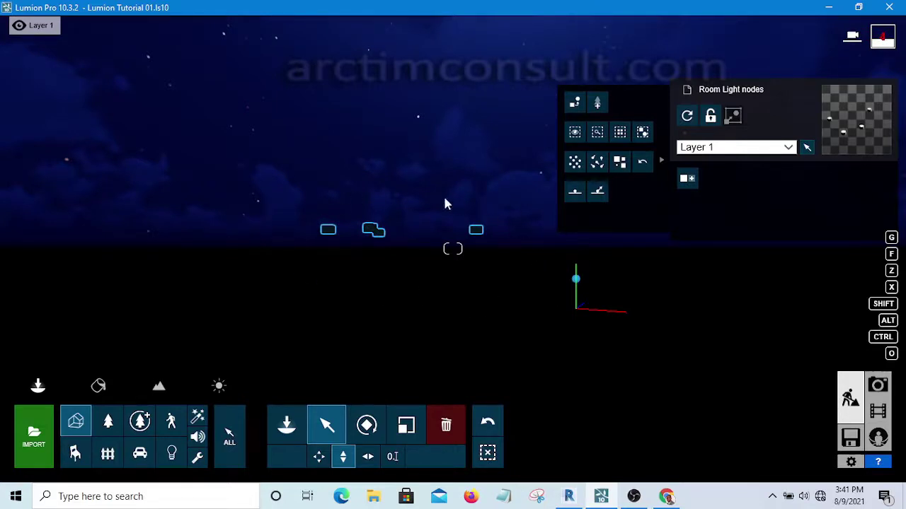
Place the Lamp03 spotlight on all nodes of the Room Light nodes model
click(598, 104)
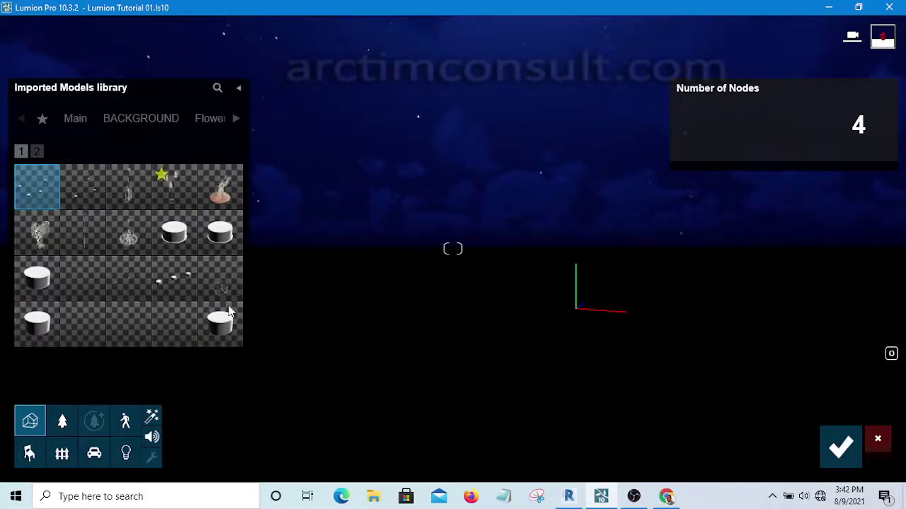
click(126, 455)
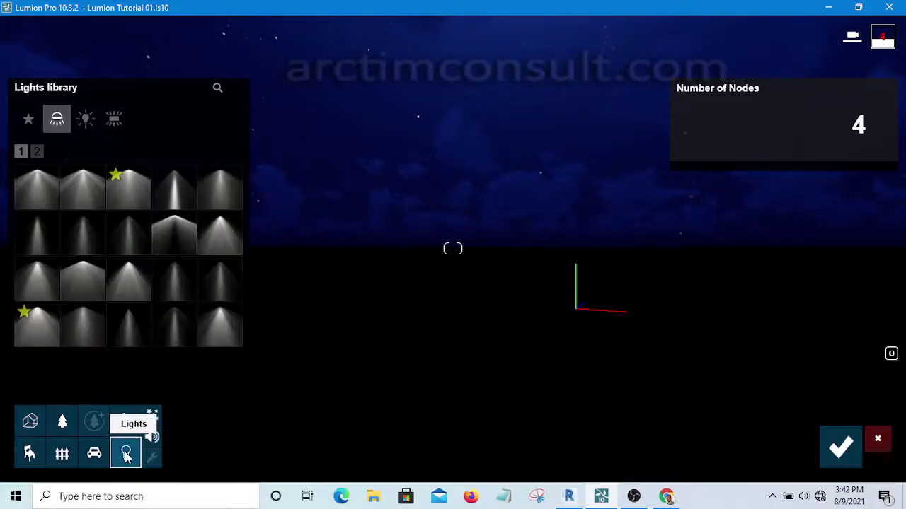
click(129, 198)
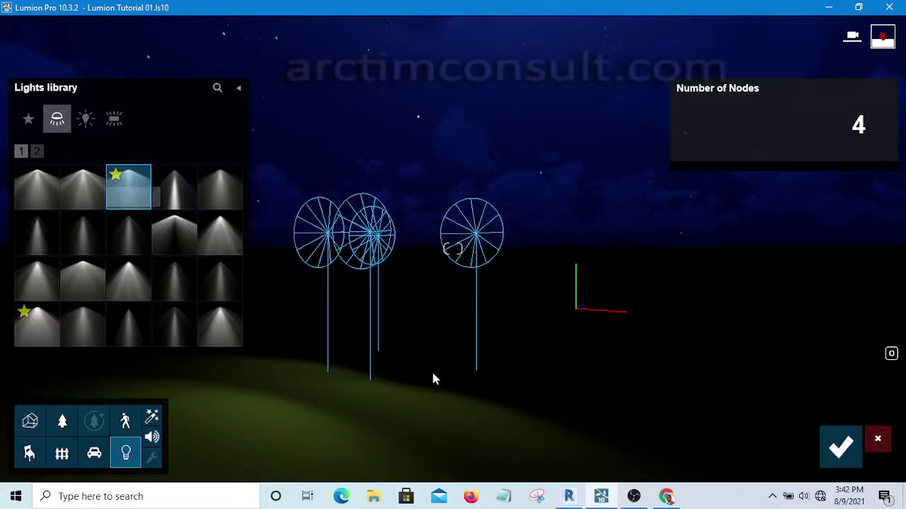
click(849, 454)
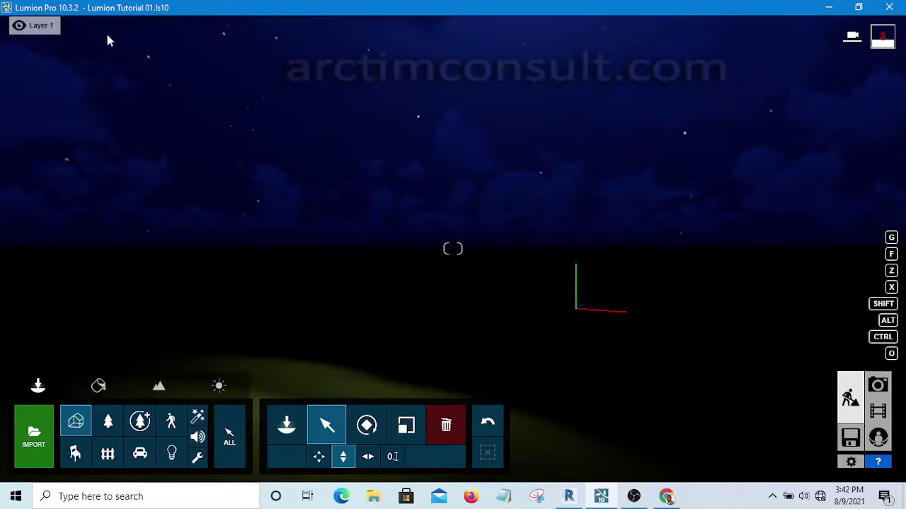
Show Layer 2 again and select all four Lamp03 spotlights at the house
mouse_move(74, 27)
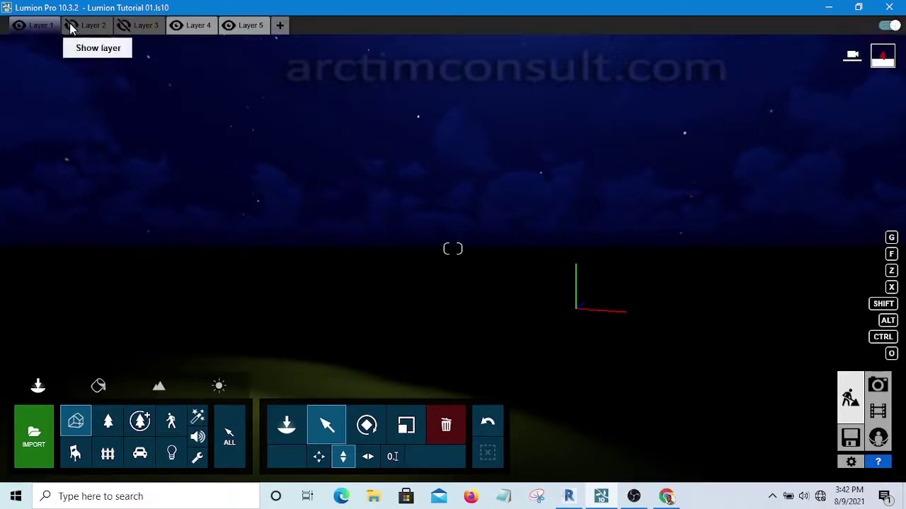
click(71, 26)
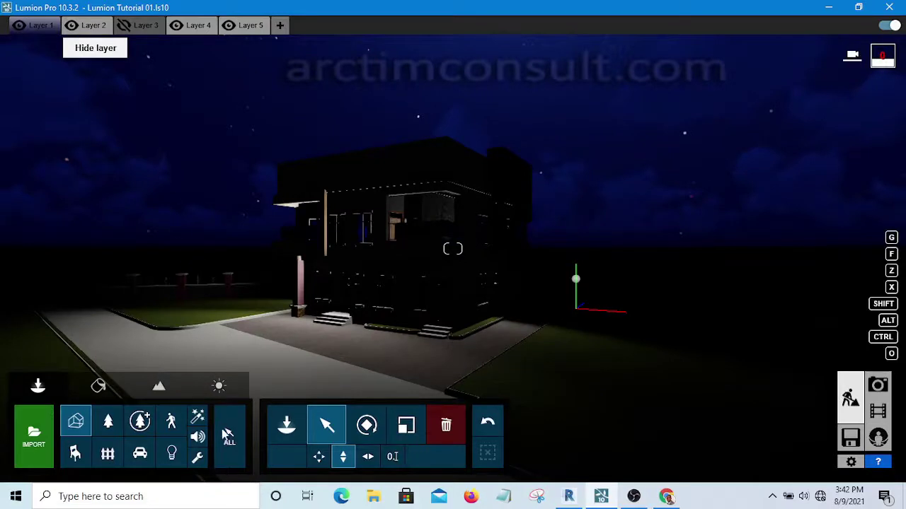
click(170, 455)
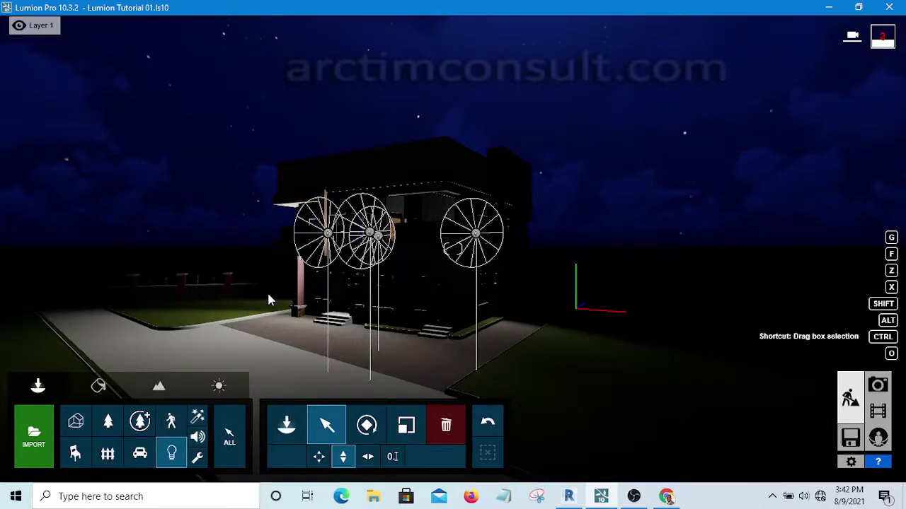
ctrl+drag(267, 293, 595, 124)
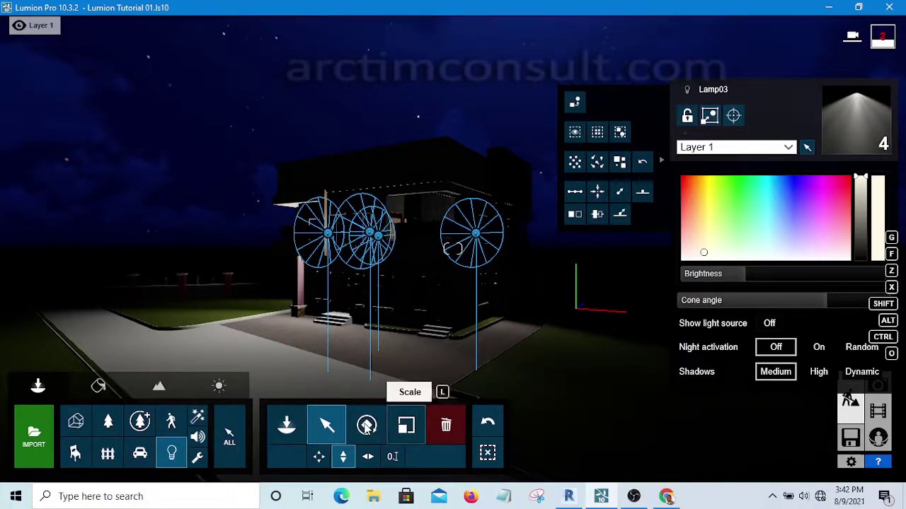
Rotate the four selected Lamp03 spotlights toward -180° on their first orientation axis
click(366, 425)
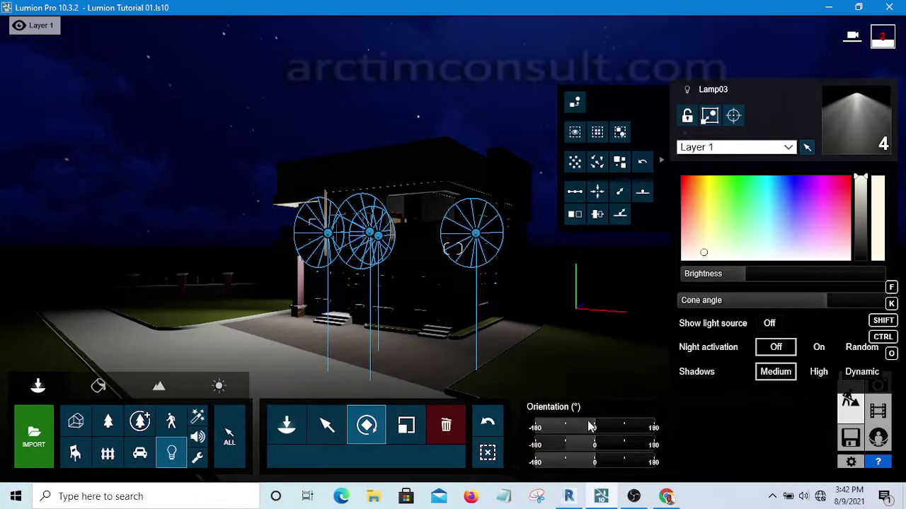
drag(617, 430, 557, 431)
drag(561, 429, 564, 430)
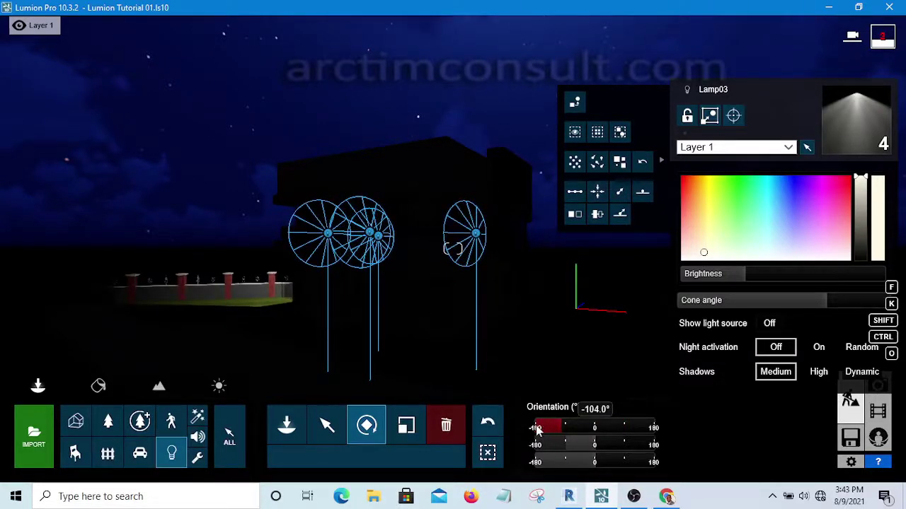
drag(535, 431, 534, 430)
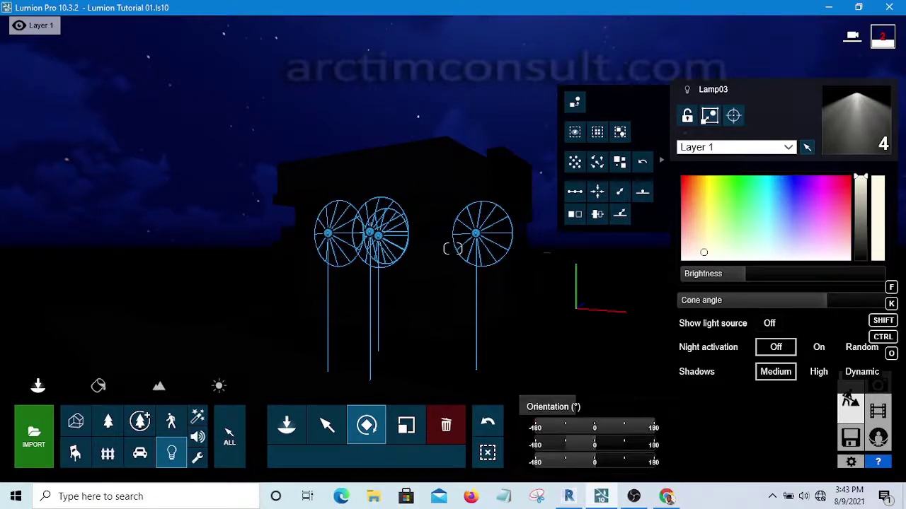
Turn the four selected Lamp03 spotlights to a heading of about 90° and raise their brightness to about three quarters of the range
right_drag(380, 311, 408, 317)
key(a)
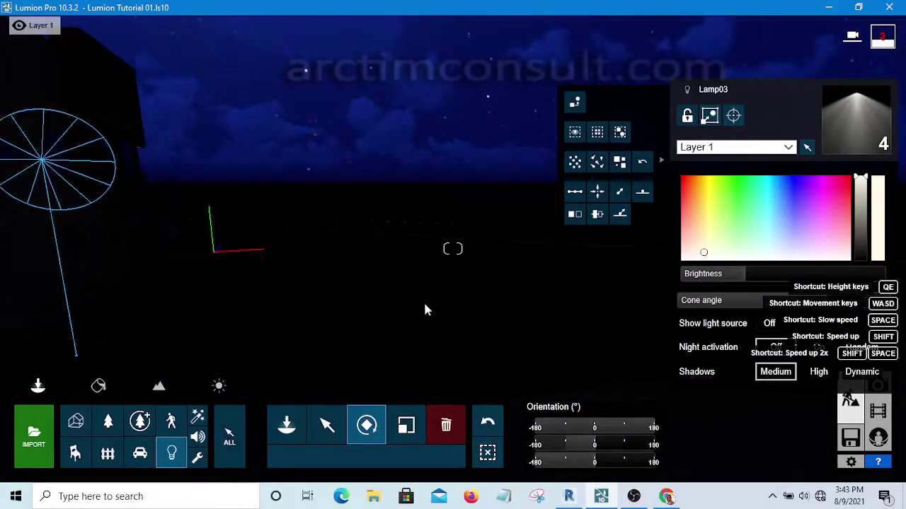
key(a)
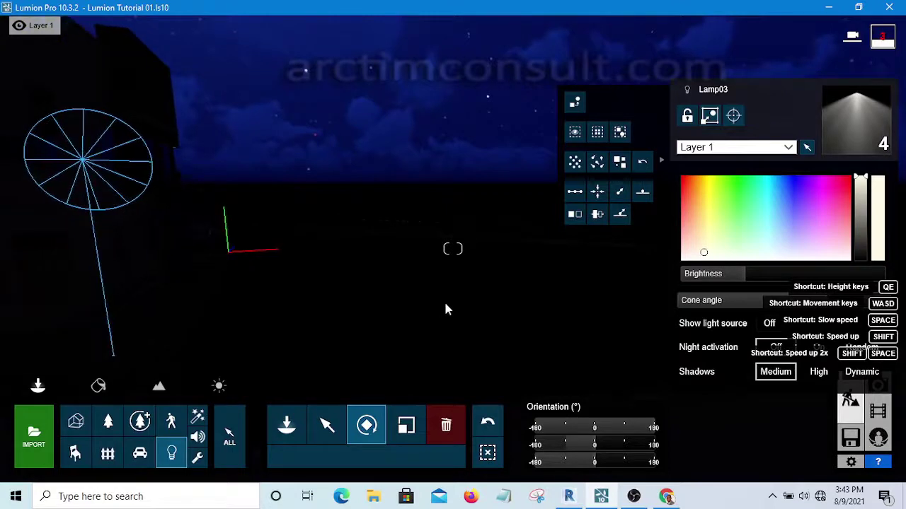
key(a)
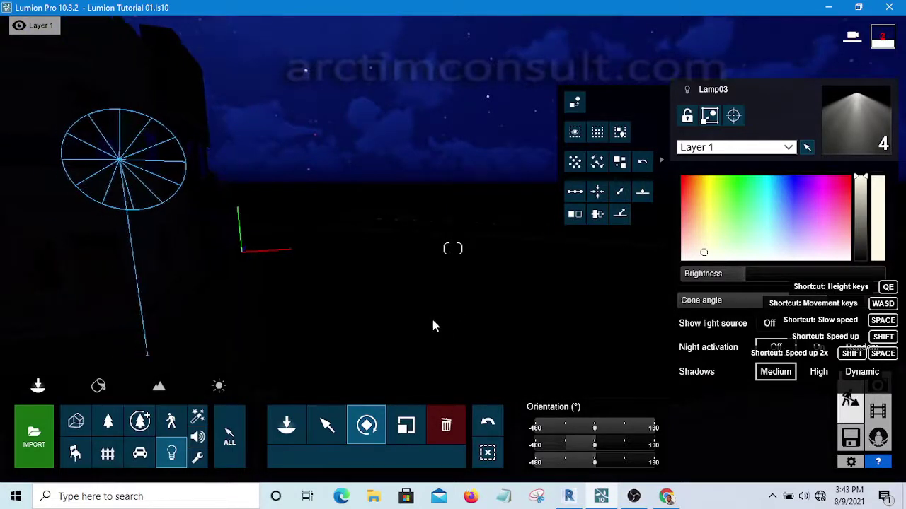
key(a)
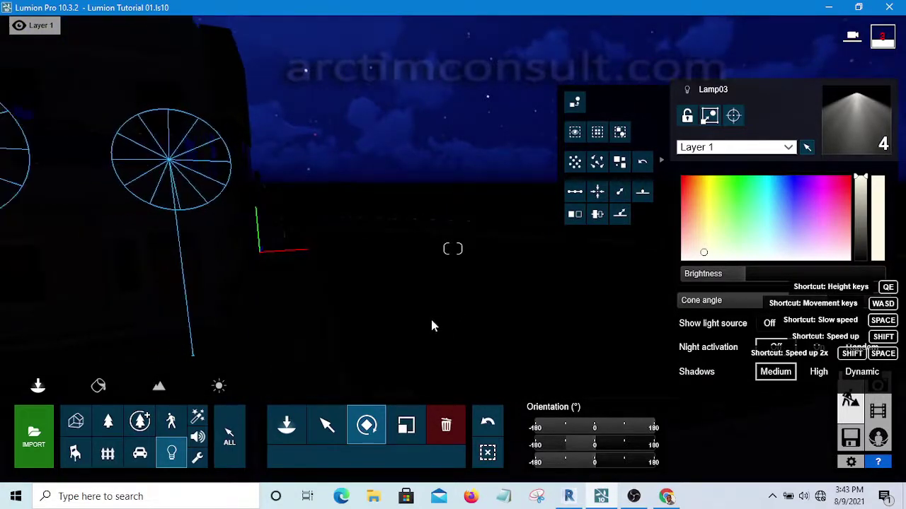
key(a)
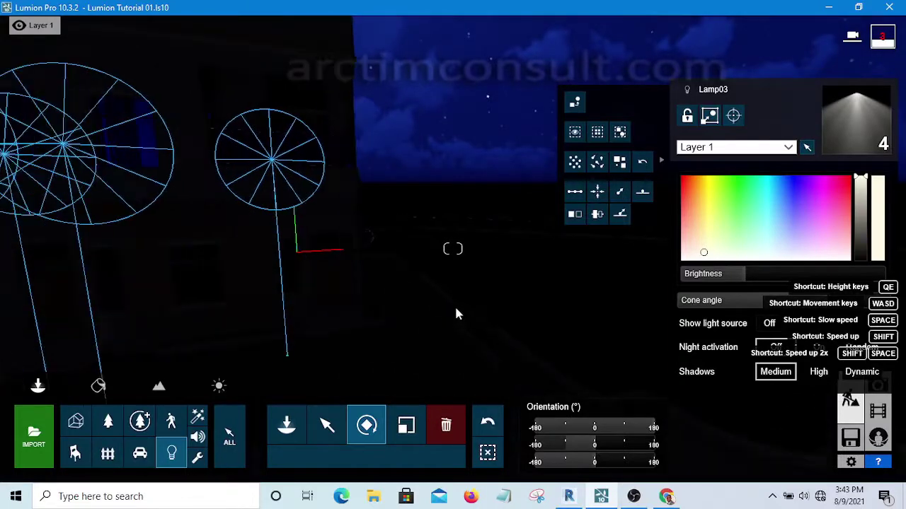
key(a)
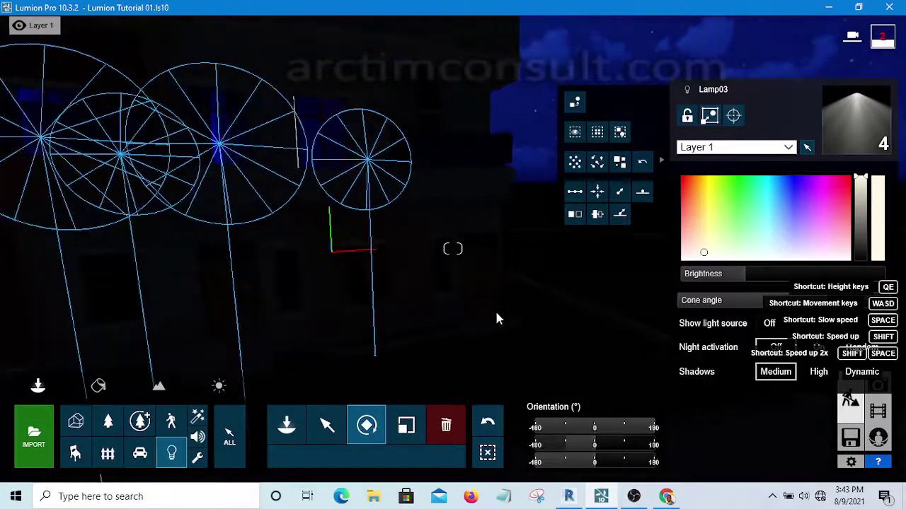
key(a)
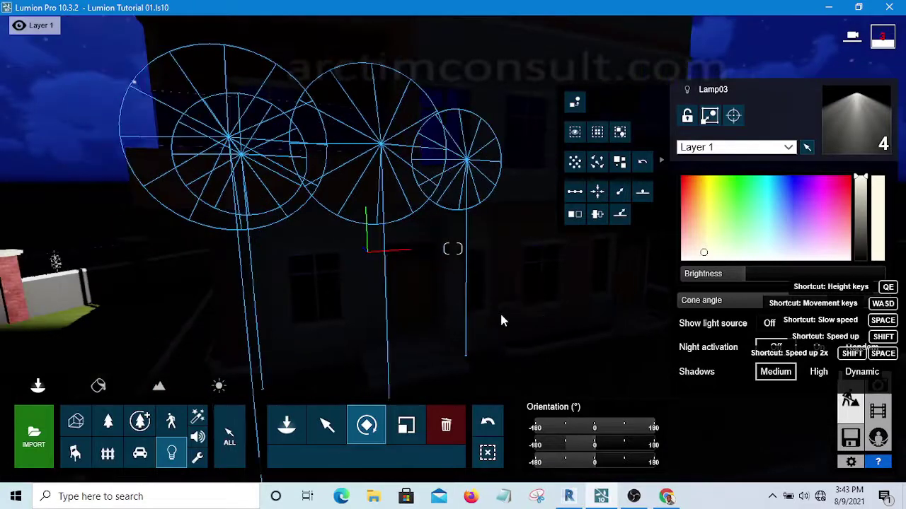
key(a)
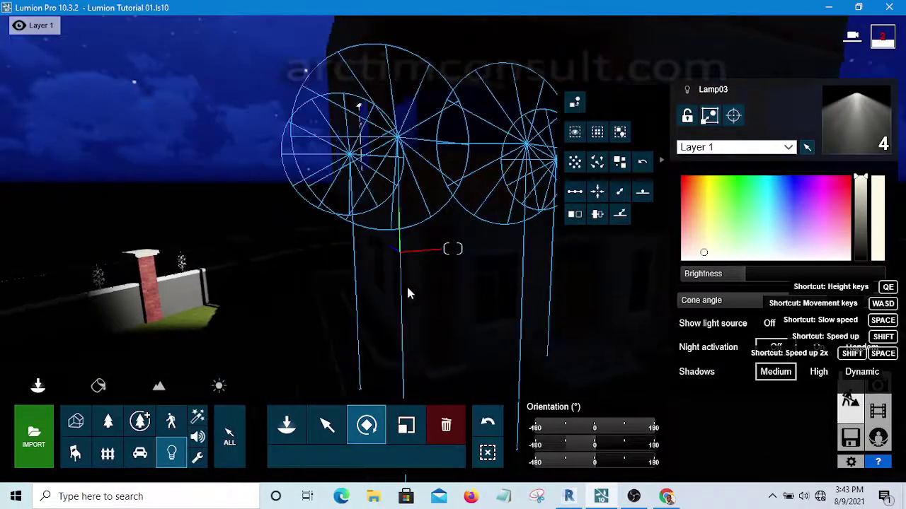
key(a)
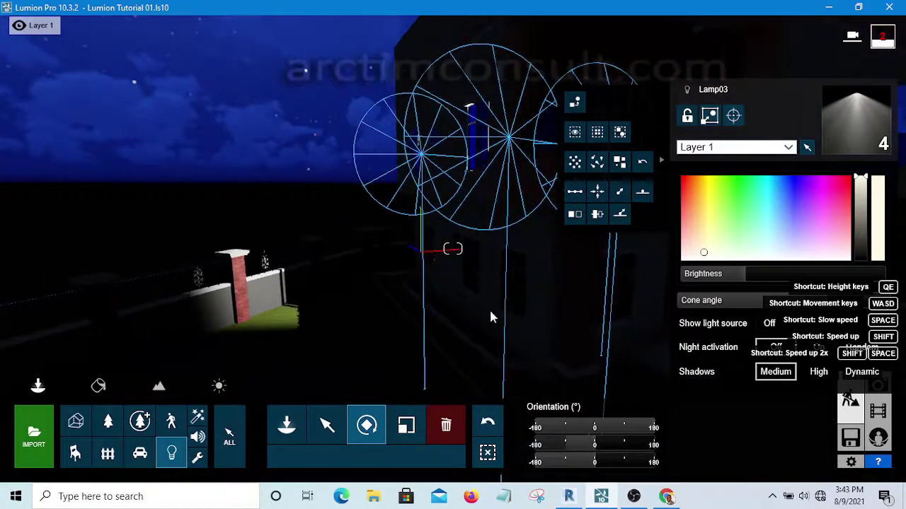
key(a)
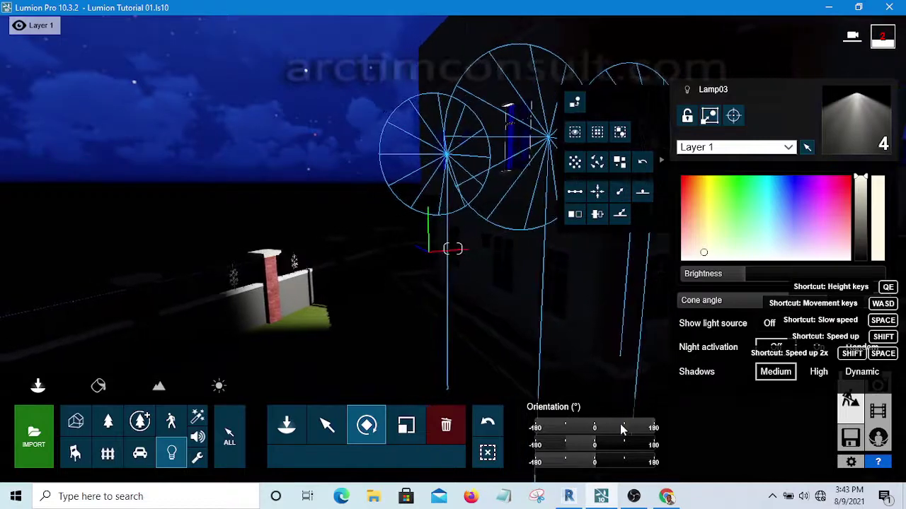
mouse_move(651, 425)
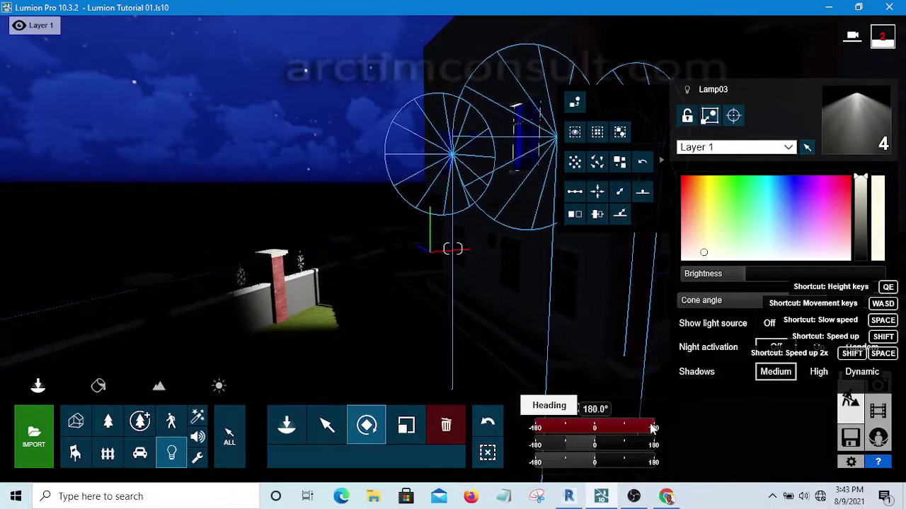
drag(634, 429, 624, 430)
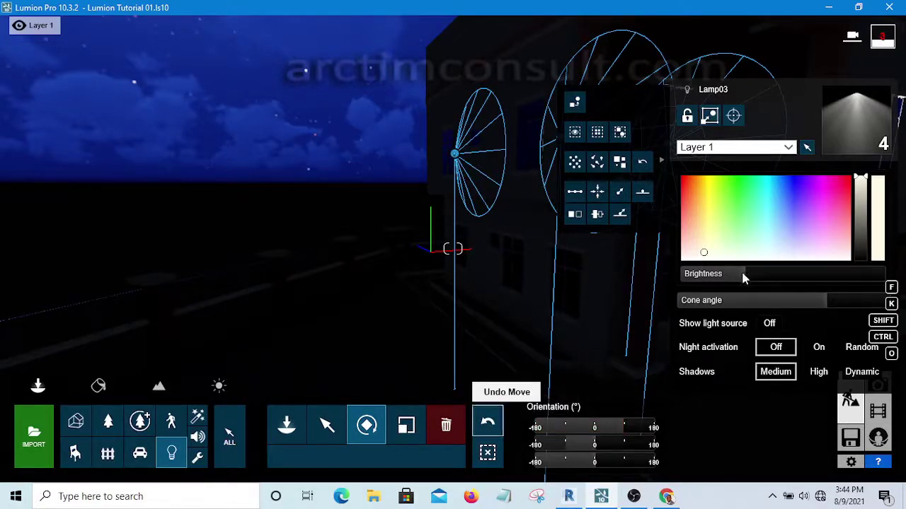
mouse_move(812, 275)
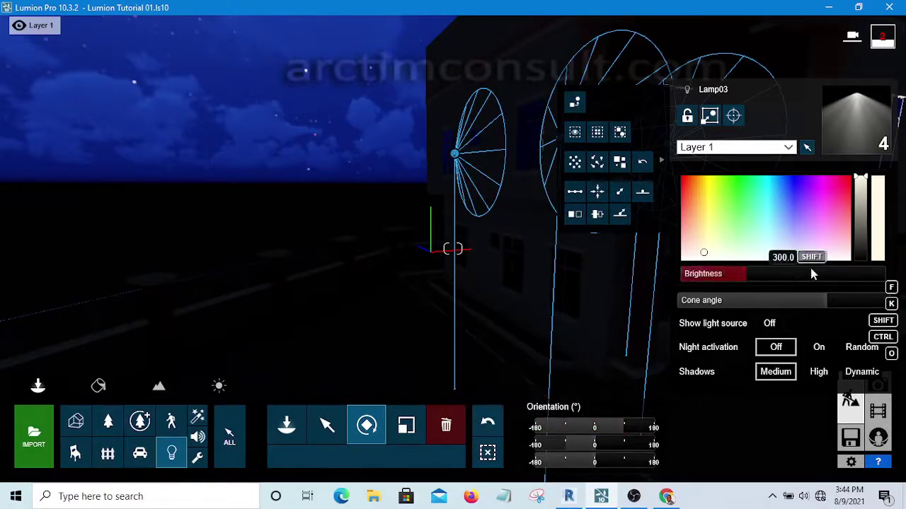
drag(812, 275, 790, 289)
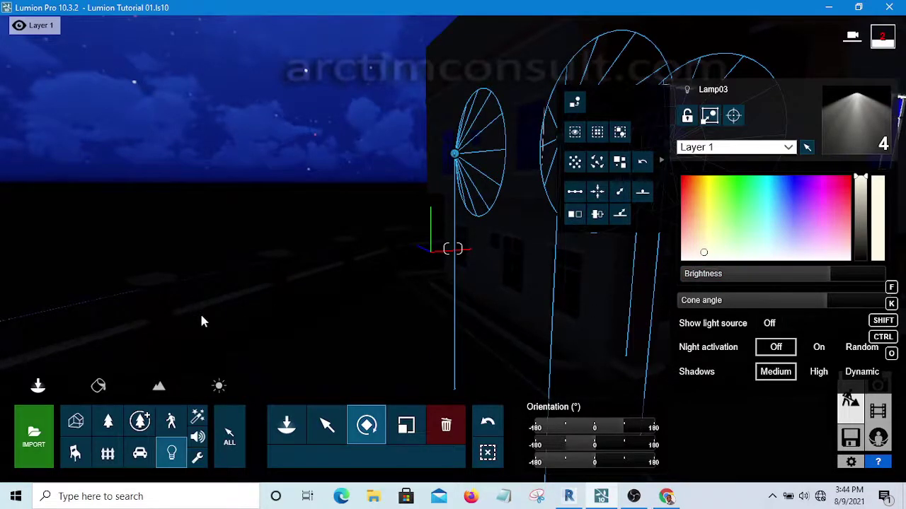
Examine from a distance and close up how the four spotlights light the front windows and entrance of the house
key(s)
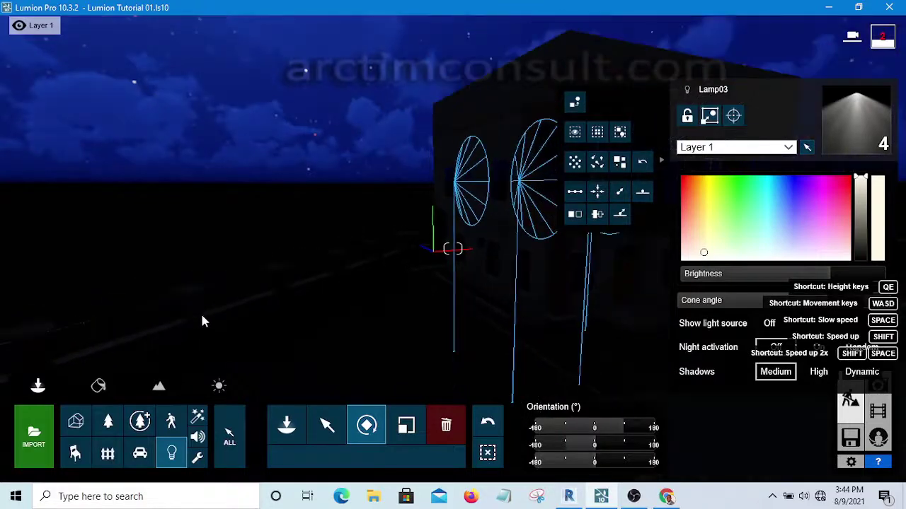
key(s)
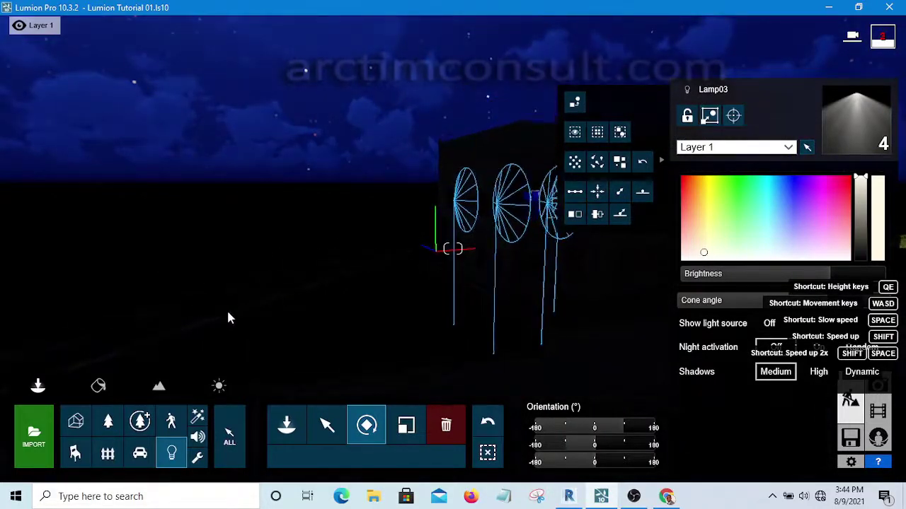
key(s)
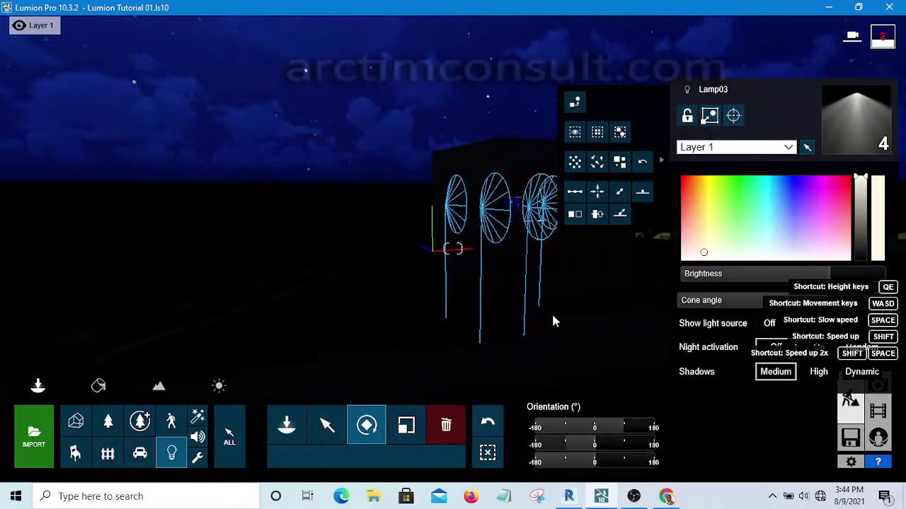
key(d)
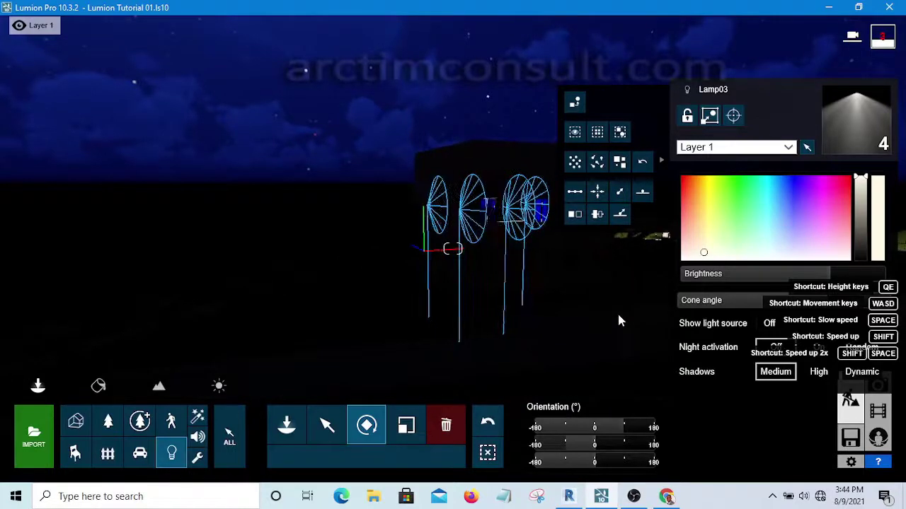
key(d)
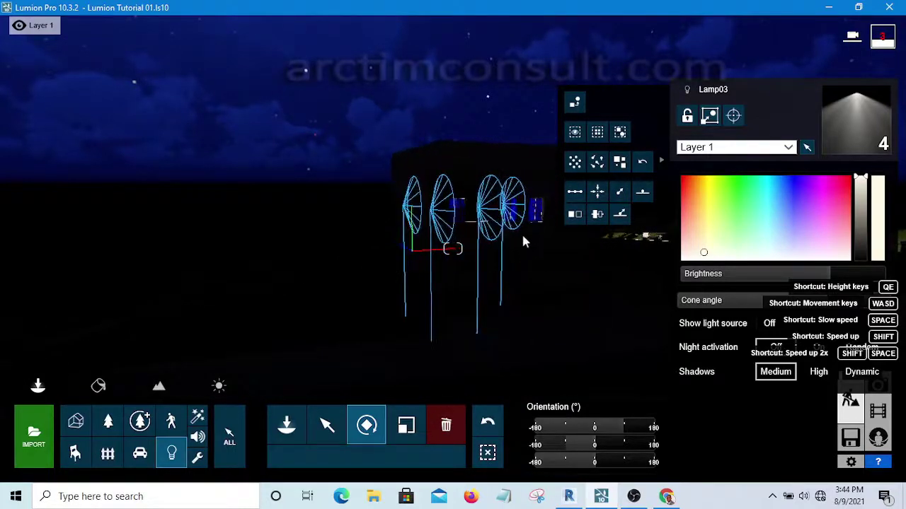
key(d)
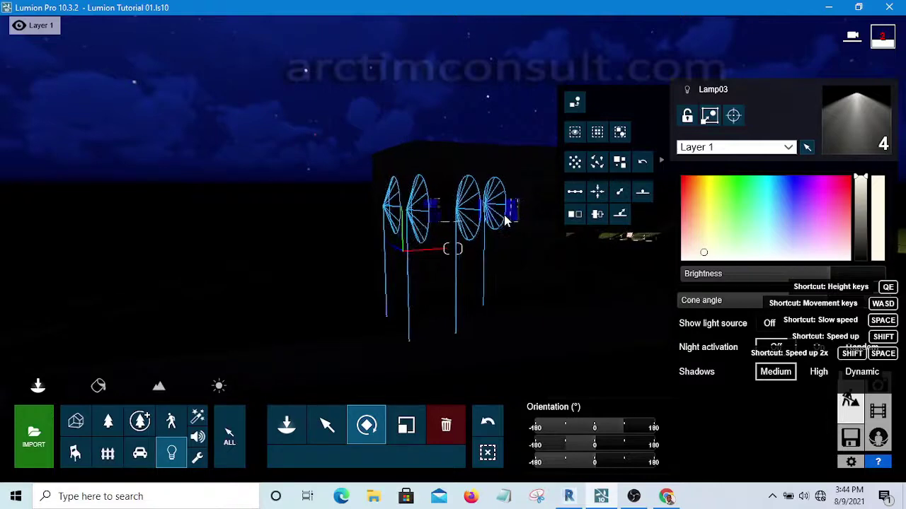
key(w)
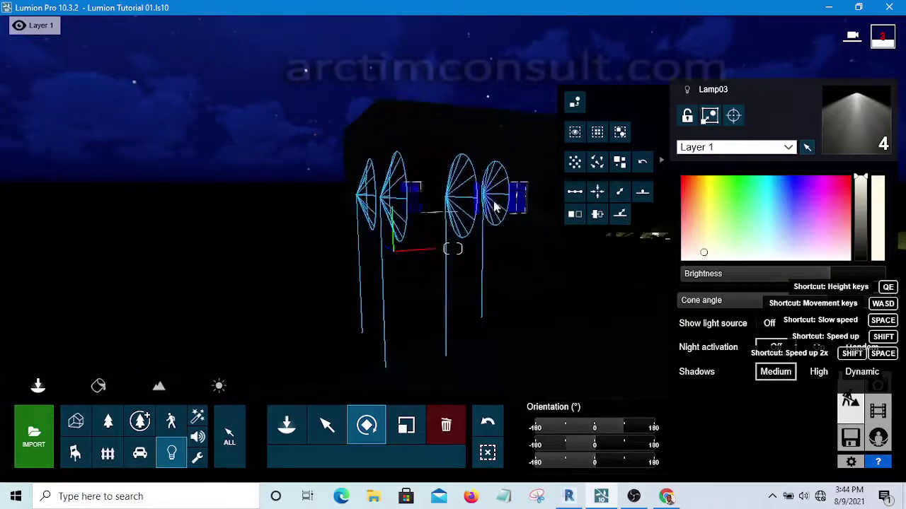
key(w)
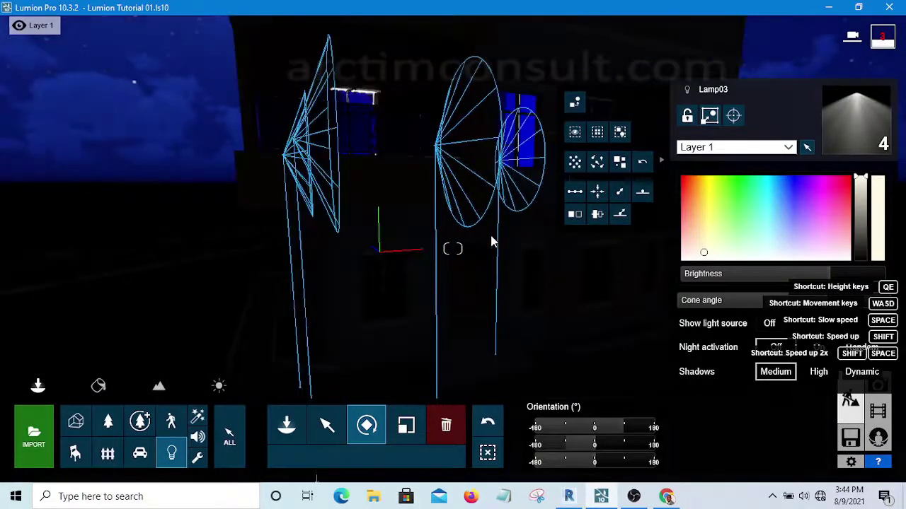
key(w)
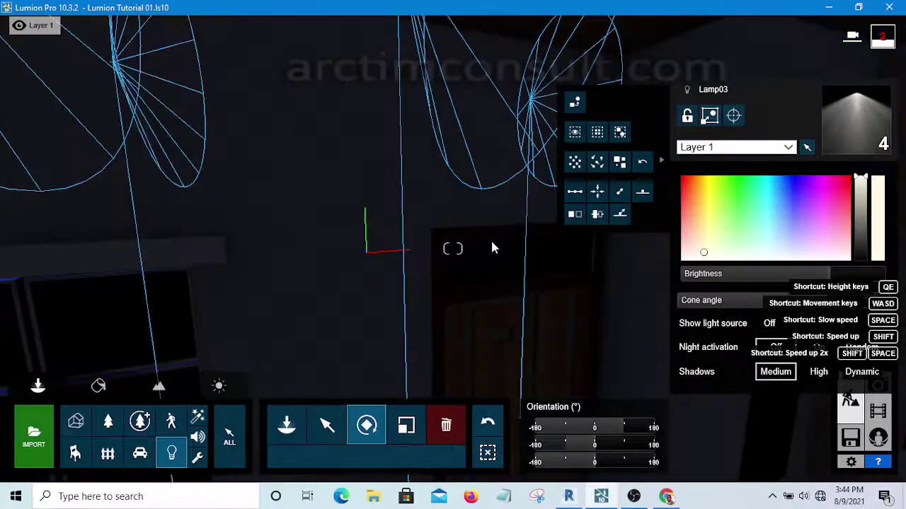
key(w)
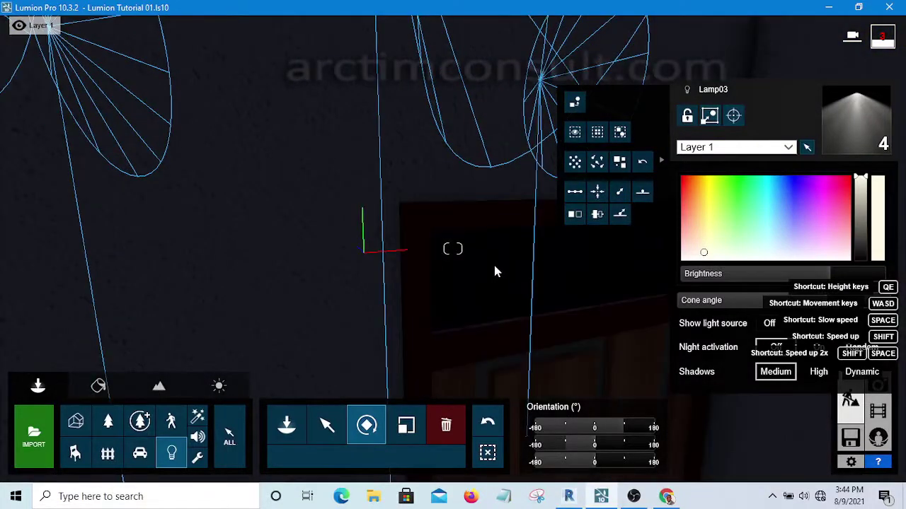
key(s)
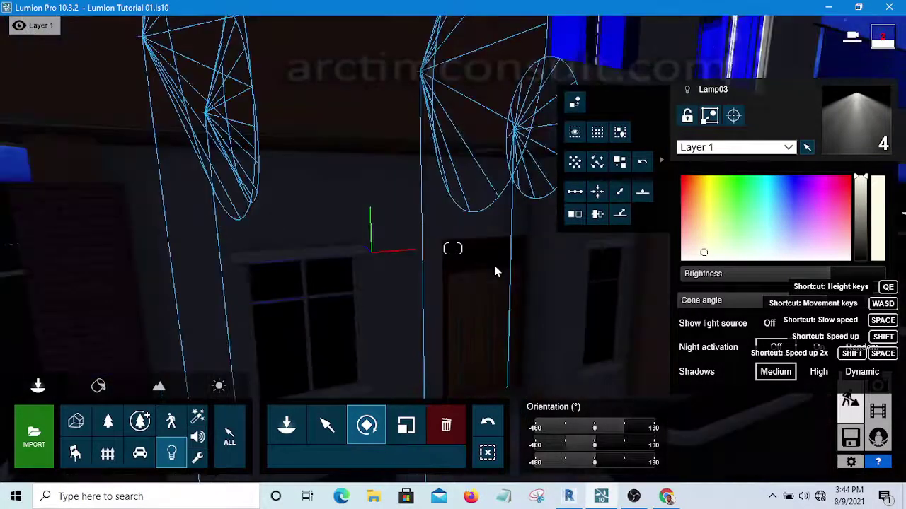
key(s)
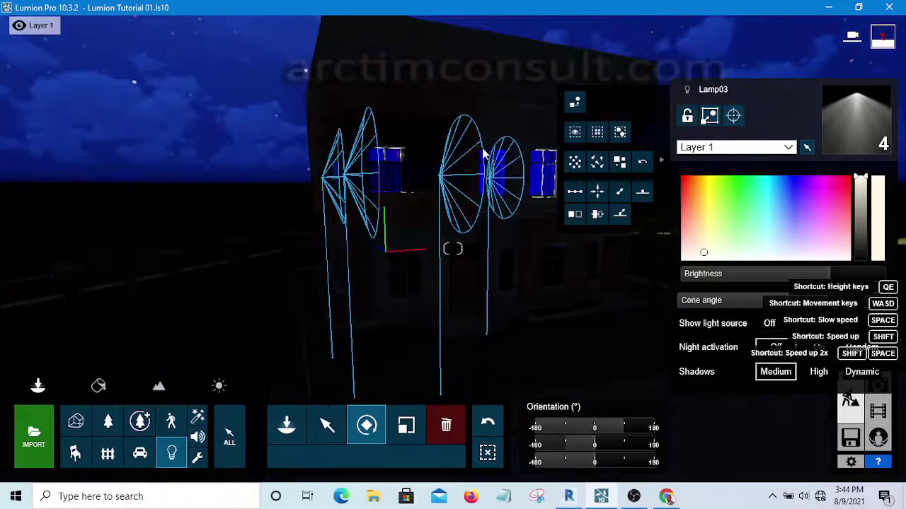
key(s)
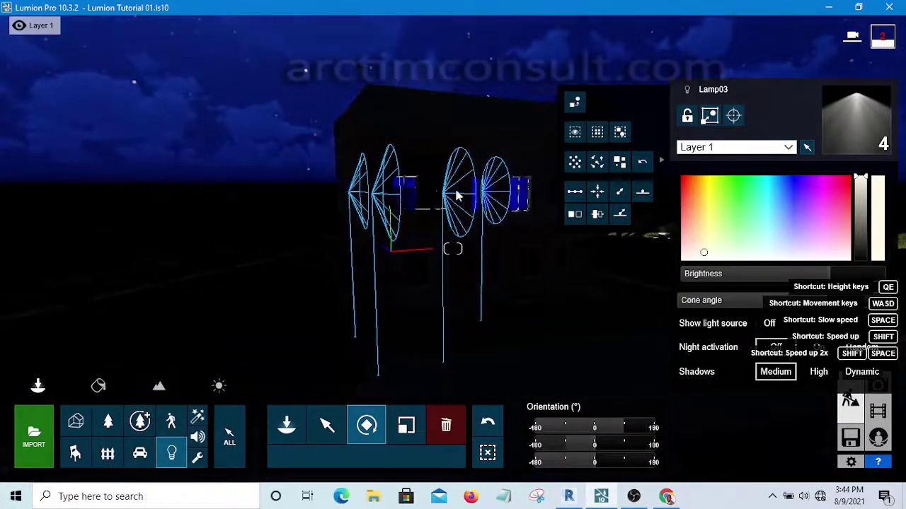
key(s)
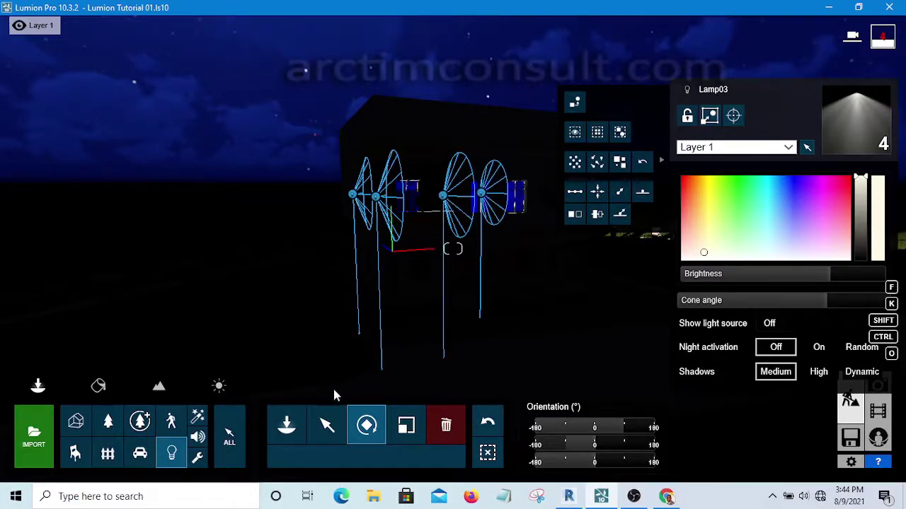
Replace the house's window glass material with the clear outdoor glass Glass Panels 001 and save the material change
click(99, 387)
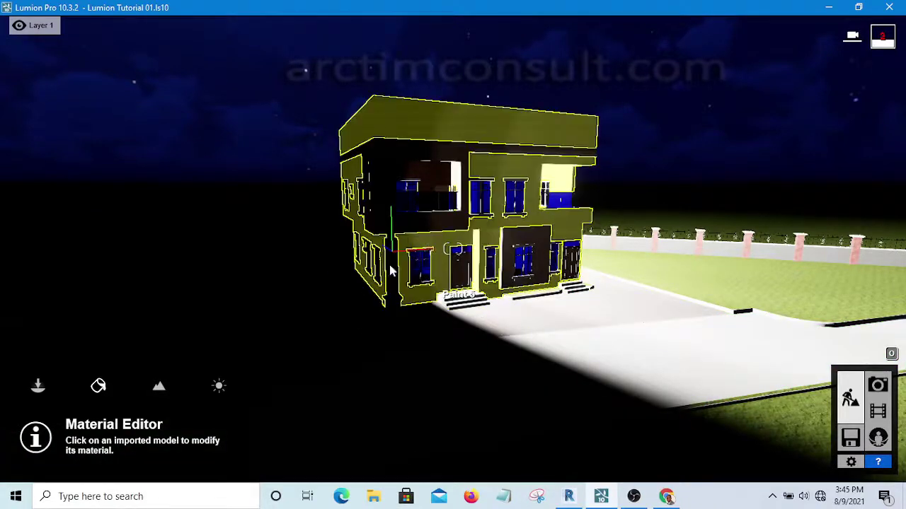
click(487, 203)
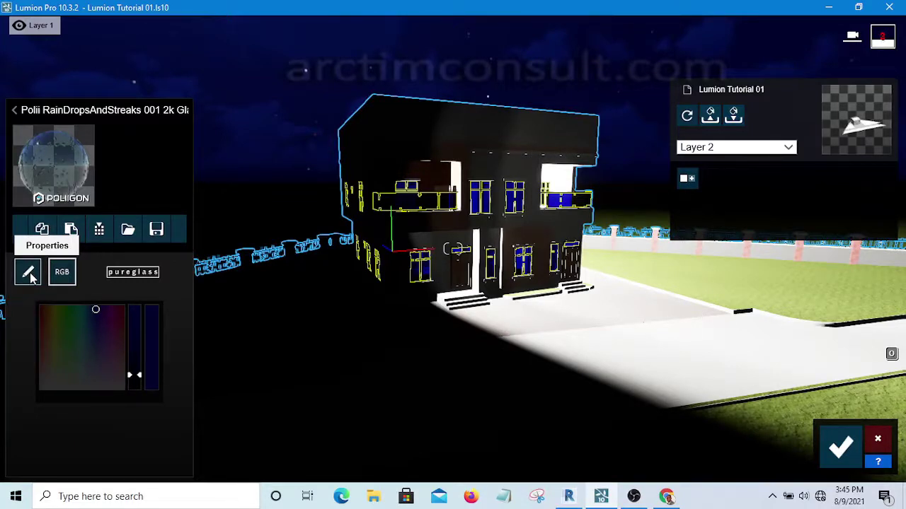
click(29, 276)
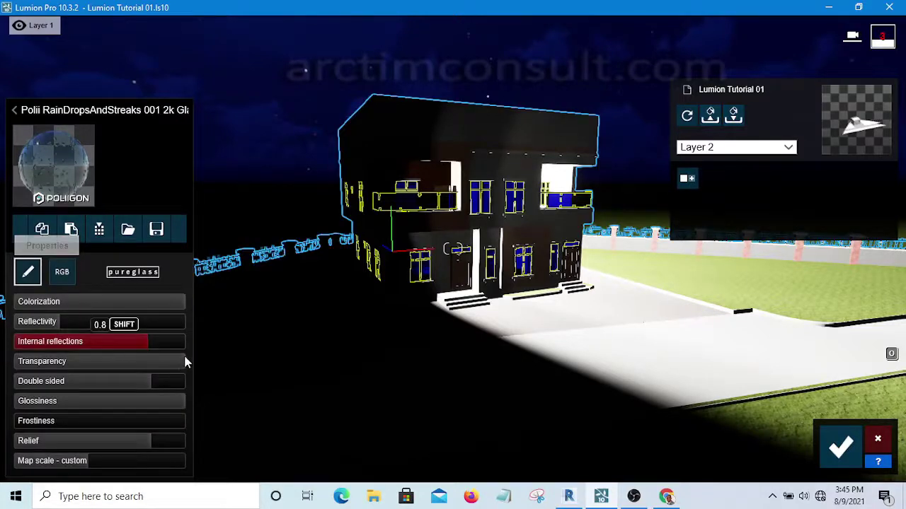
click(65, 172)
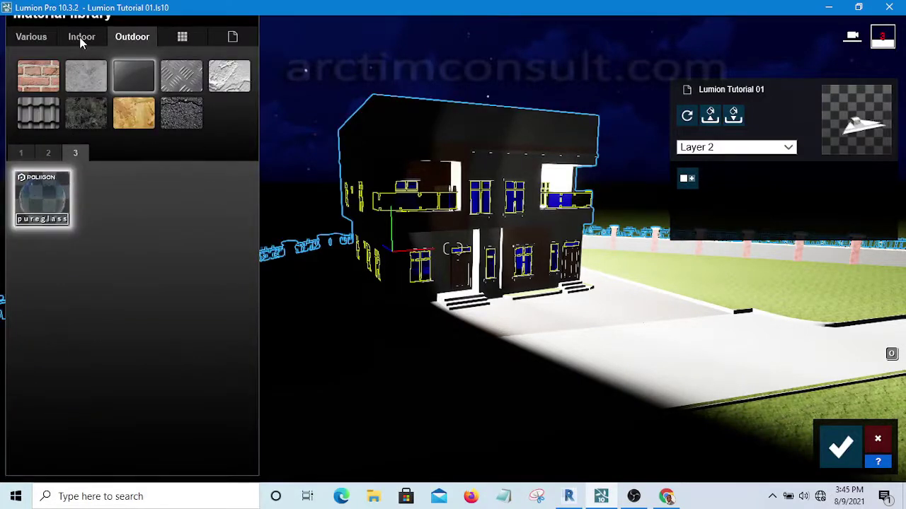
click(130, 76)
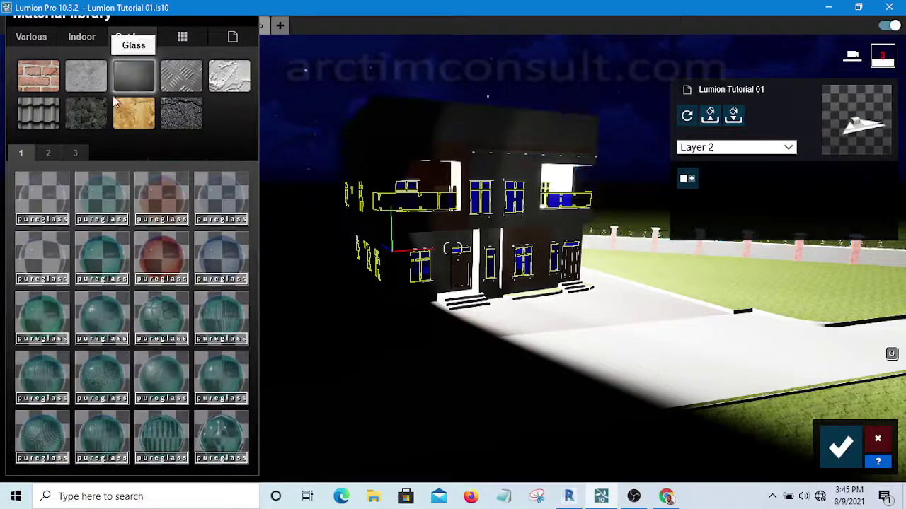
click(45, 196)
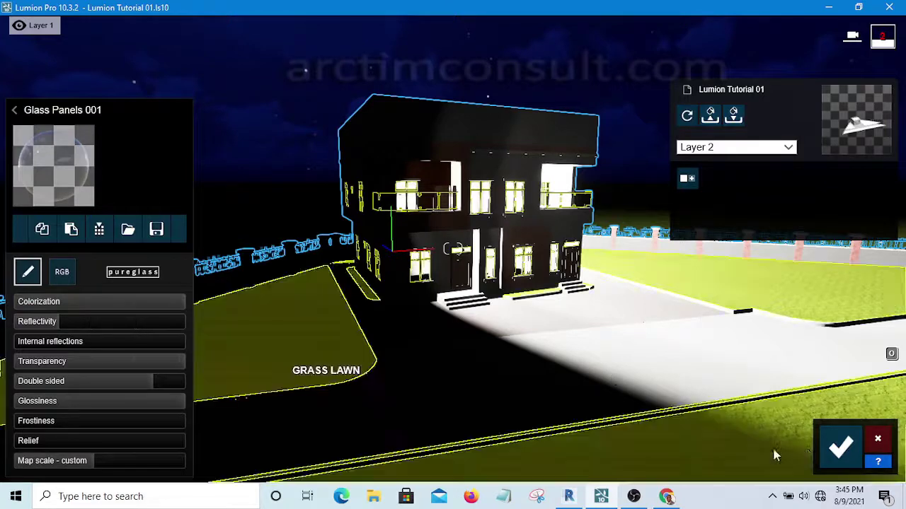
click(838, 448)
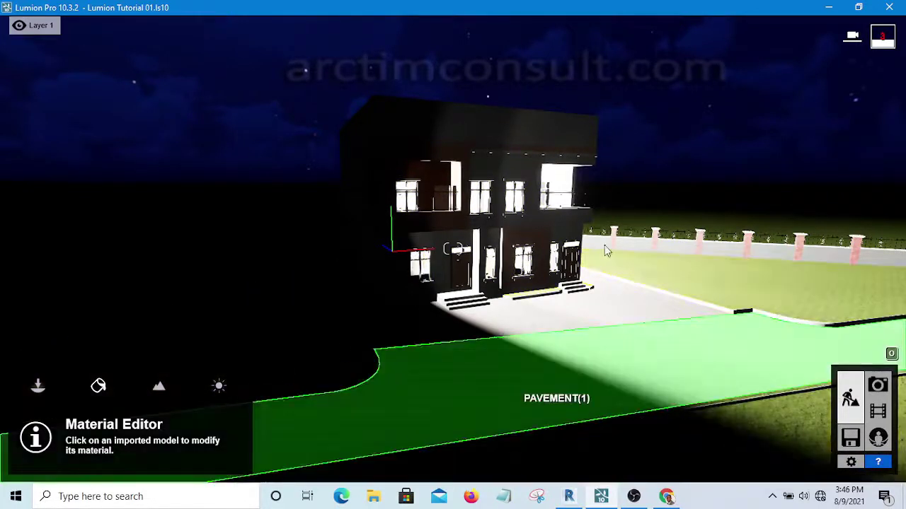
Raise the sun height from night to a daytime position above the horizon so the house is lit by daylight
click(219, 388)
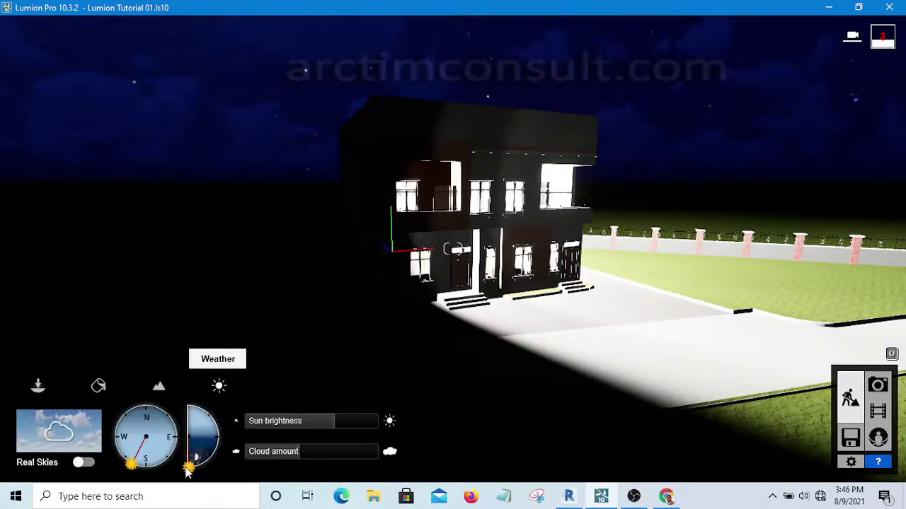
click(218, 445)
mouse_move(219, 442)
mouse_down()
mouse_move(215, 425)
mouse_move(219, 439)
mouse_up()
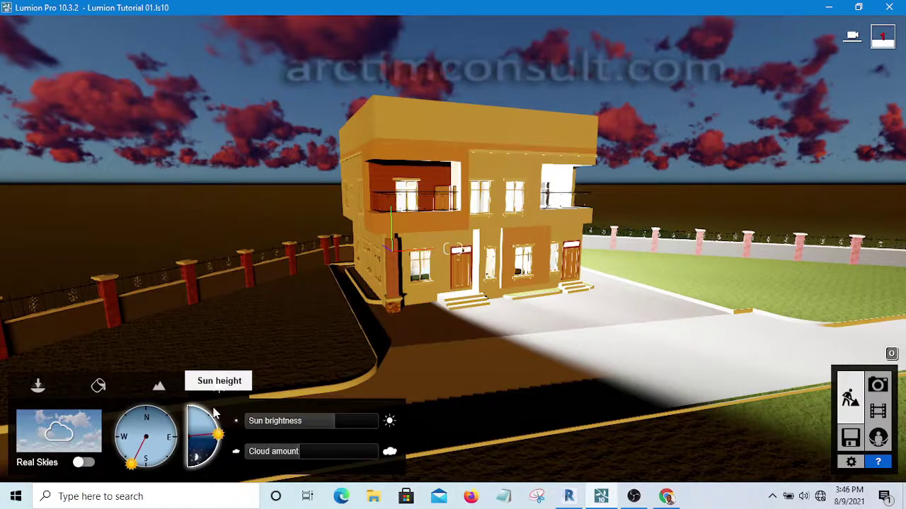
drag(213, 409, 216, 415)
drag(216, 419, 220, 421)
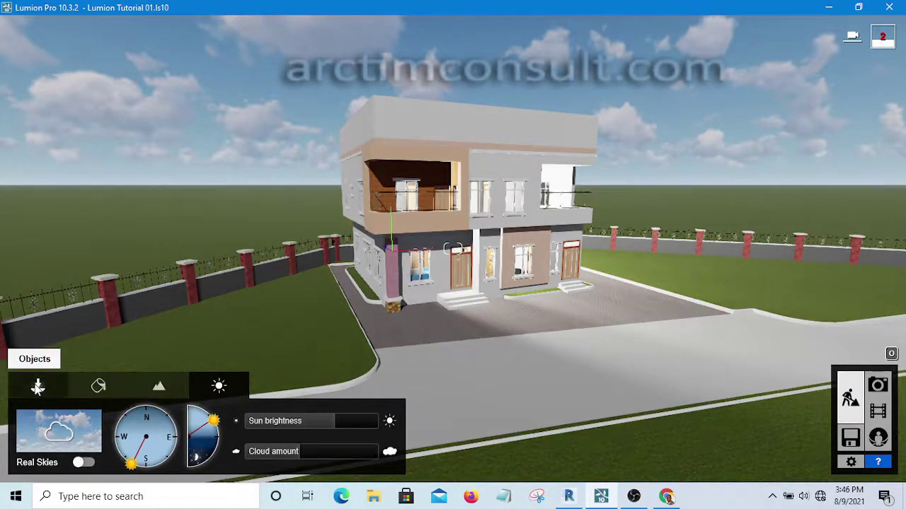
Select the four Lamp03 spotlights and set their brightness to about 1146.8 and their cone angle to about 2.4 rad
click(38, 387)
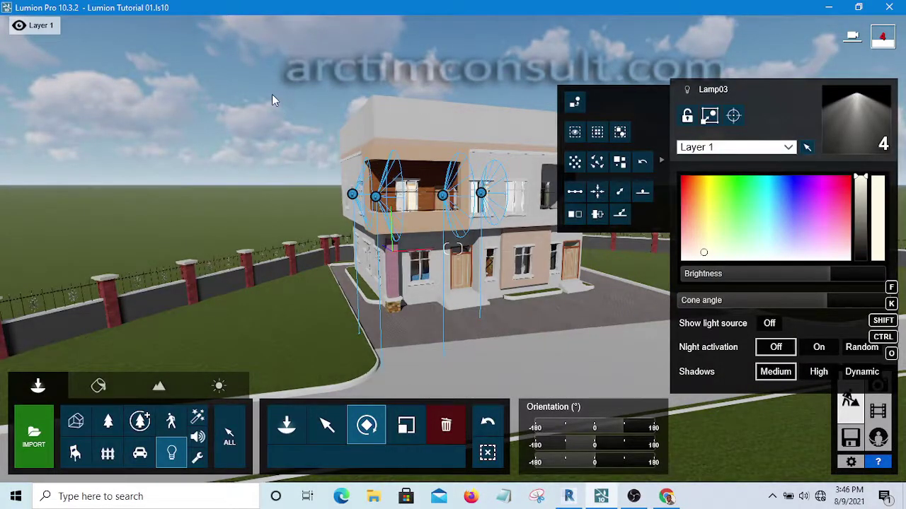
mouse_move(272, 94)
ctrl+mouse_down()
mouse_move(546, 324)
mouse_move(562, 327)
ctrl+mouse_up()
mouse_move(754, 280)
mouse_down()
mouse_move(777, 275)
mouse_move(765, 277)
mouse_up()
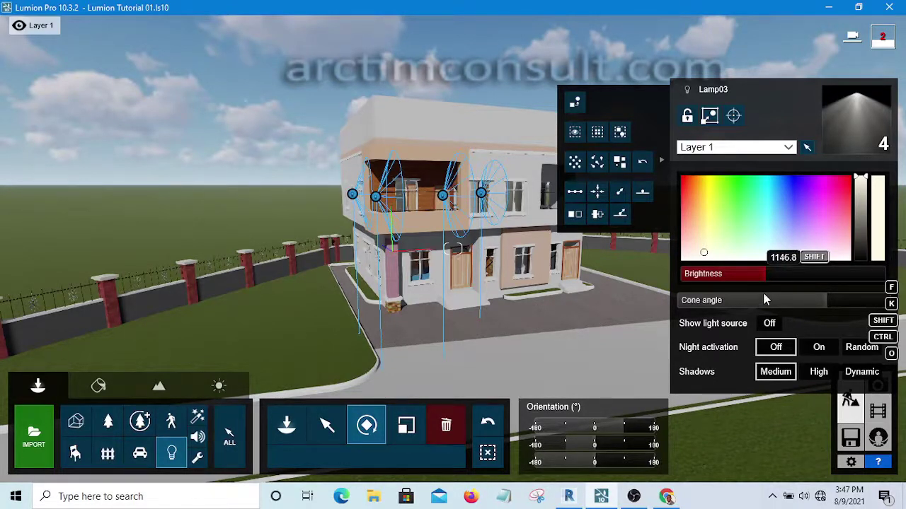
click(764, 300)
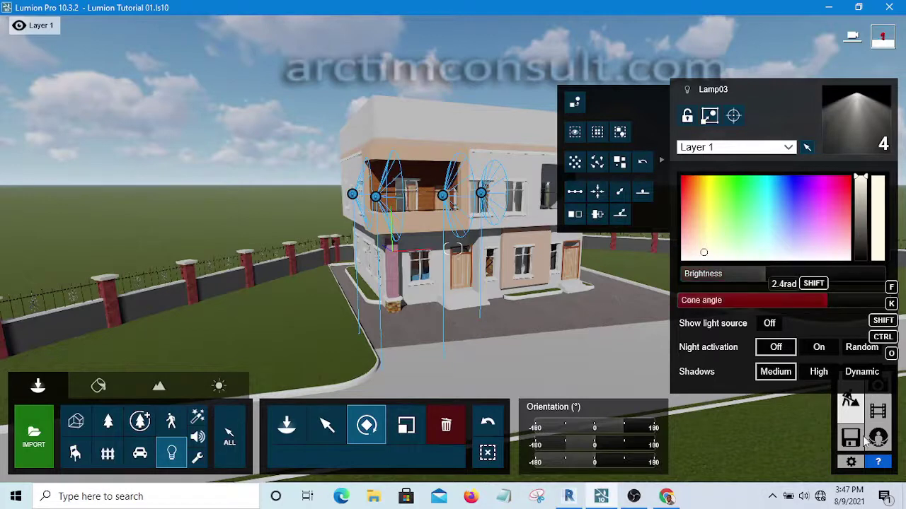